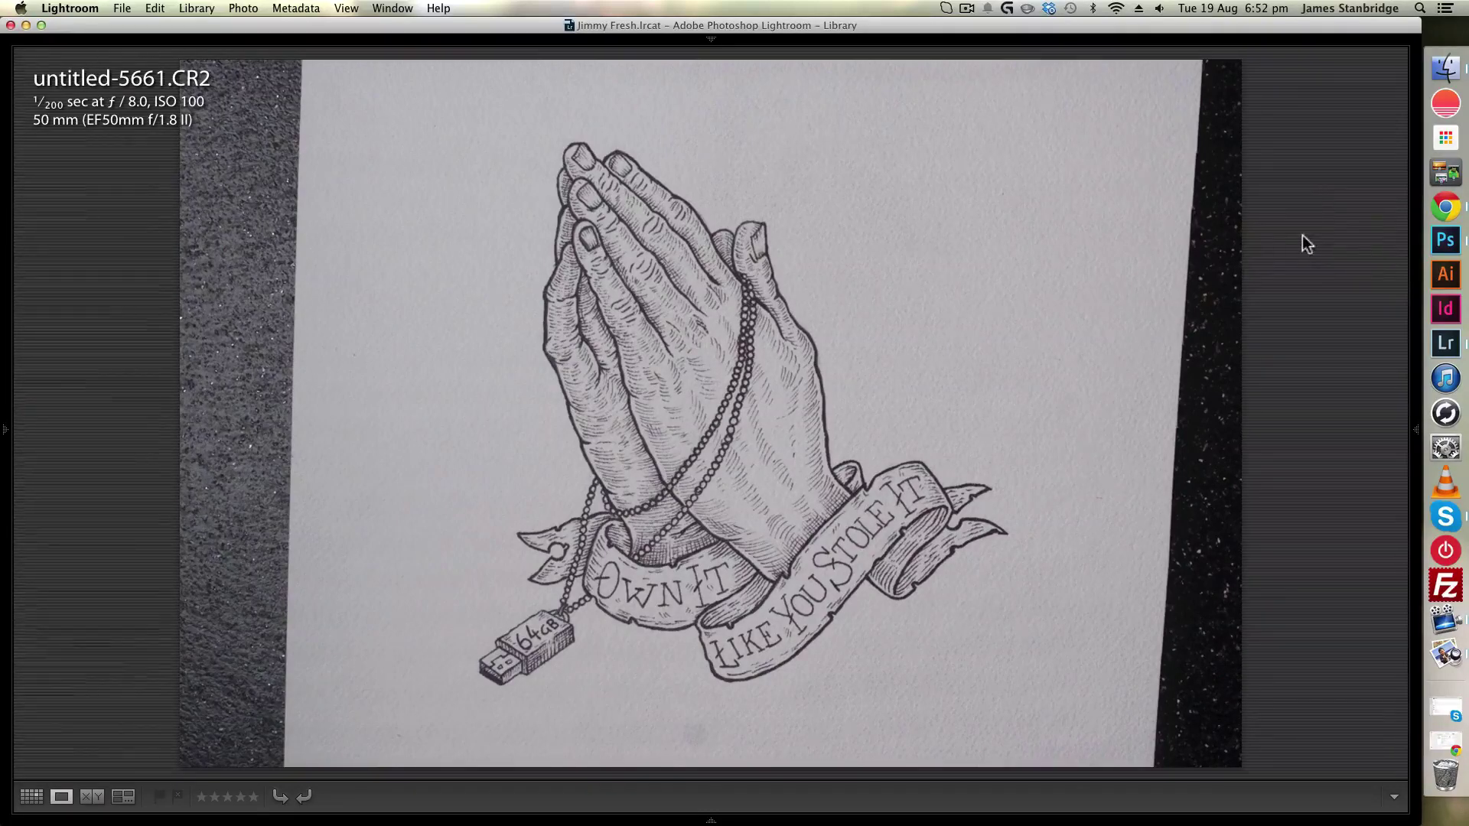
Launch Illustrator and open the praying-hands photo untitled-5661.CR2 in Lightroom's Develop module
left_click(1435, 277)
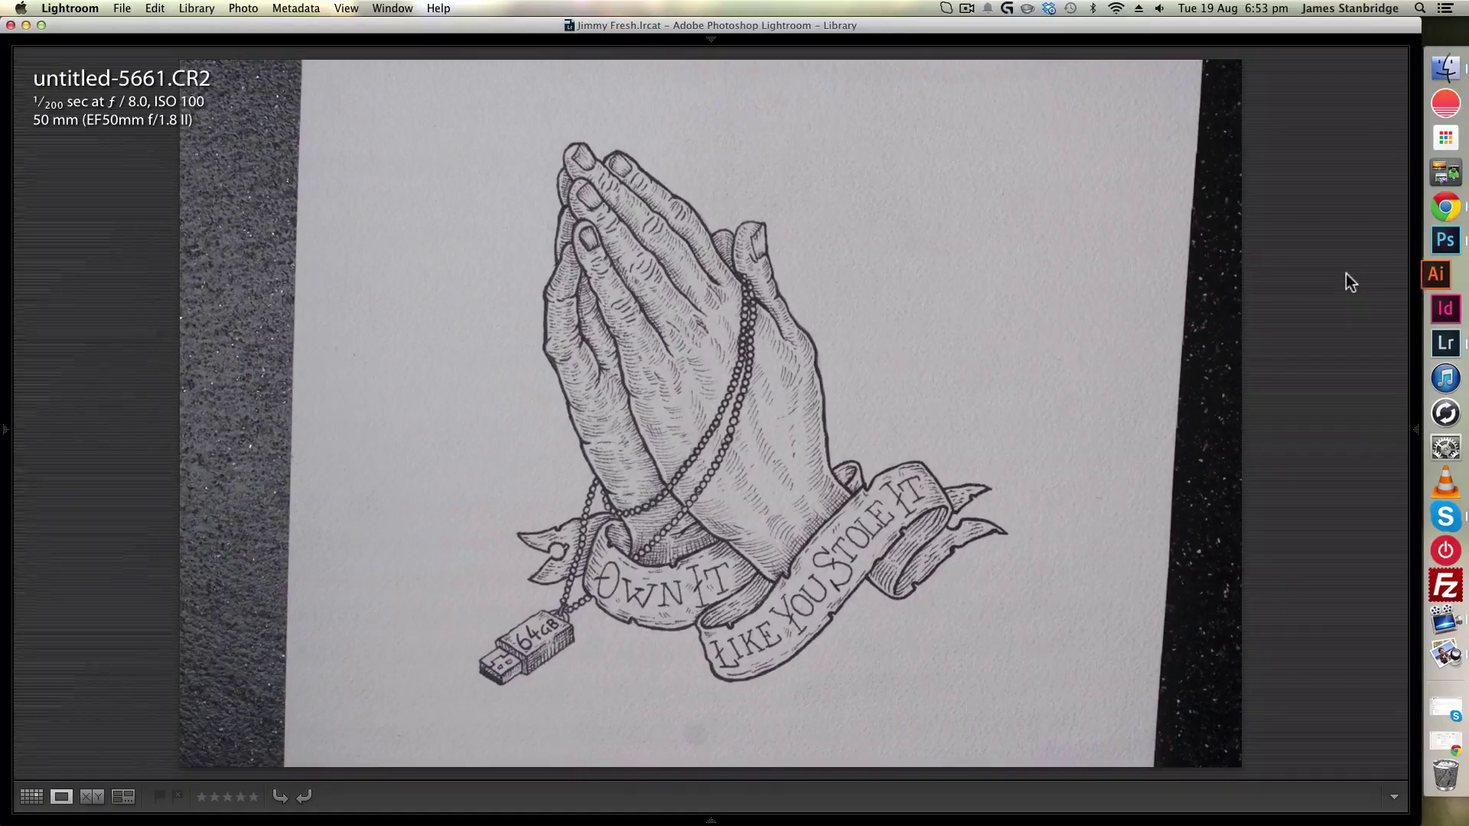
key("d")
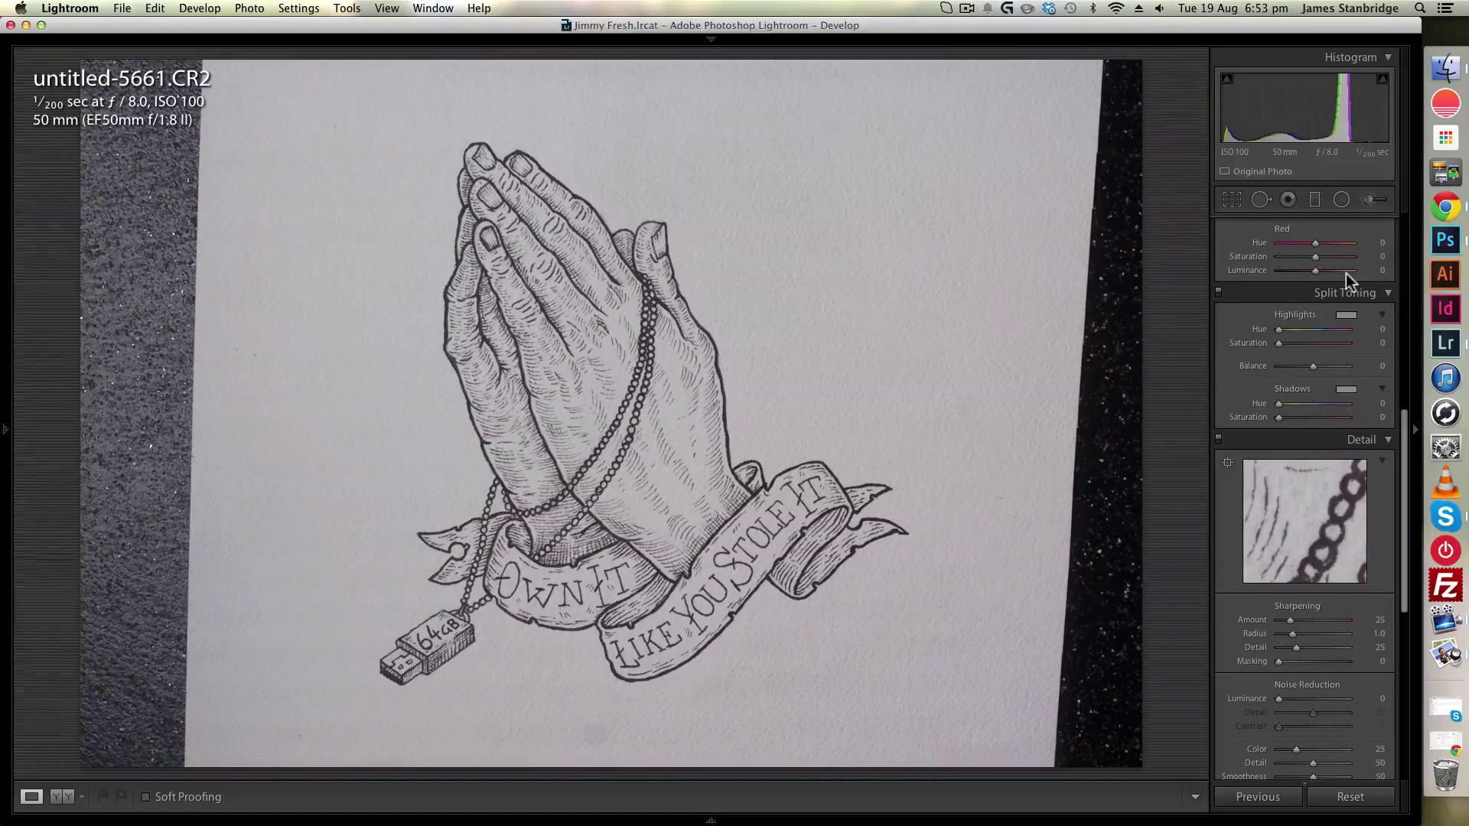
Unlock the crop aspect and straighten the photo by -3.89° along the paper's right edge
key("r")
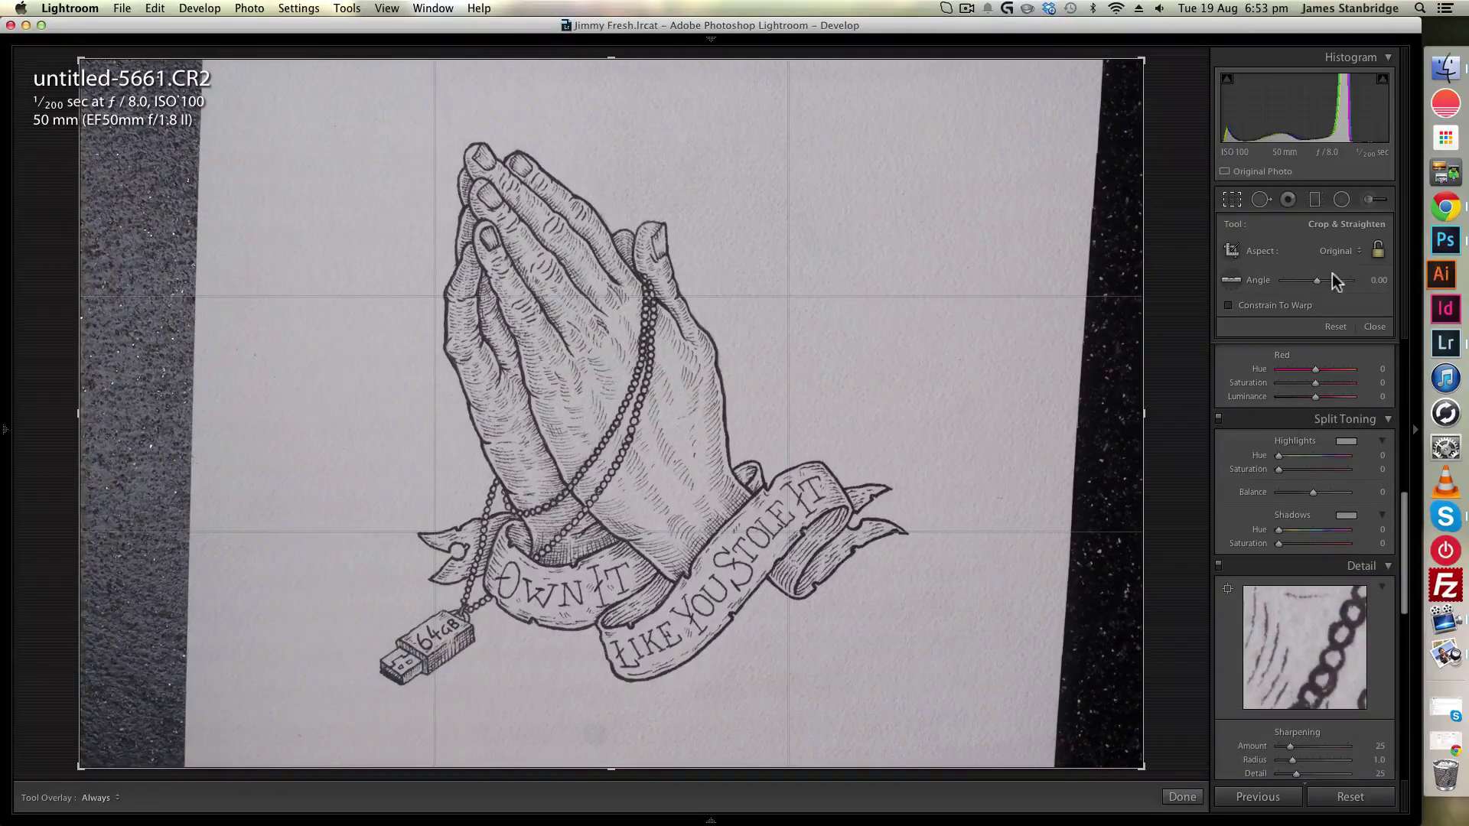
left_click(1377, 252)
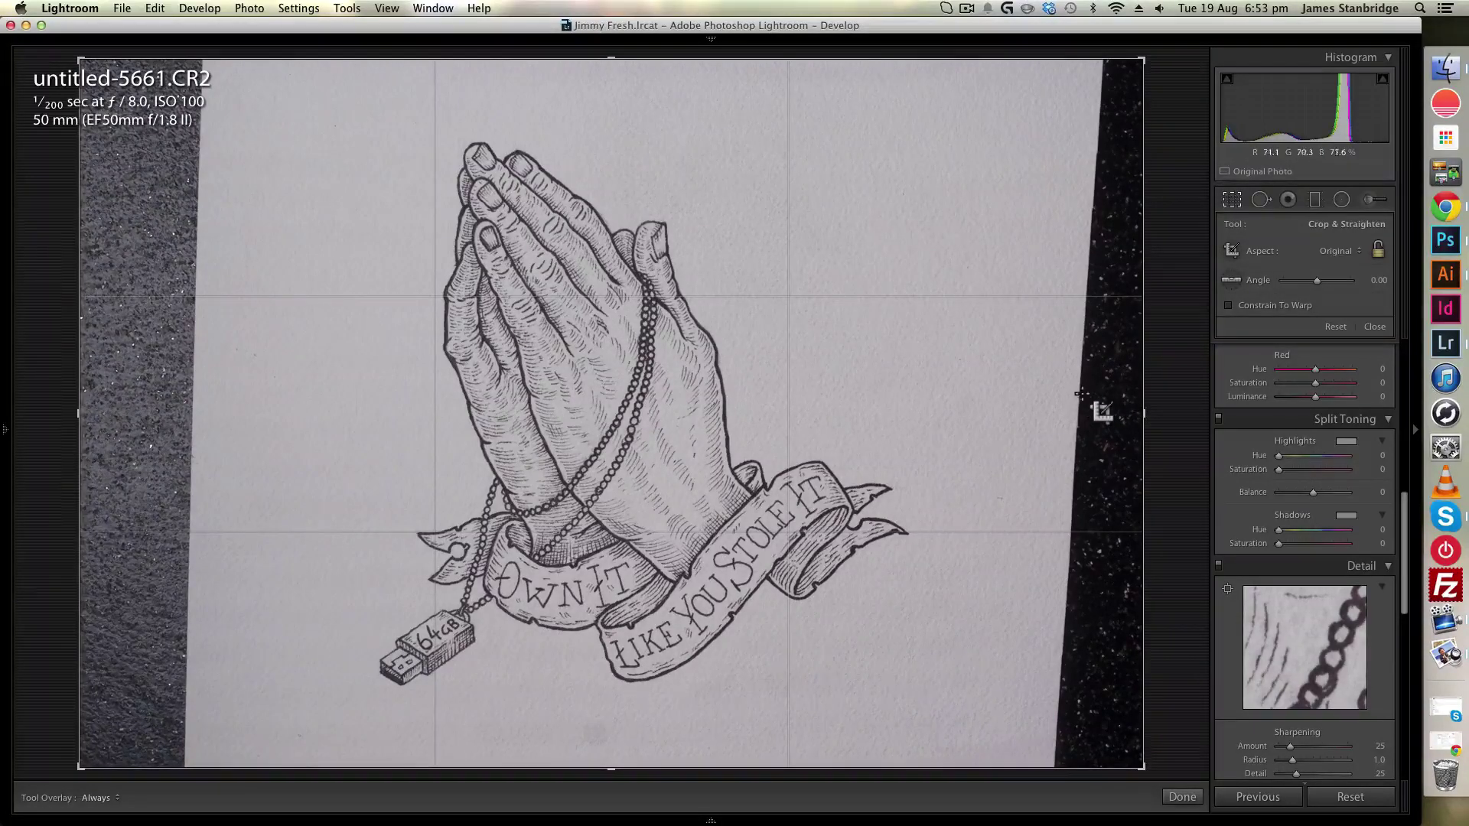
key("super")
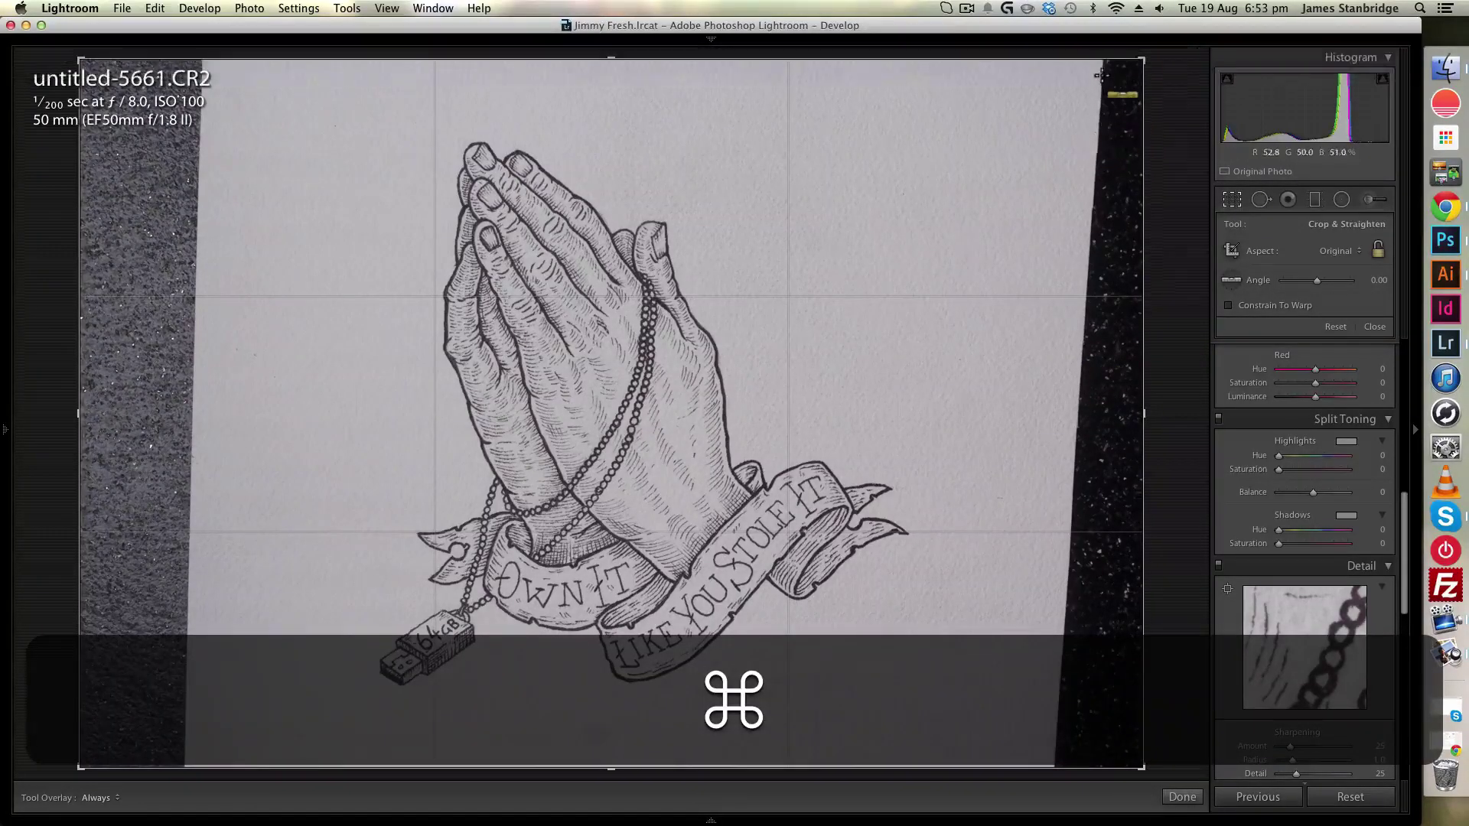
left_click_drag(1102, 65, 1052, 815)
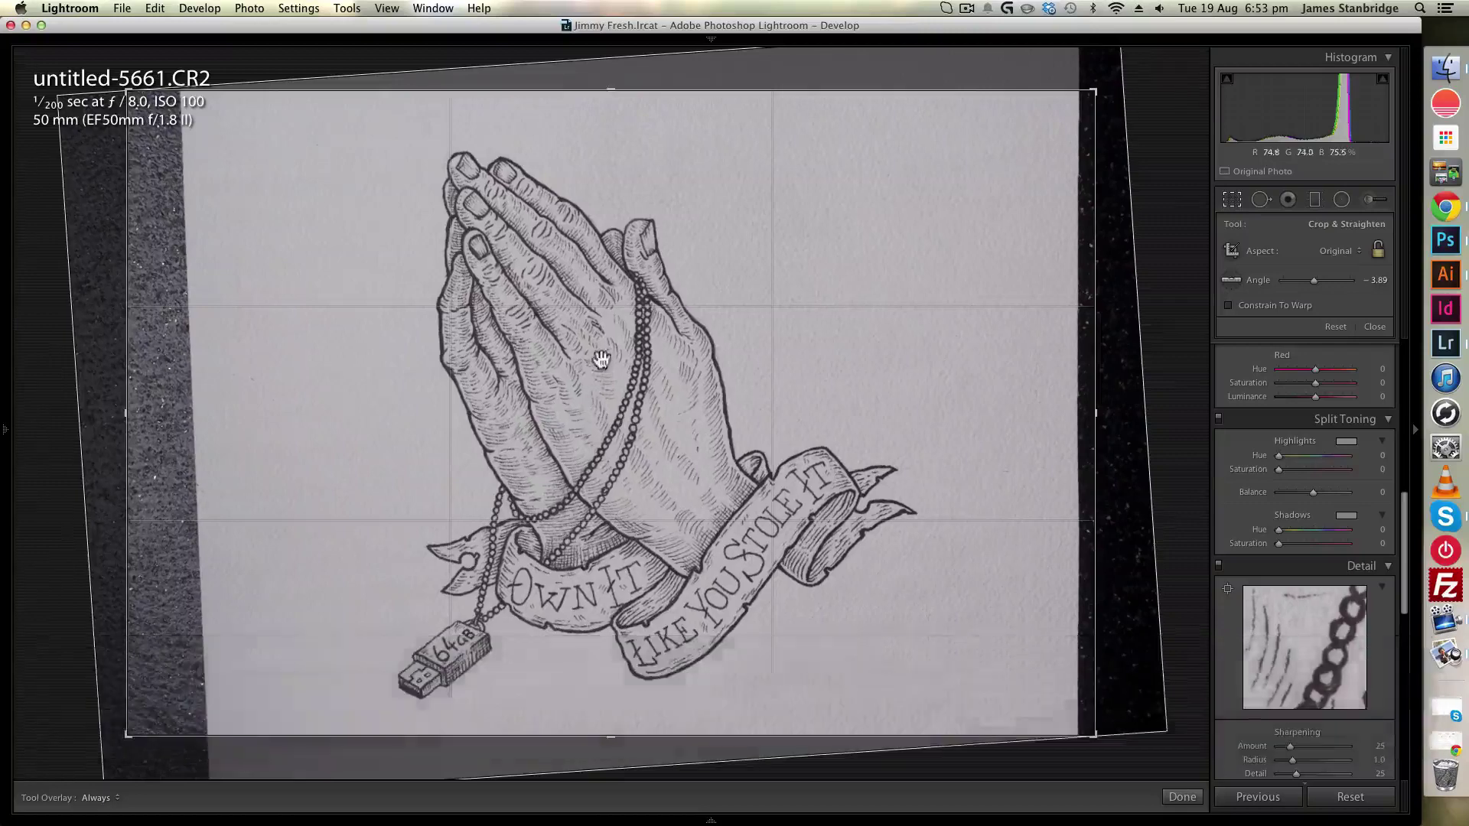
Pull the top, left, right and bottom crop edges tightly around the praying-hands drawing
left_click_drag(622, 85, 610, 121)
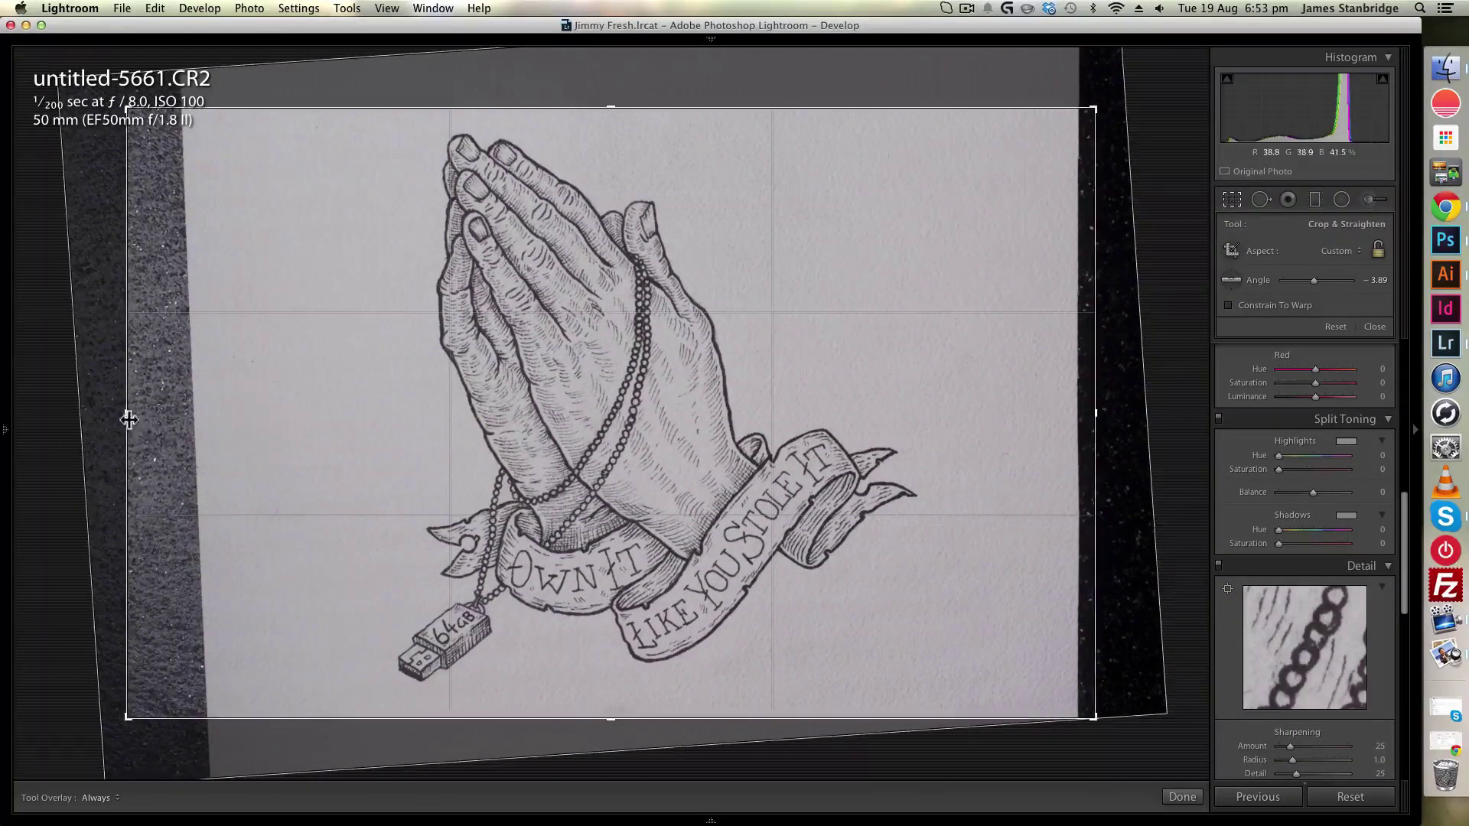
left_click_drag(130, 413, 245, 420)
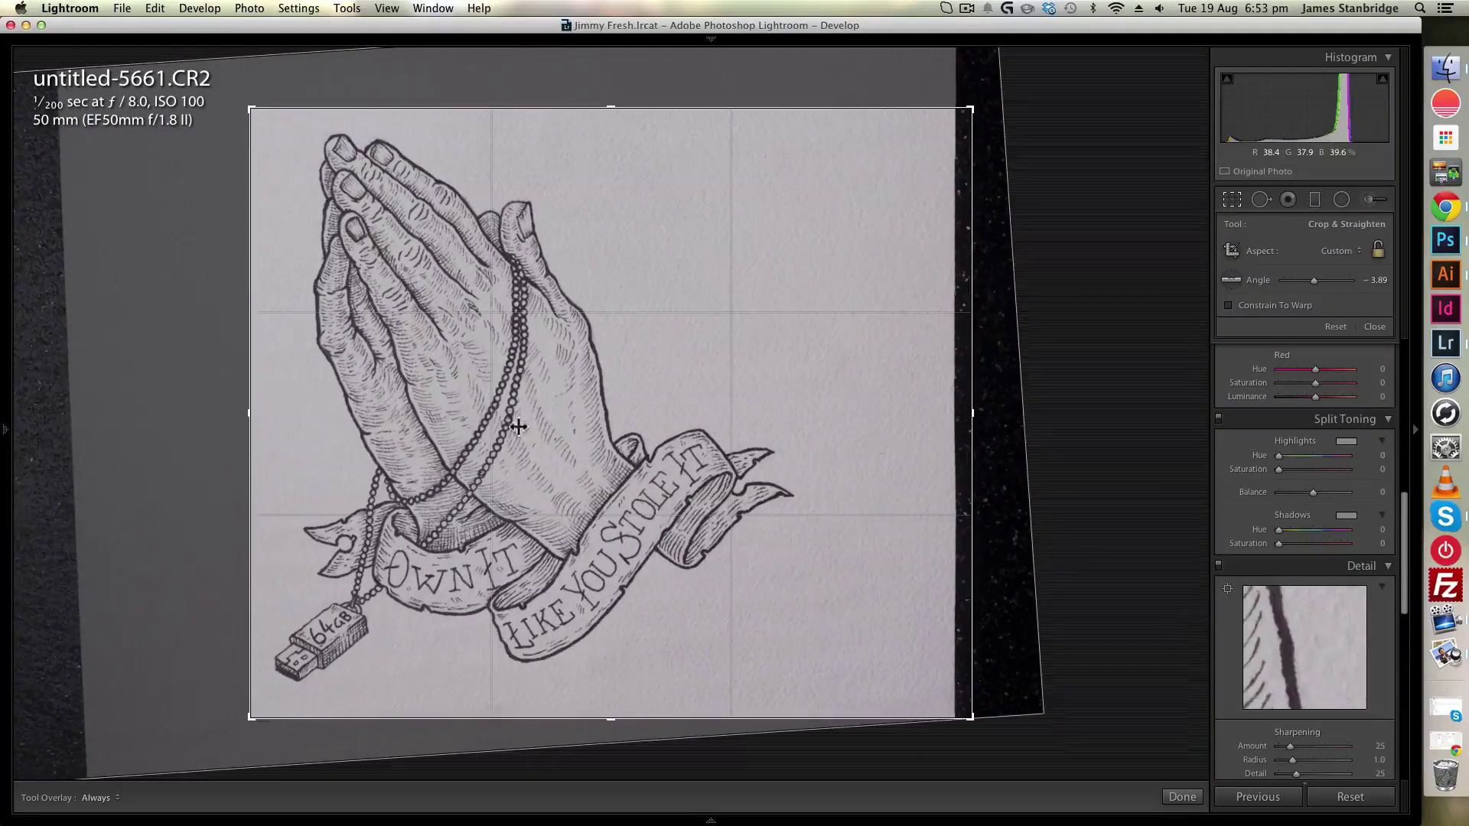
left_click_drag(969, 409, 888, 406)
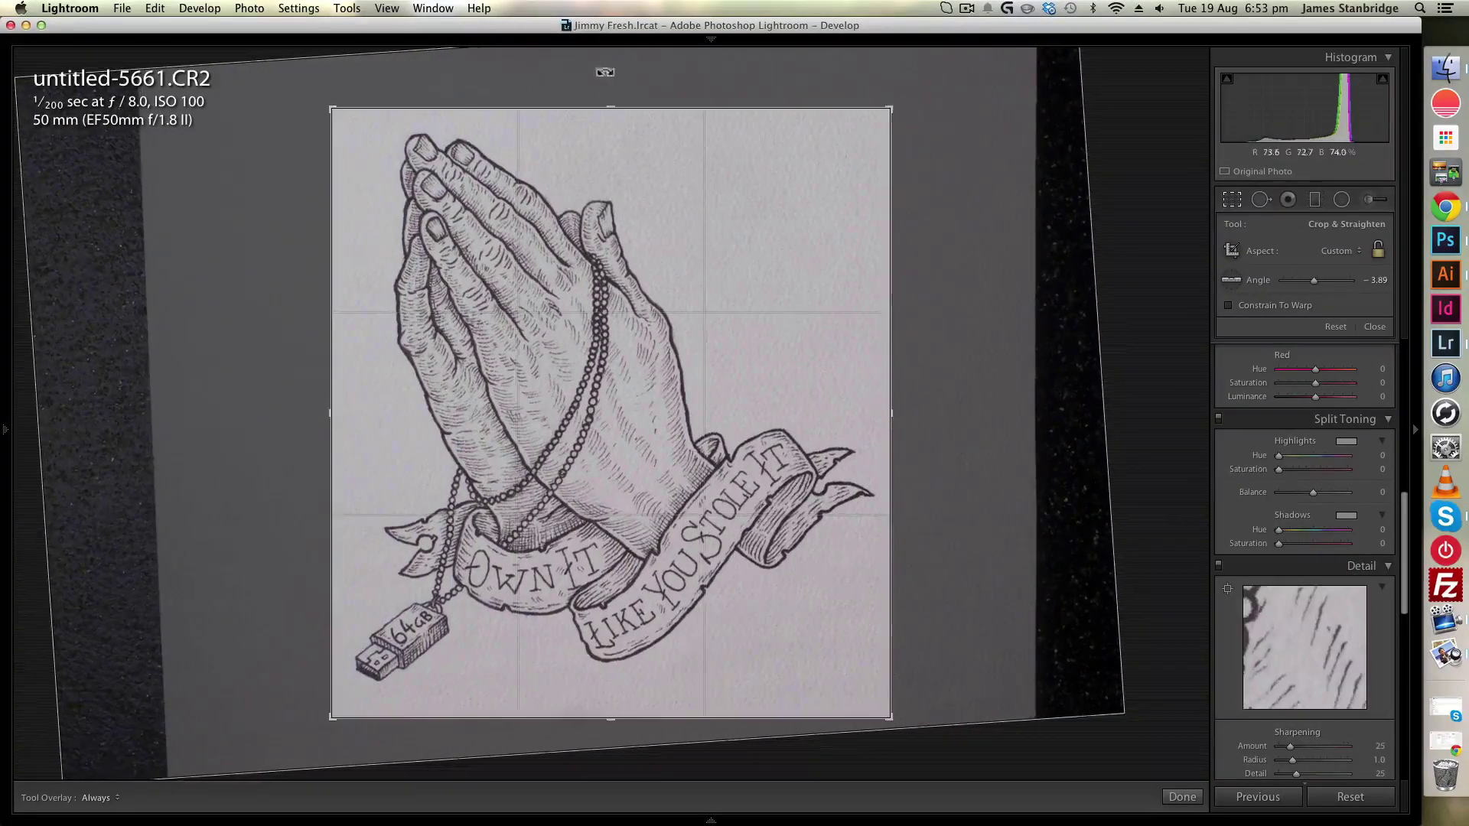
left_click_drag(607, 108, 610, 115)
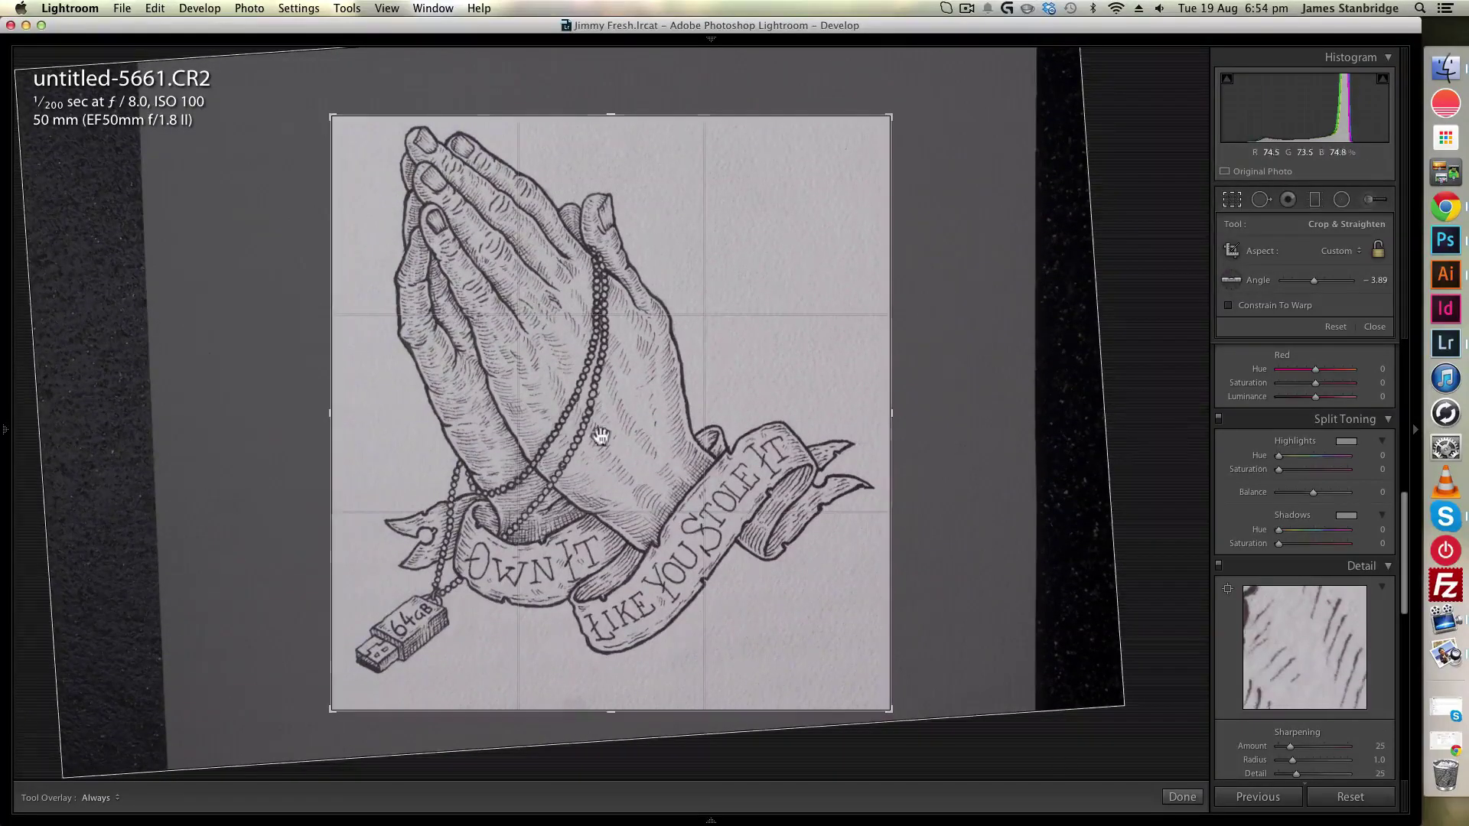
left_click_drag(613, 706, 616, 693)
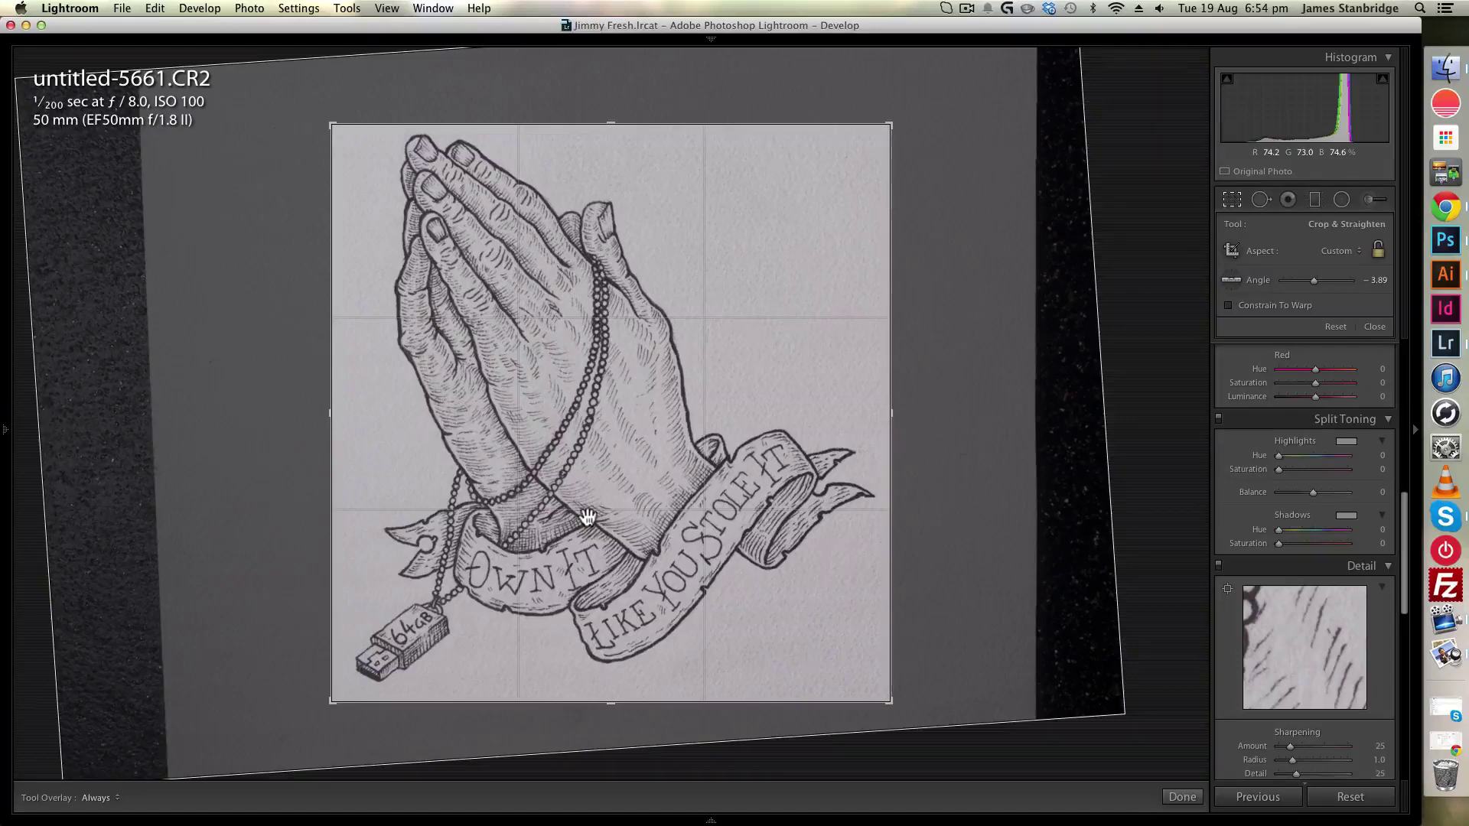
Apply the crop, convert to Black & White, and set Highlights +100 and Shadows −100
key("Return")
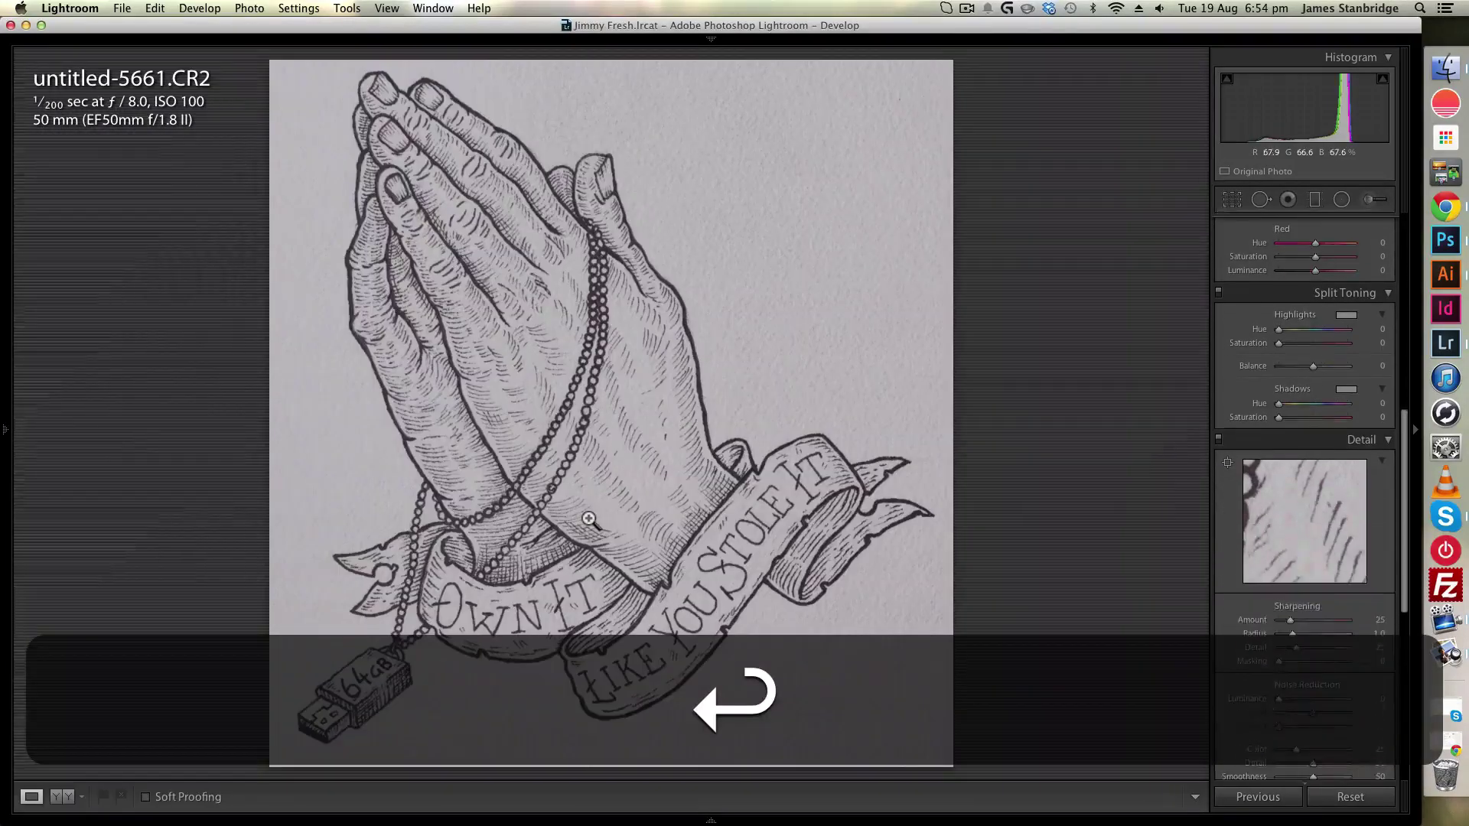
scroll(1337, 342, "up", 15)
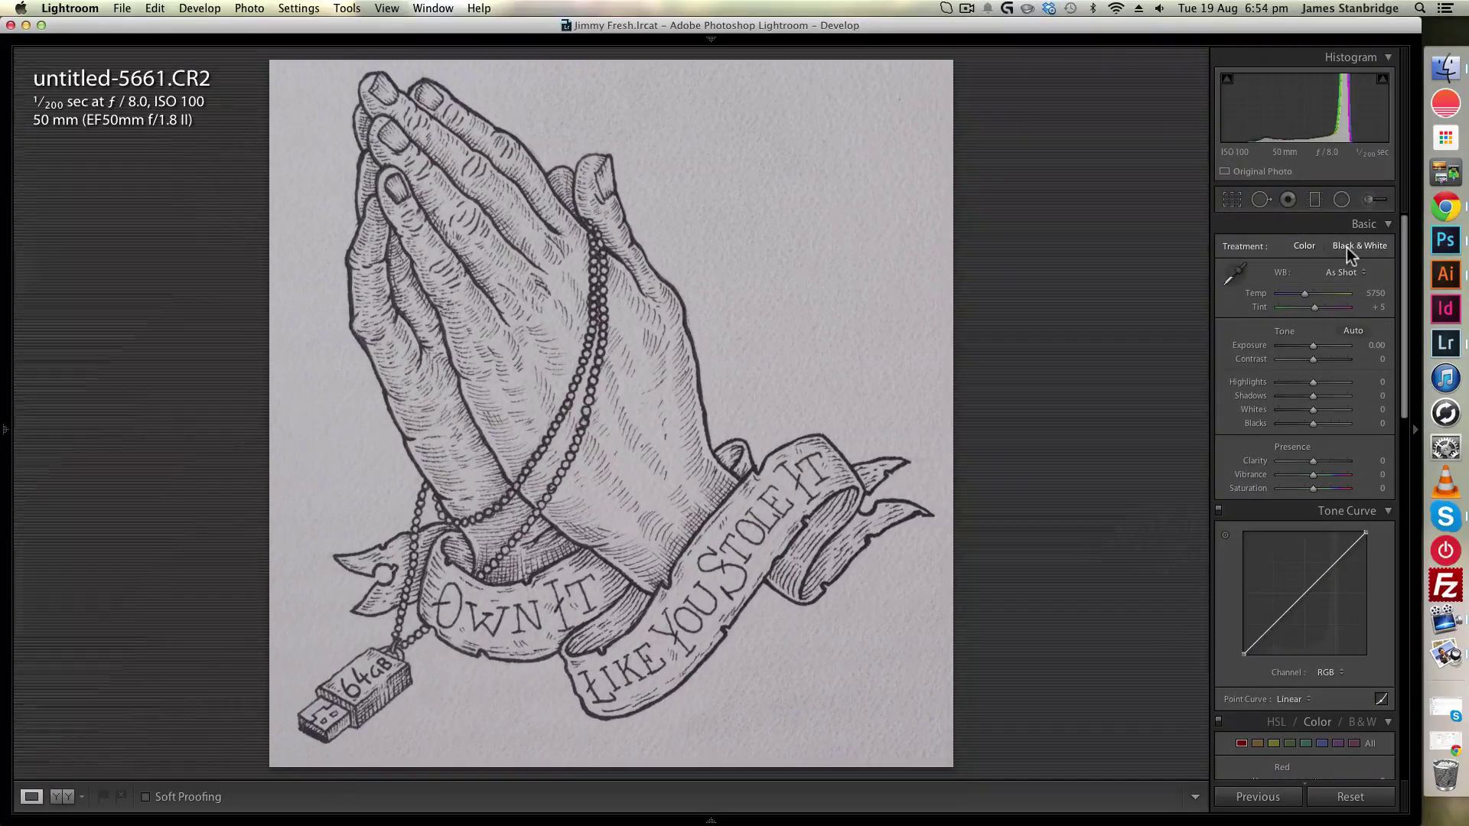
left_click(1346, 246)
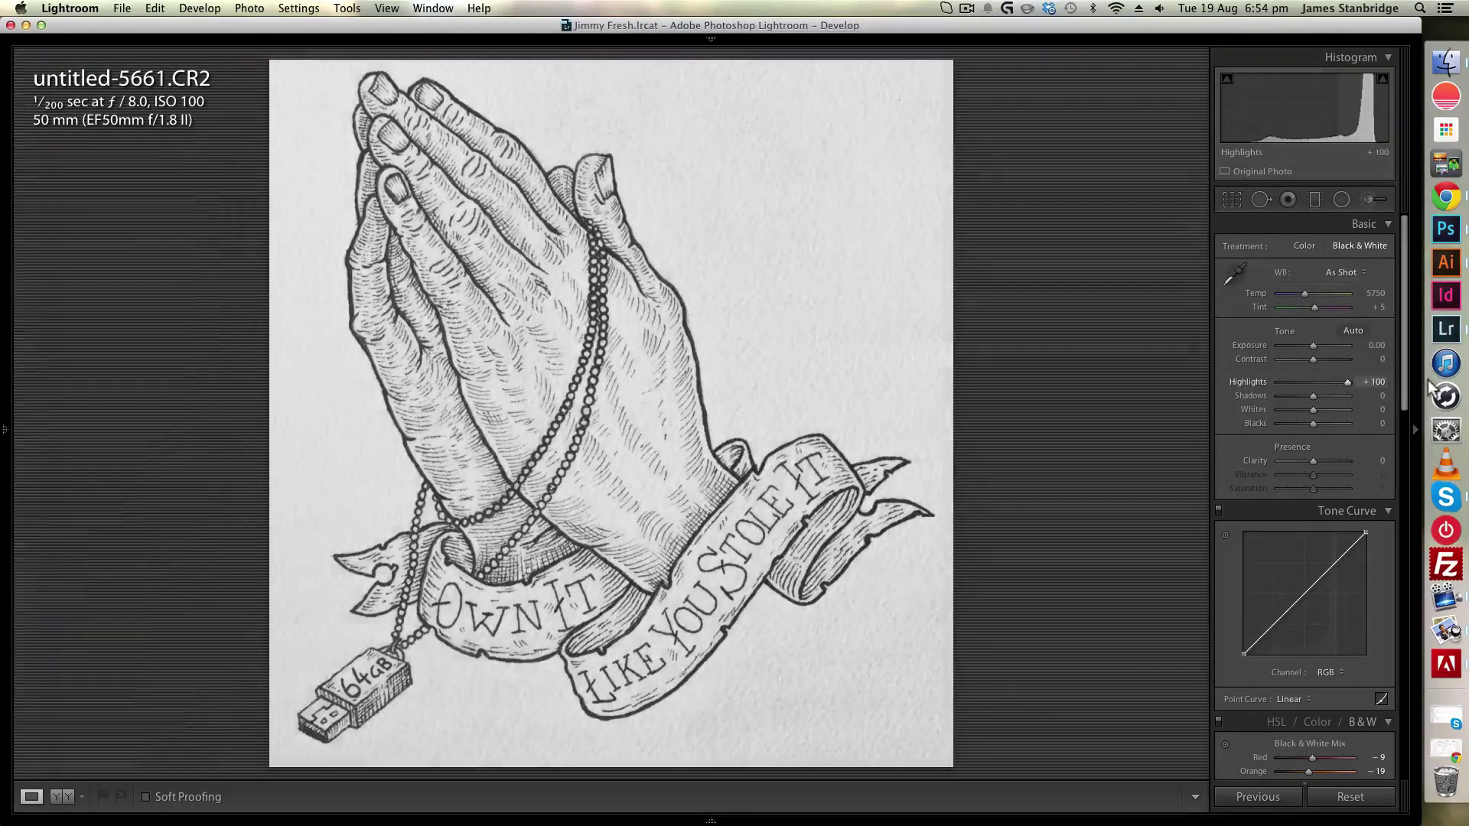
mouse_move(1312, 381)
left_mouse_down()
mouse_move(1354, 382)
mouse_move(1316, 397)
left_mouse_up()
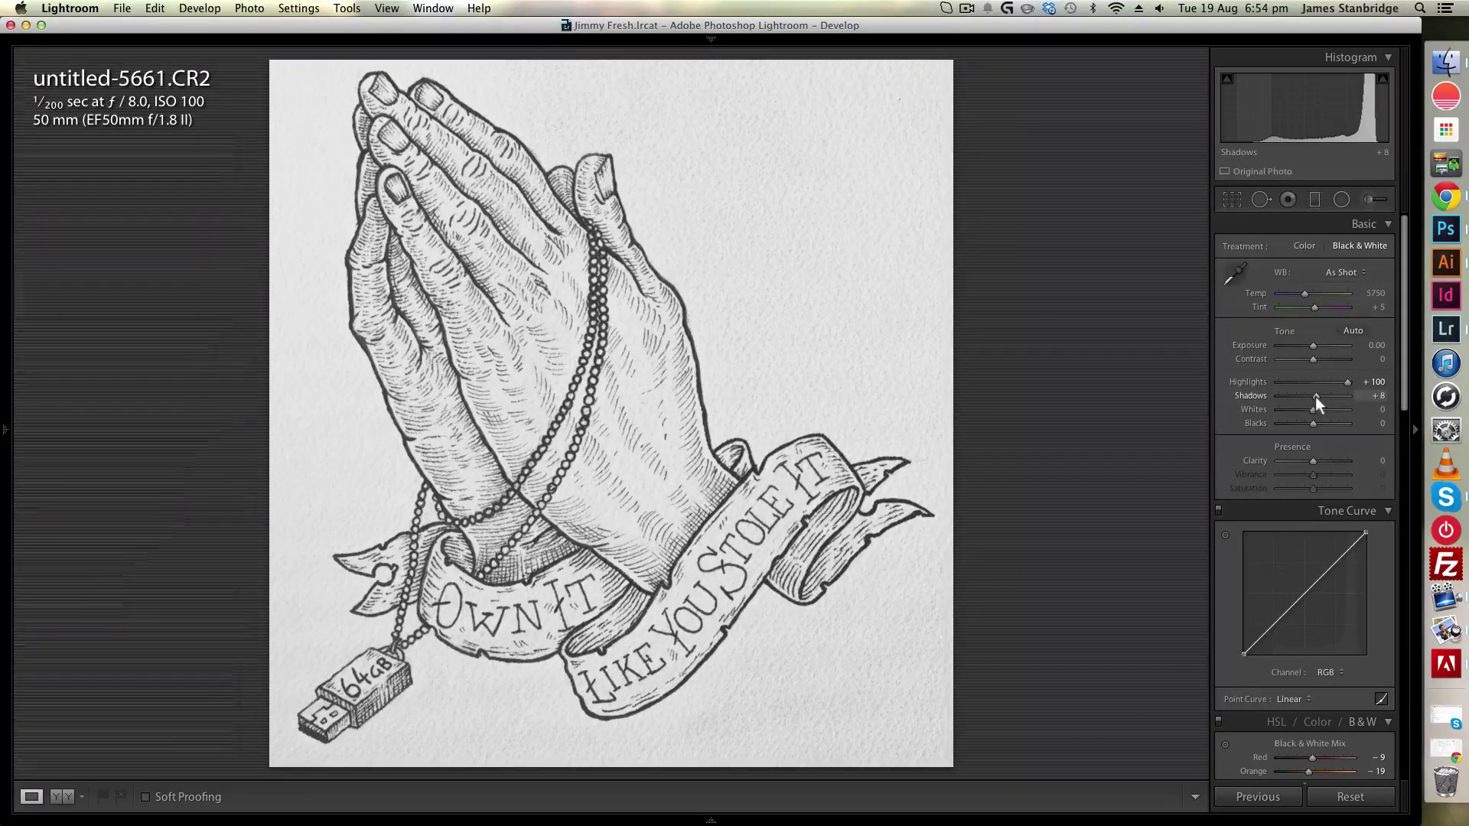
left_click_drag(1315, 396, 1256, 396)
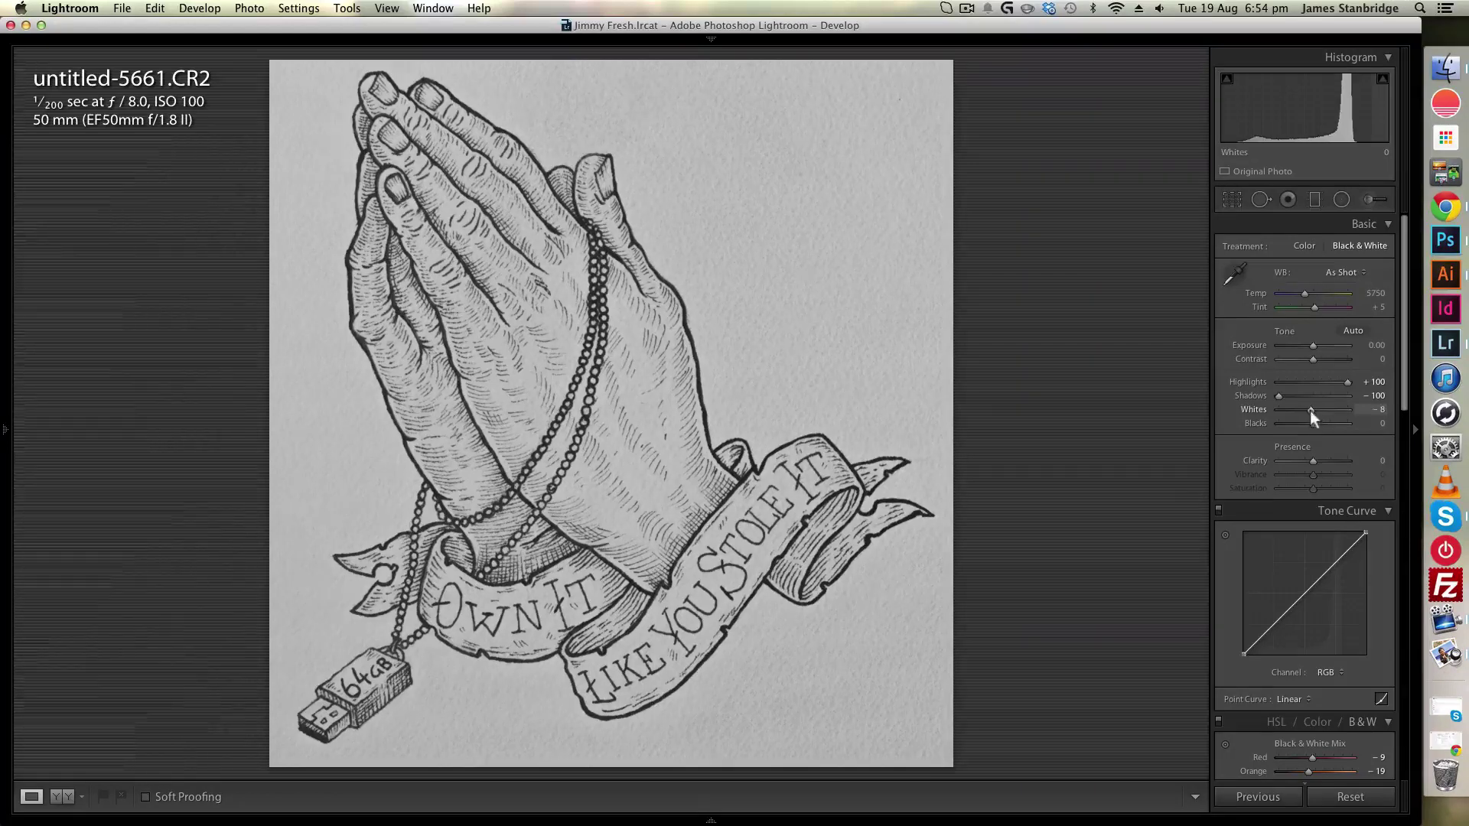
Set Whites to +25, Blacks to −25 and Clarity to +100
left_click_drag(1310, 410, 1311, 425)
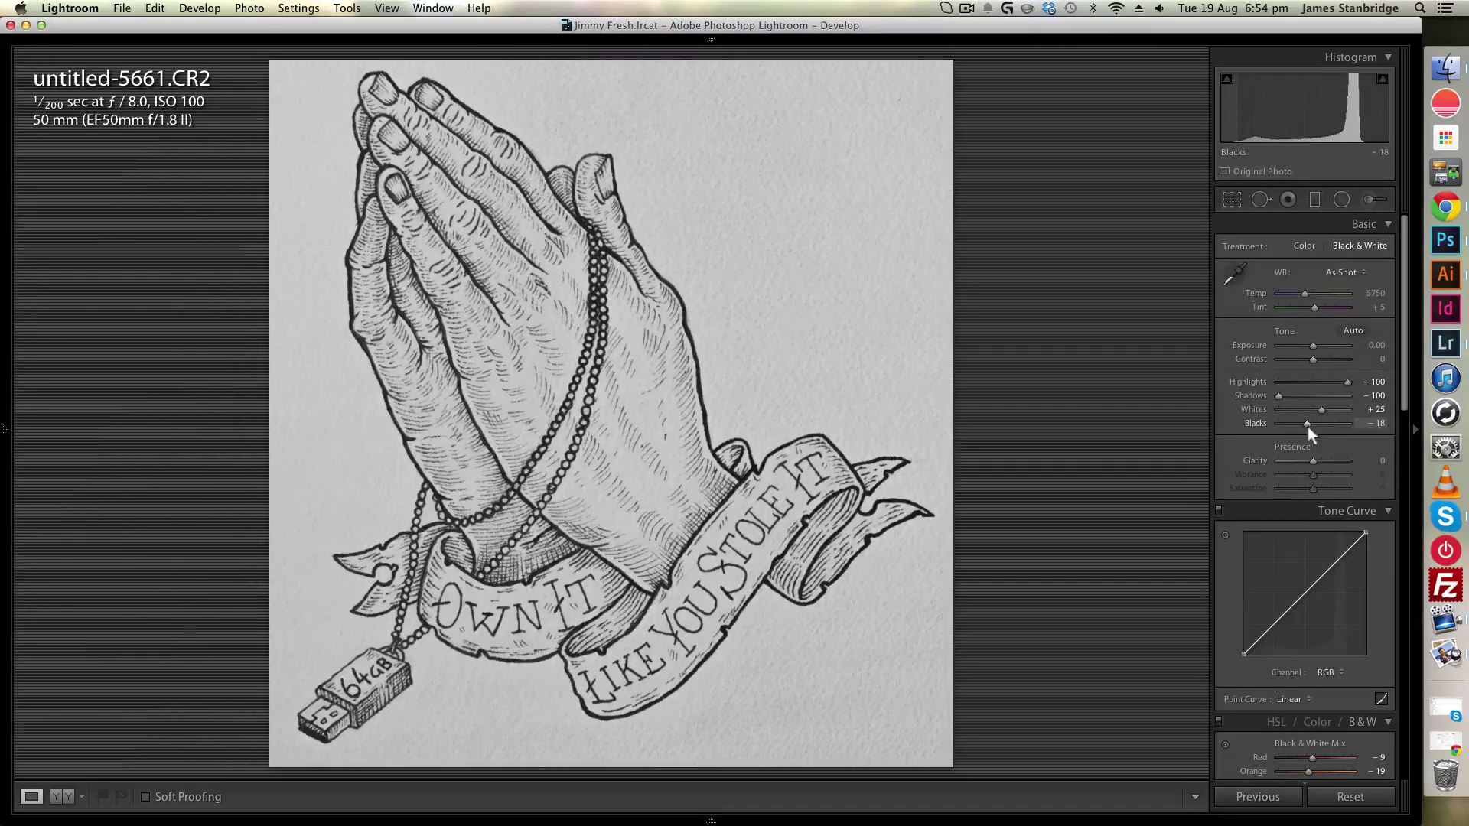
left_click(1377, 423)
key("Up")
key("Up")
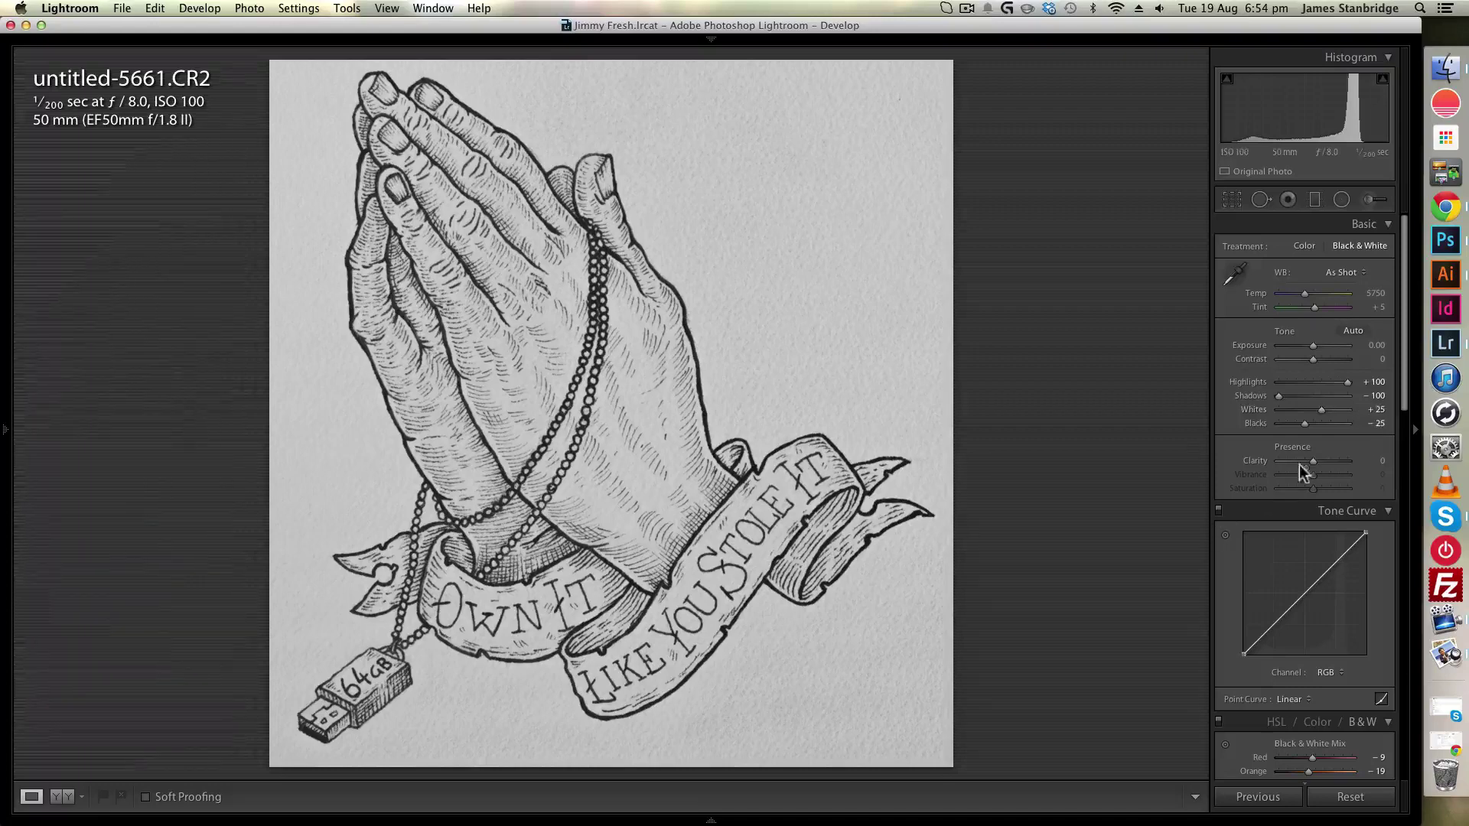
left_click_drag(1306, 457, 1350, 460)
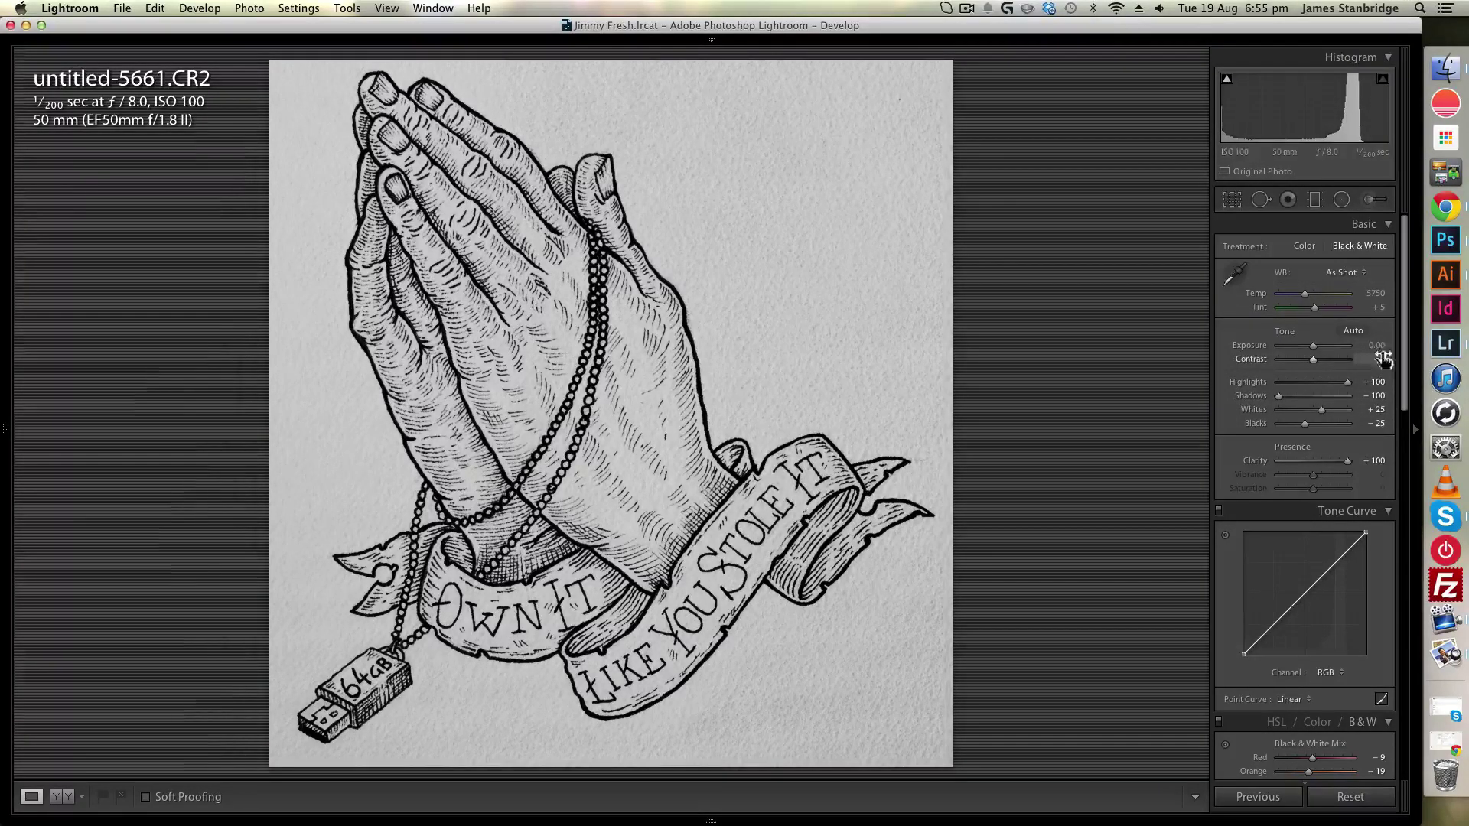
Set Exposure to +0.40 and raise Contrast to +25
left_click(1383, 358)
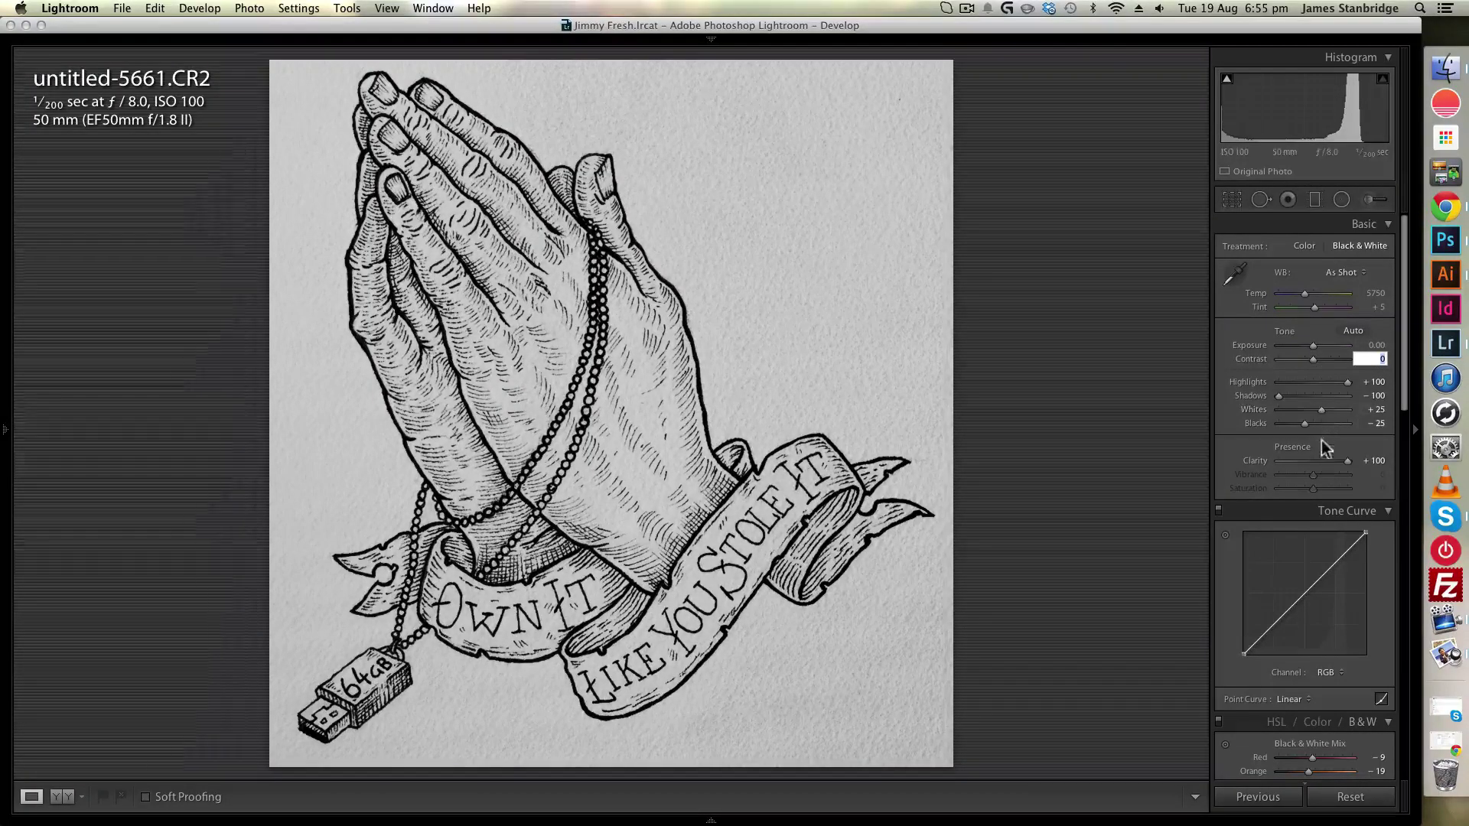
left_click_drag(1311, 356, 1316, 355)
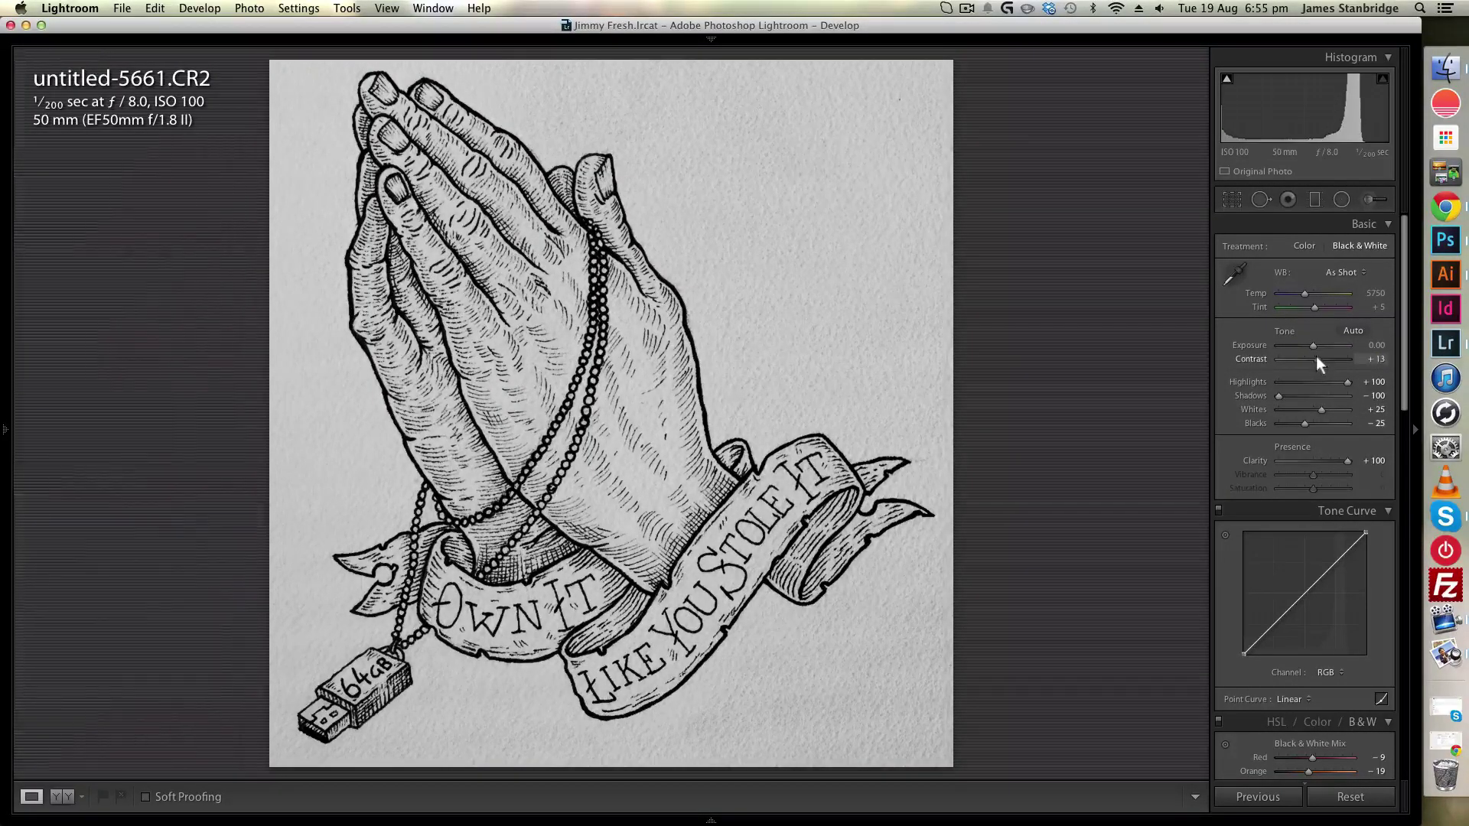
left_click(1375, 345)
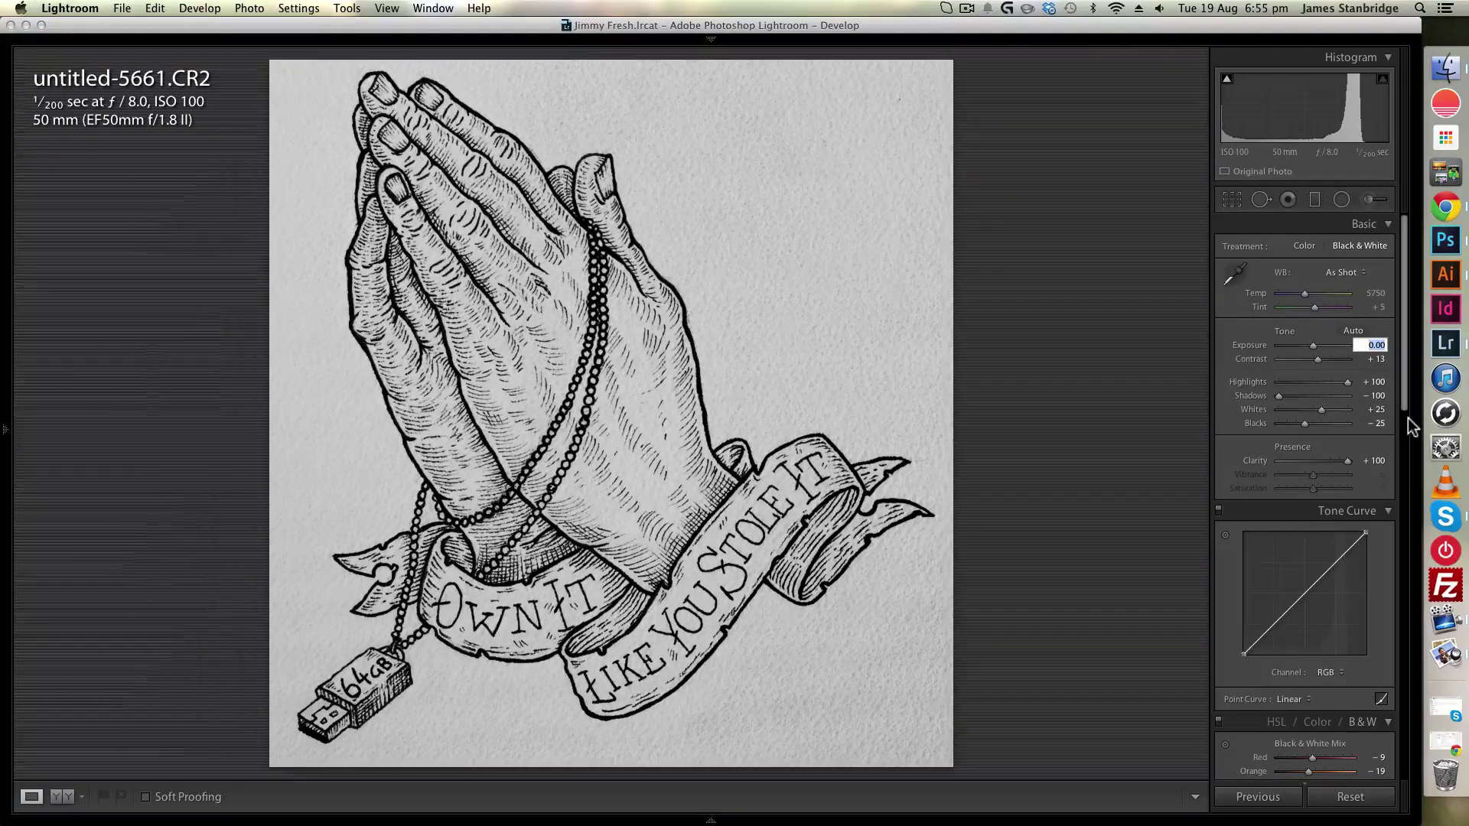
key("Up")
key("Up")
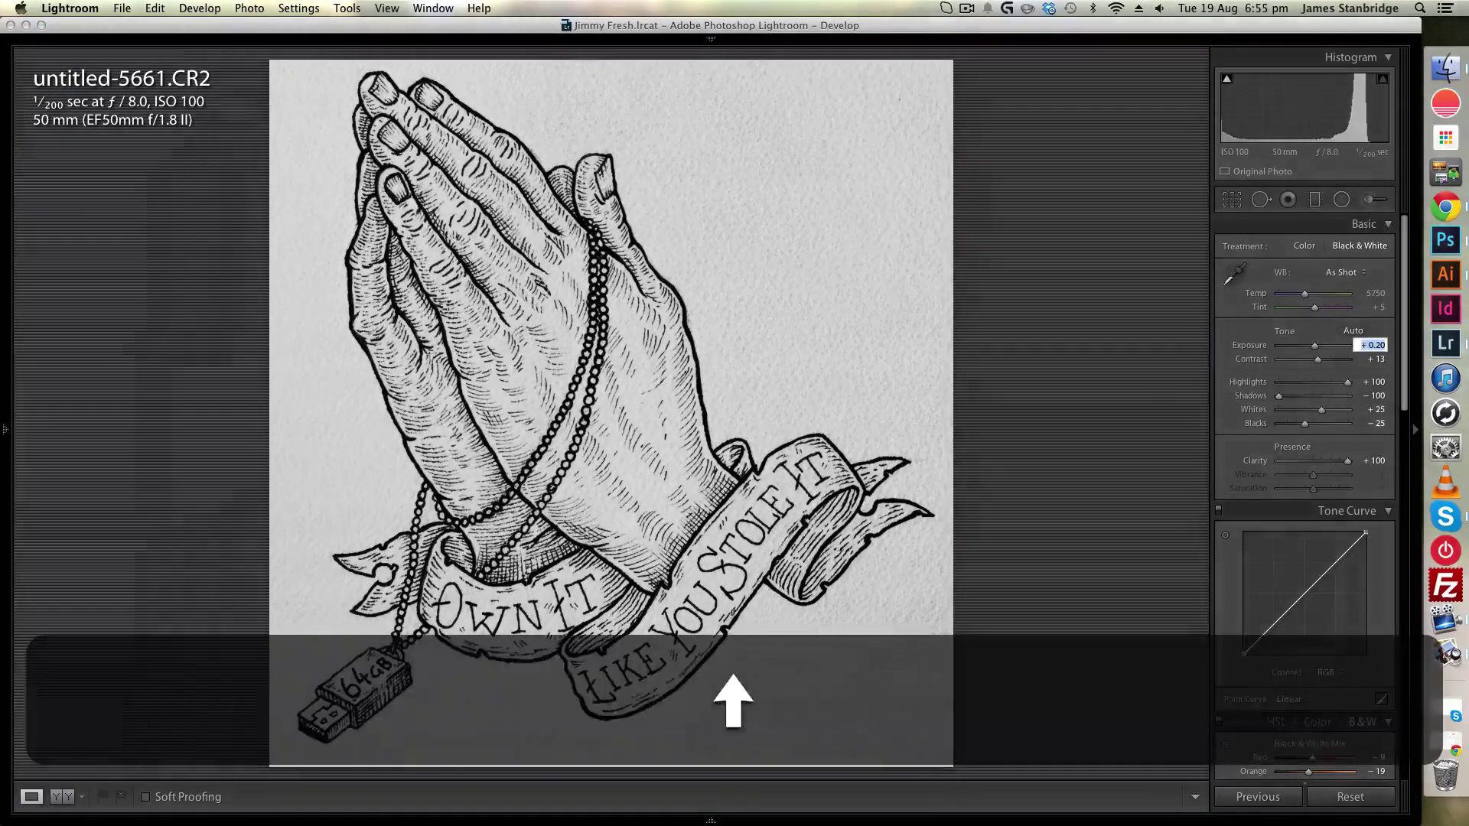
key("Up")
key("Up")
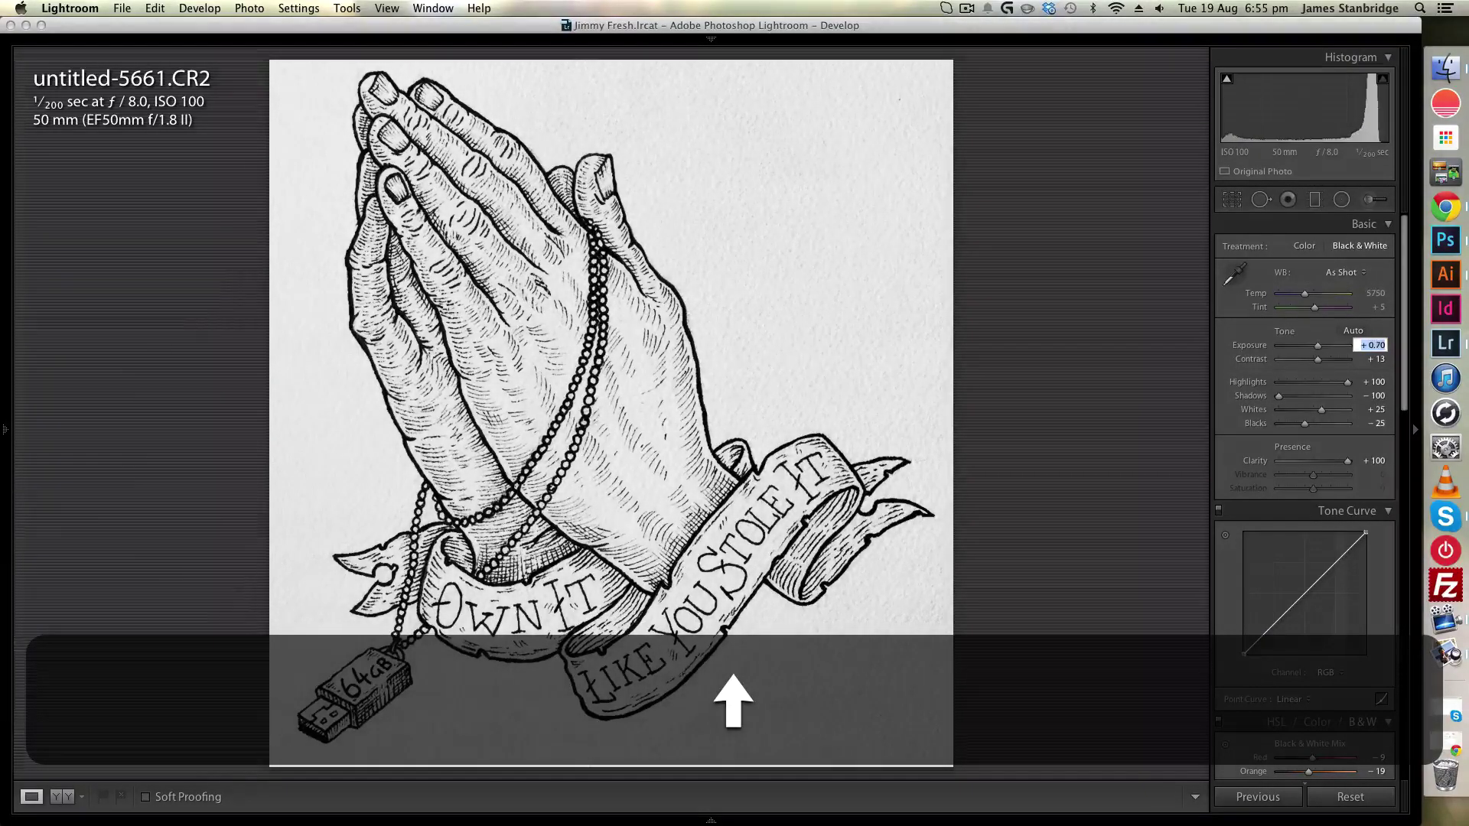
key("Down")
key("Down")
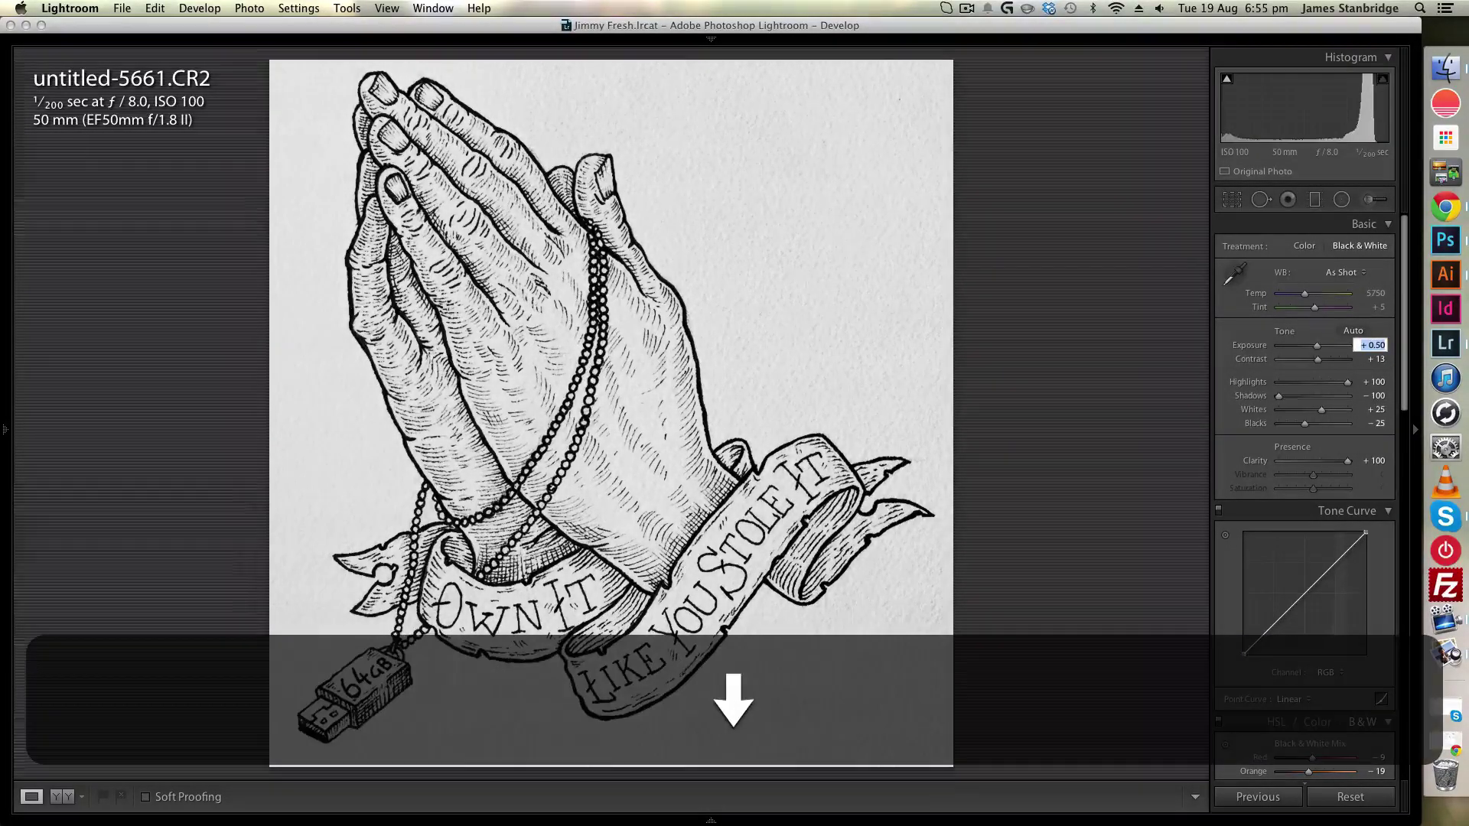
key("Down")
key("Down")
key("Down")
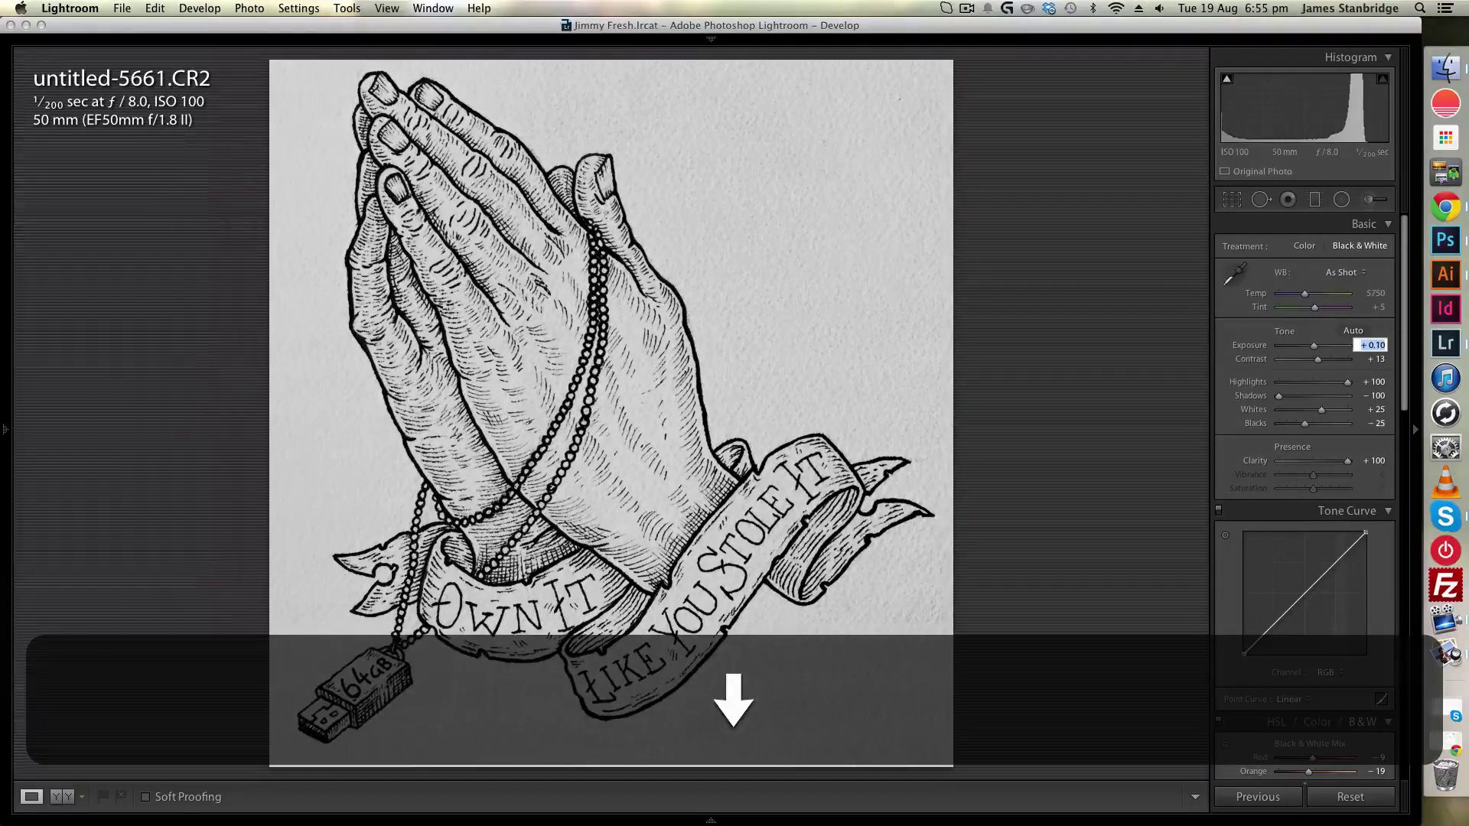
key("Up")
key("Up")
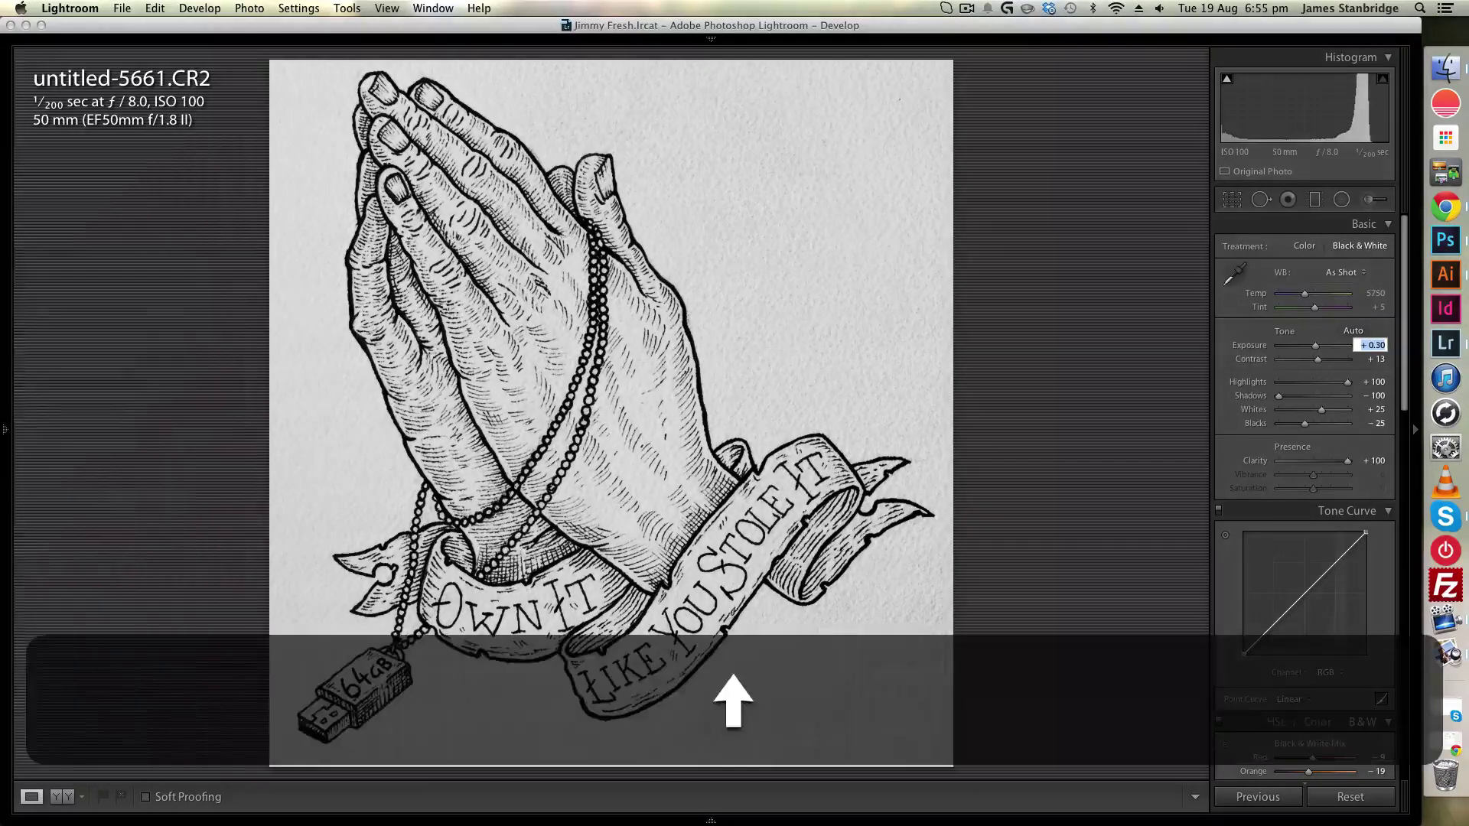
key("Tab")
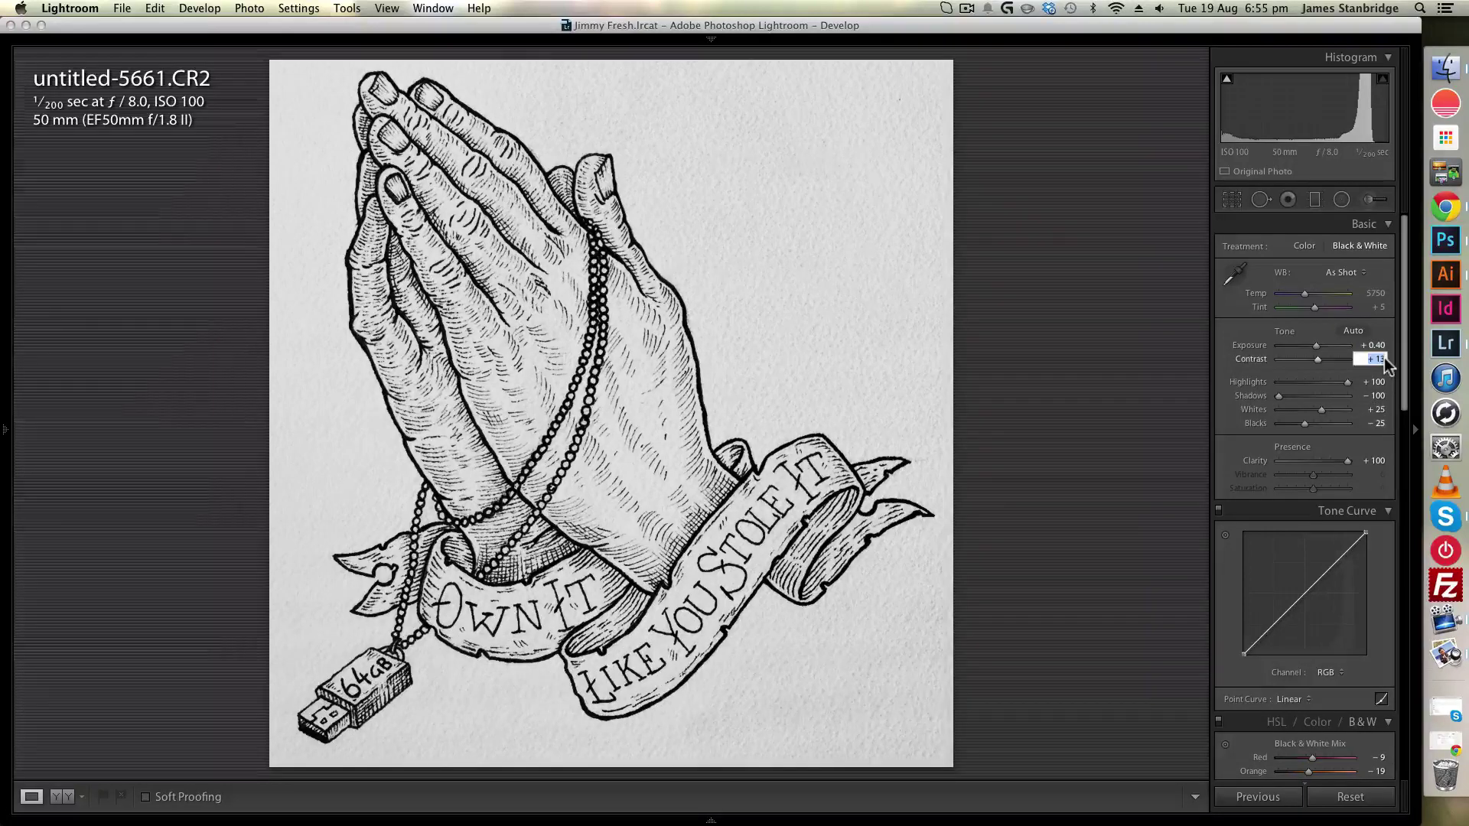
key("Up")
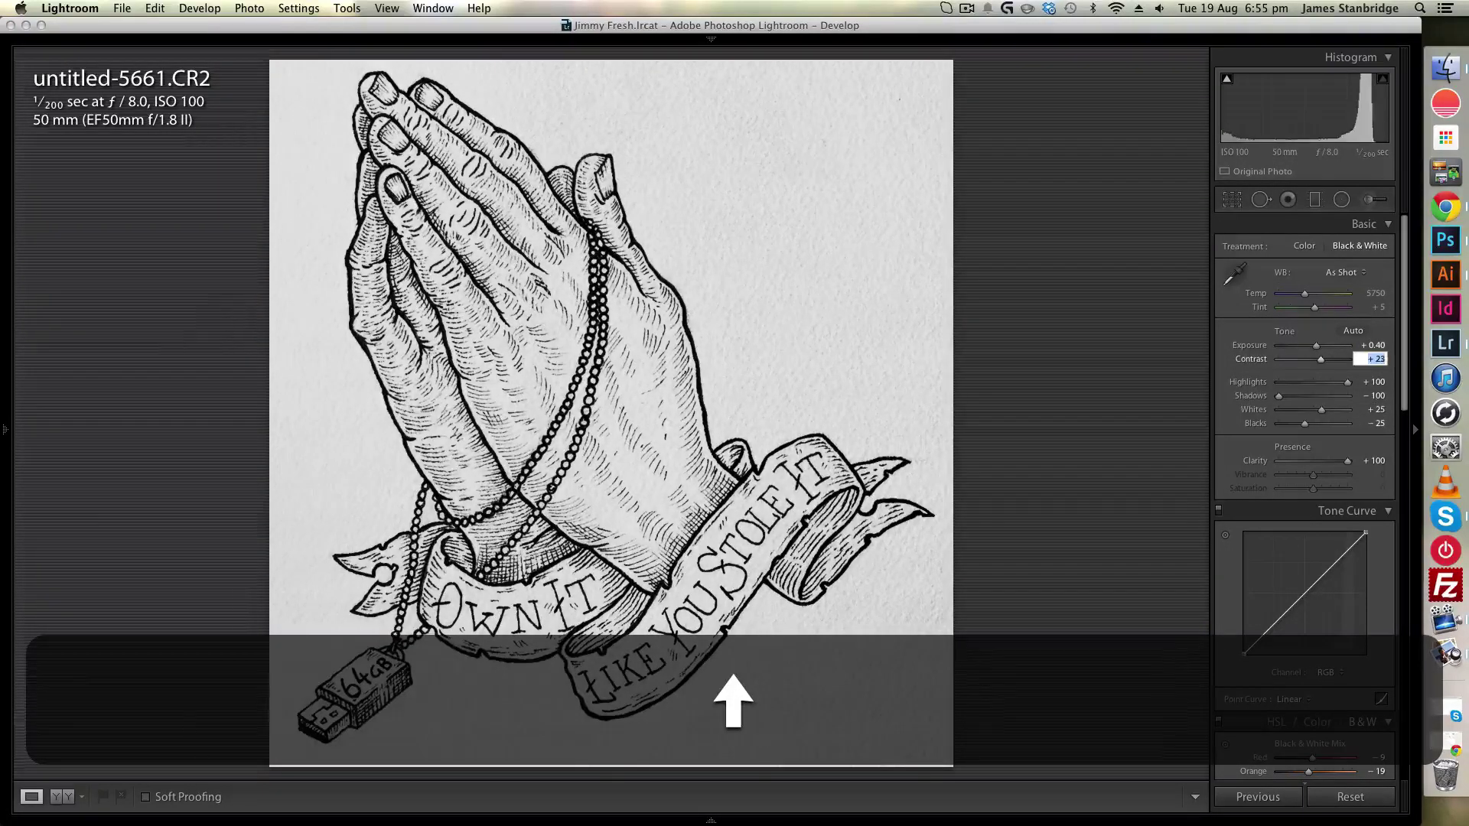
key("Up")
key("Up")
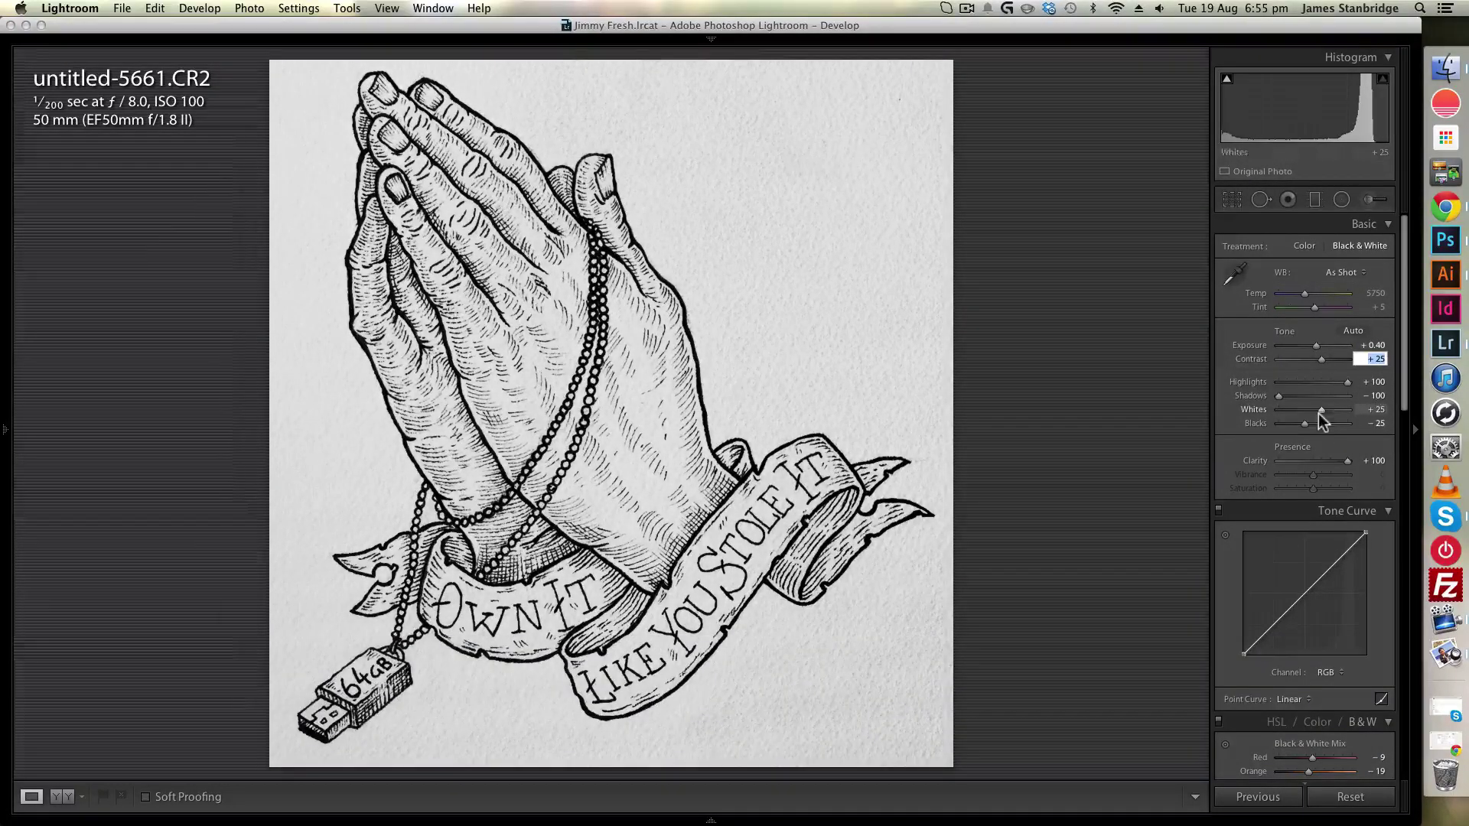
Set Blacks to exactly −50 and zoom over the hands and OWN IT banner to check detail
left_click_drag(1306, 422, 1294, 423)
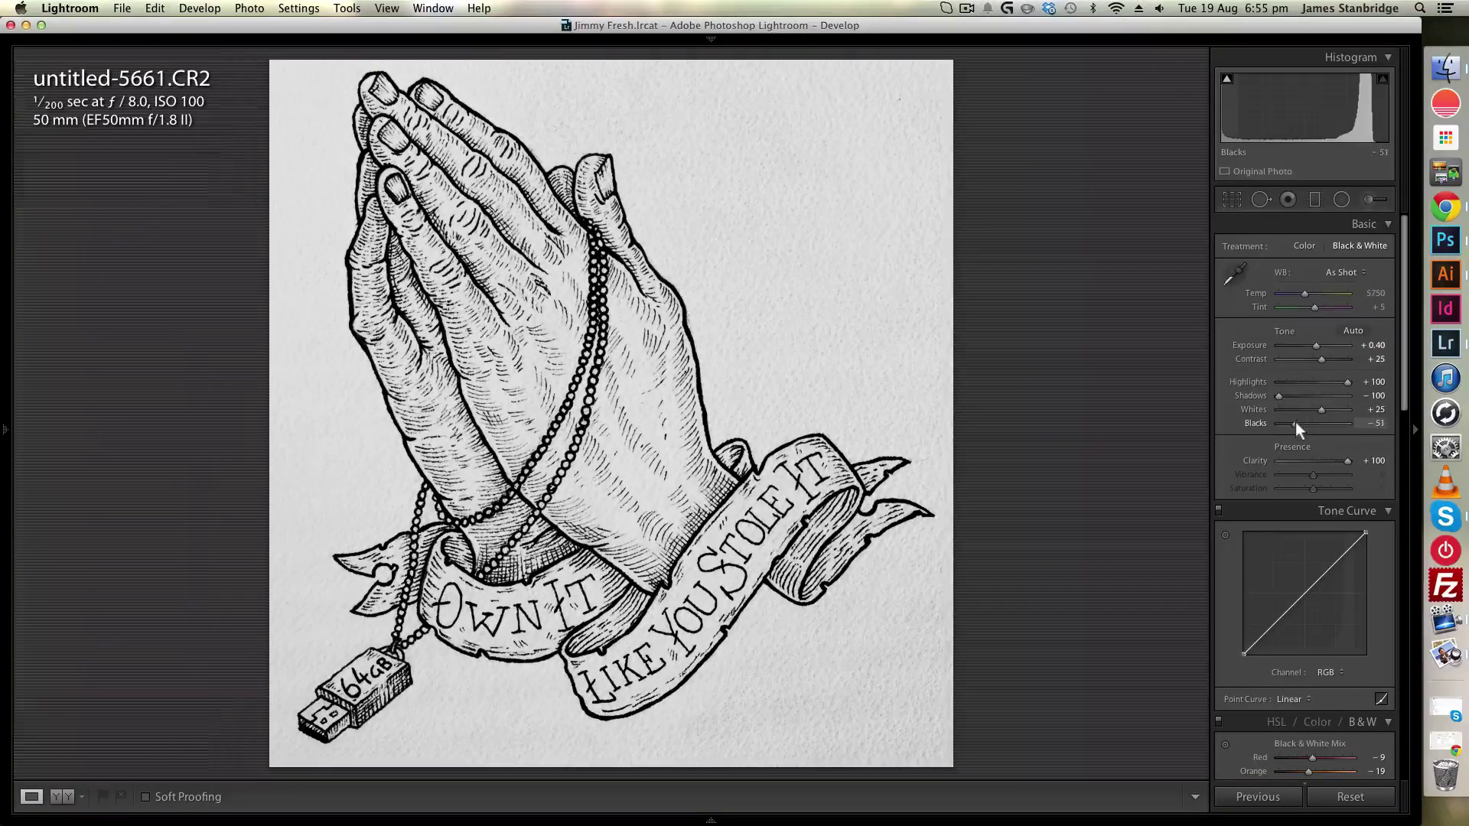
left_click(1377, 423)
key("Up")
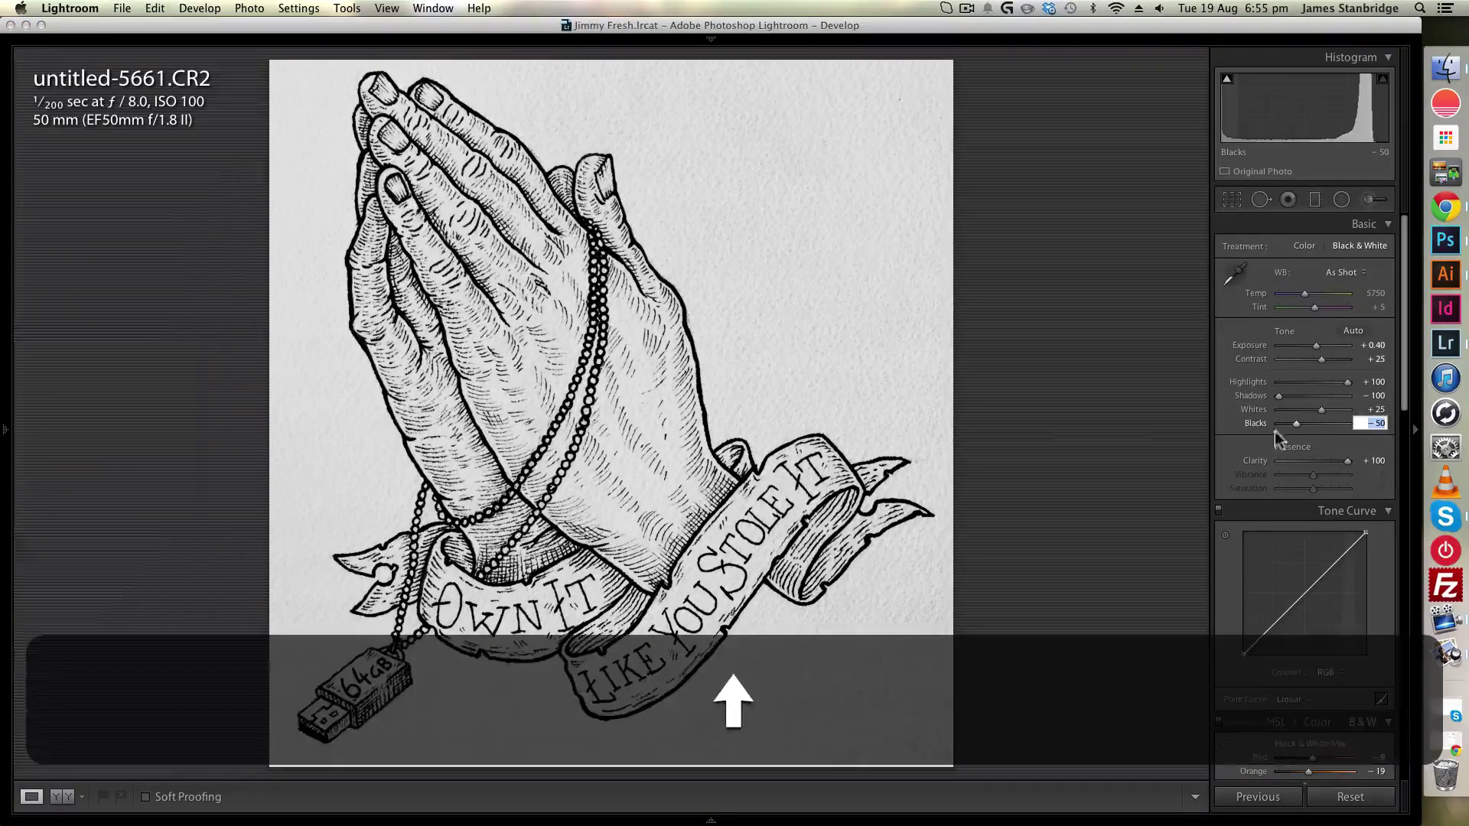
left_click(517, 252)
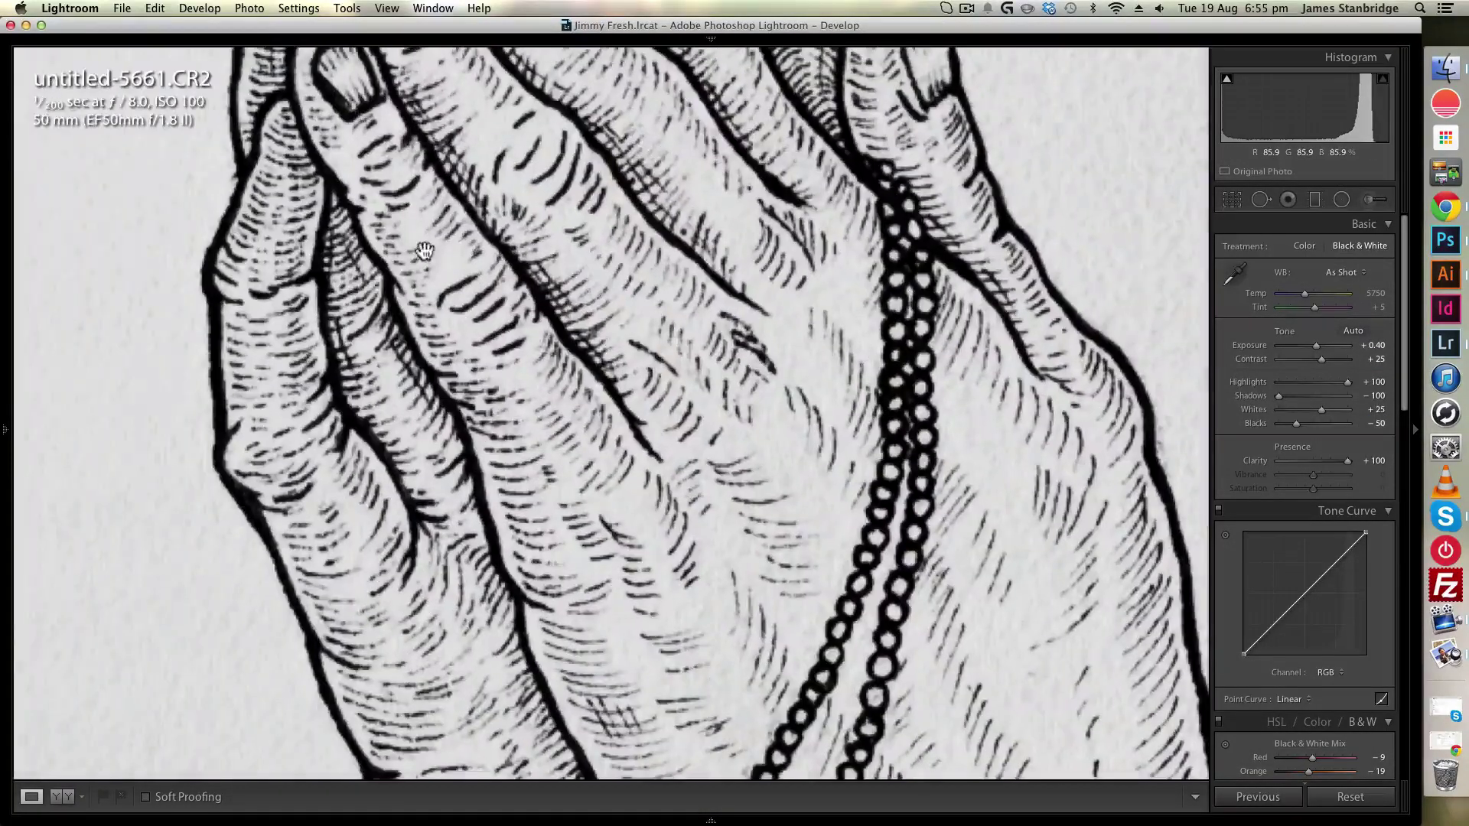
left_click_drag(820, 564, 796, 288)
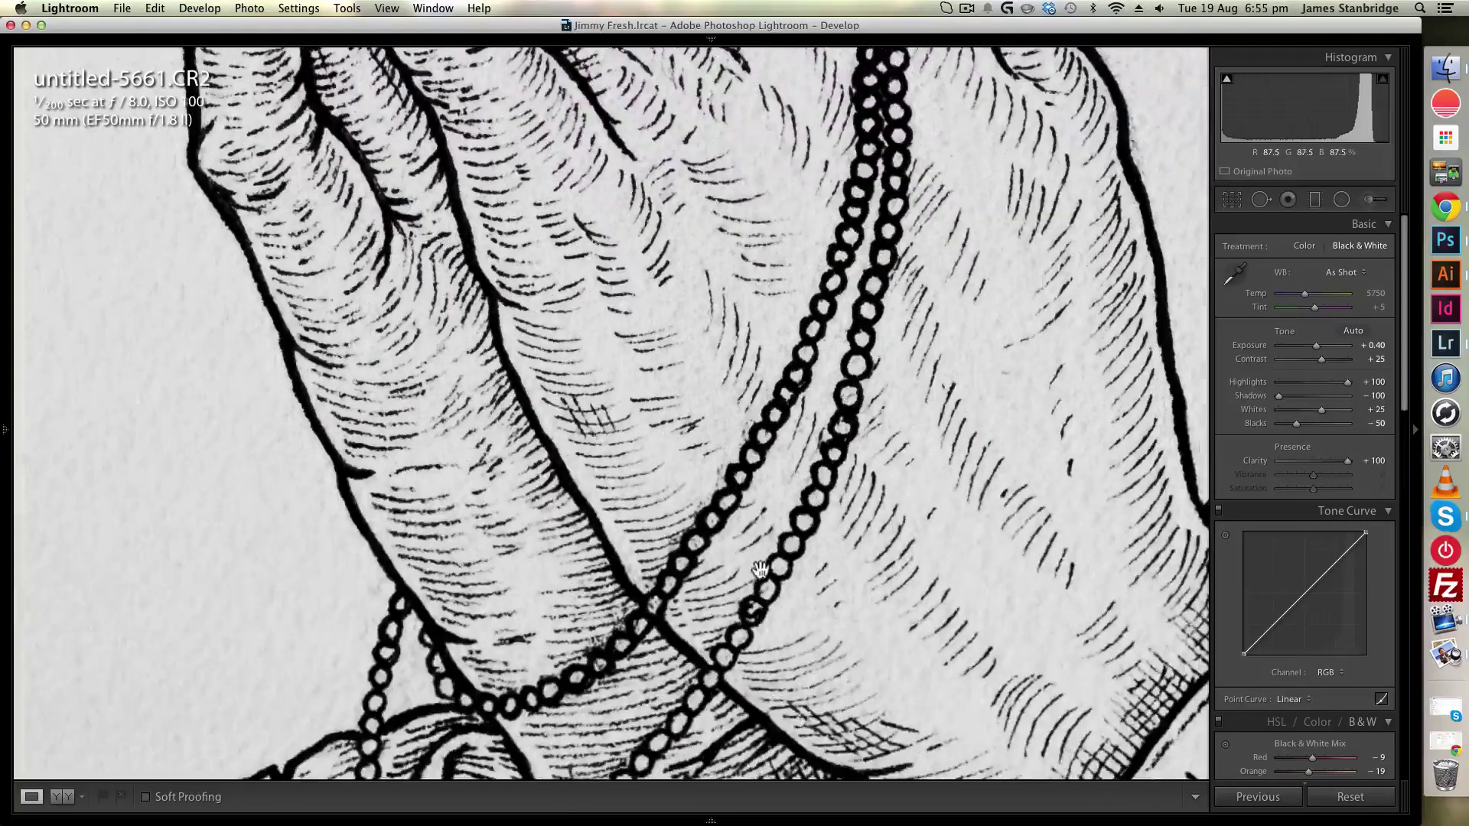
left_click_drag(765, 562, 626, 258)
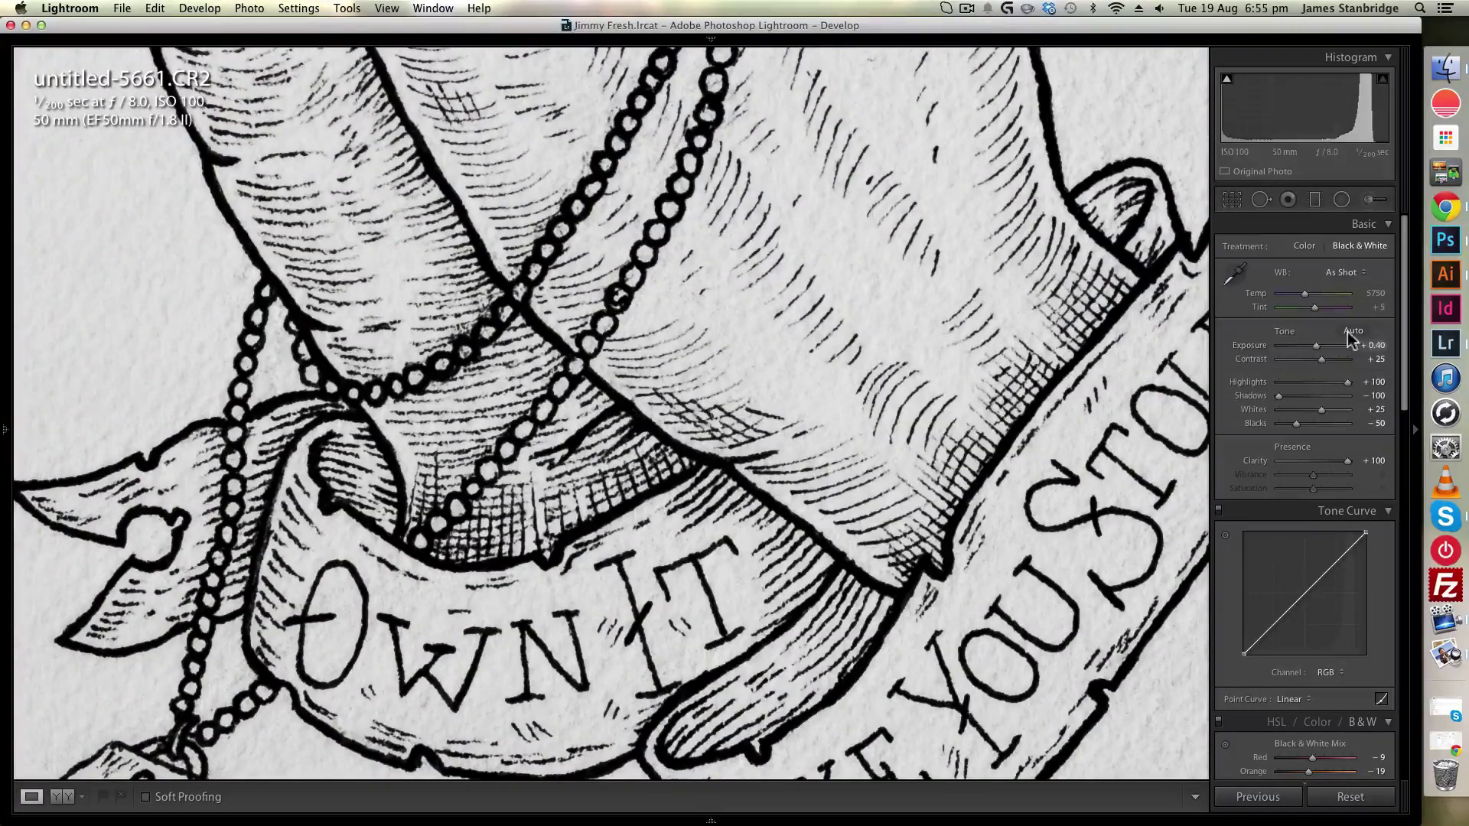
left_click(721, 356)
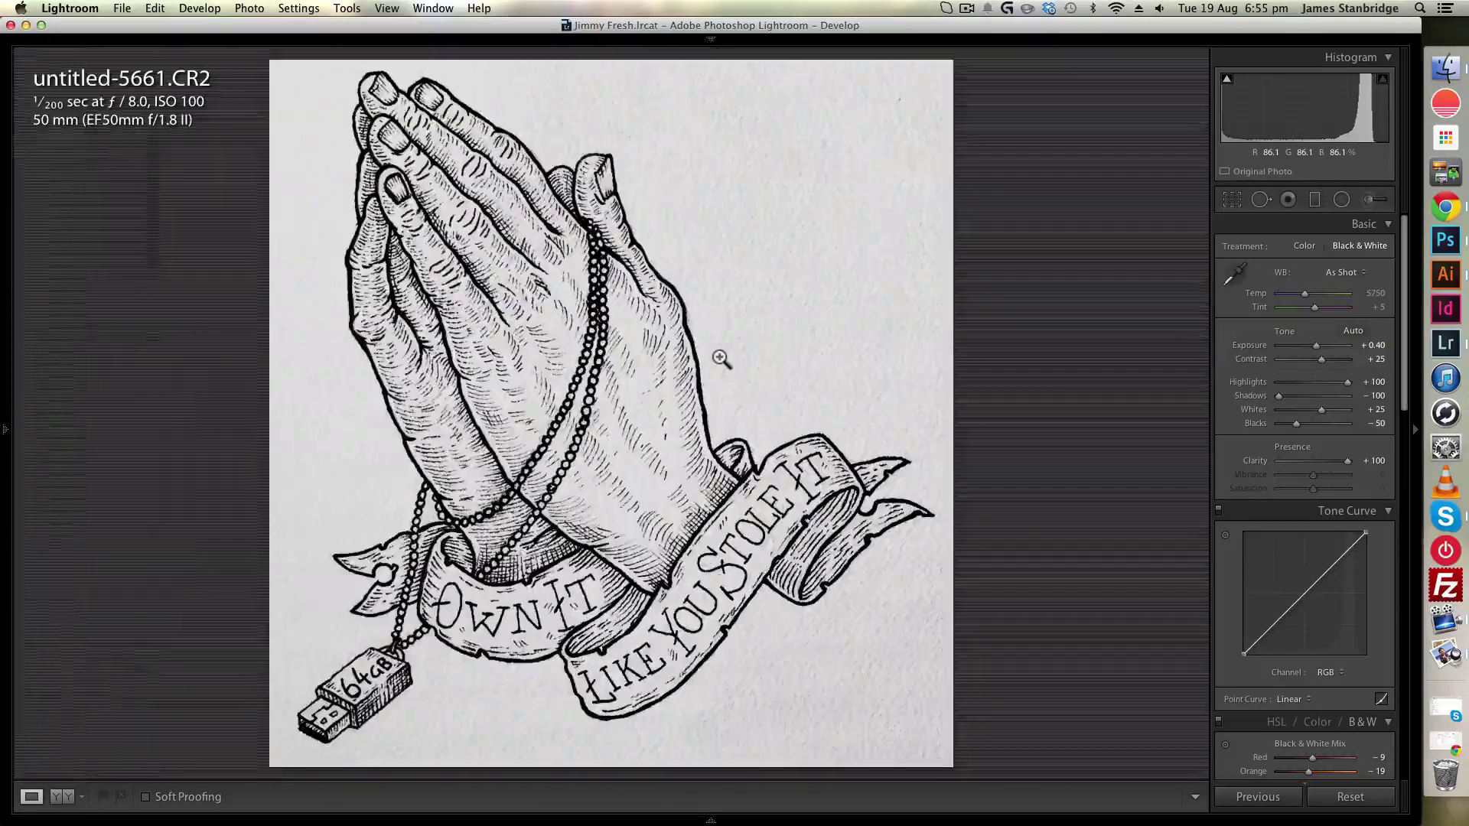
left_click(765, 473)
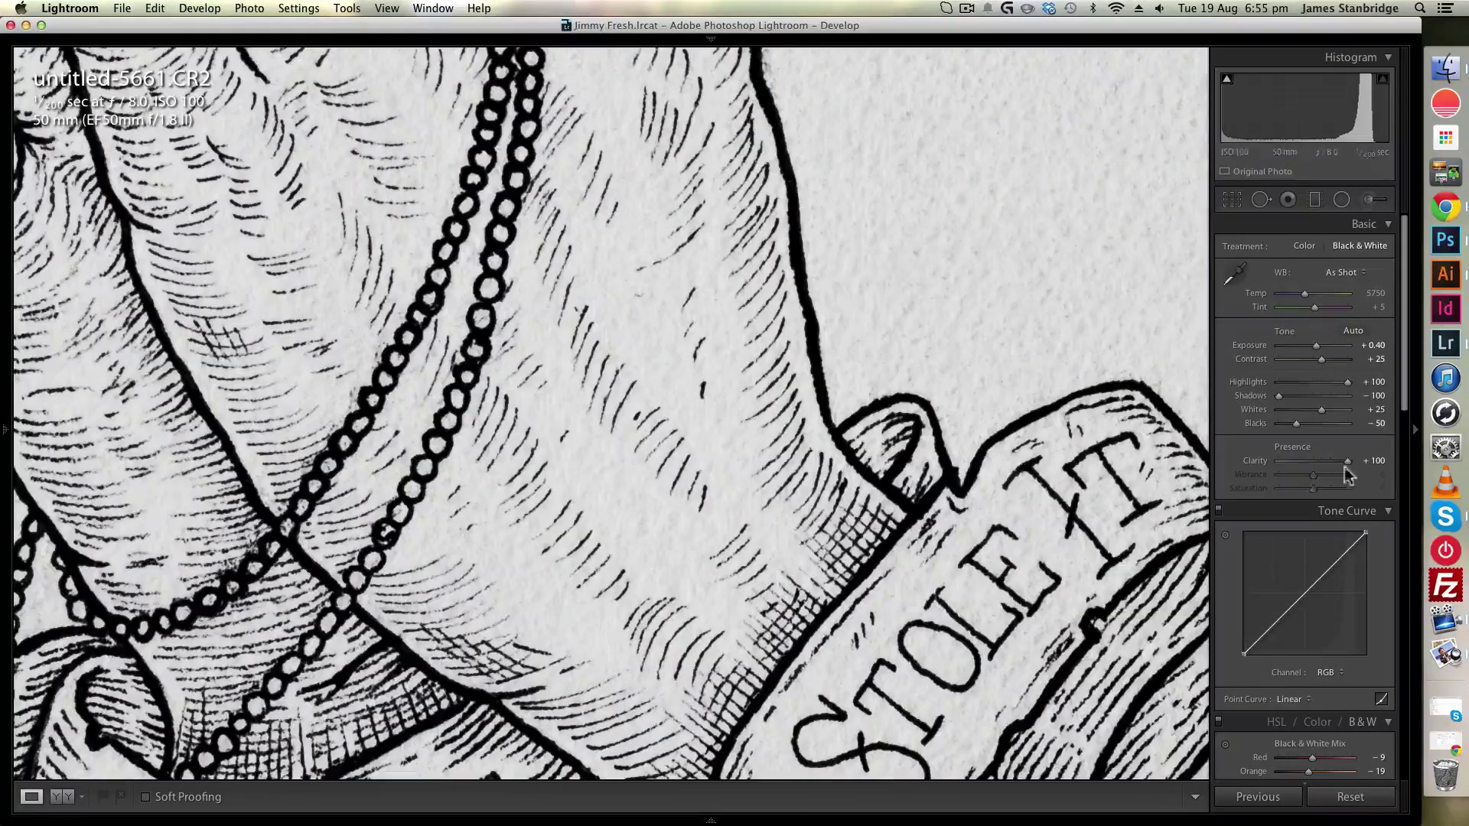
Reset Whites to 0 and pan across the LIKE YOU STOLE IT lettered banners
double_click(1253, 409)
left_click_drag(655, 518, 857, 308)
left_click_drag(819, 434, 593, 464)
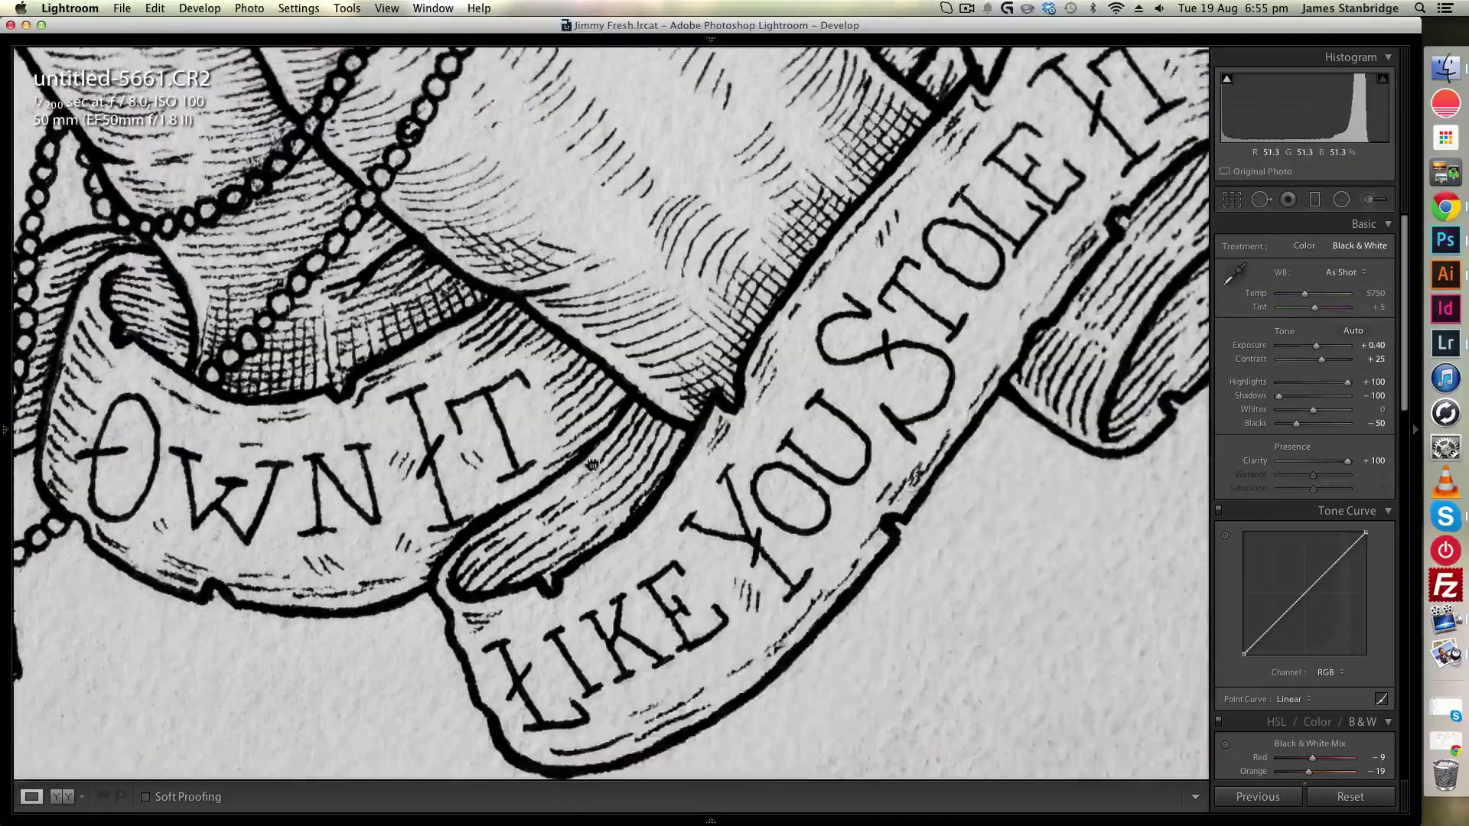
In the Detail panel, set noise reduction Luminance 22, Color 41 and Sharpening Amount 58
scroll(1388, 433, "down", 10)
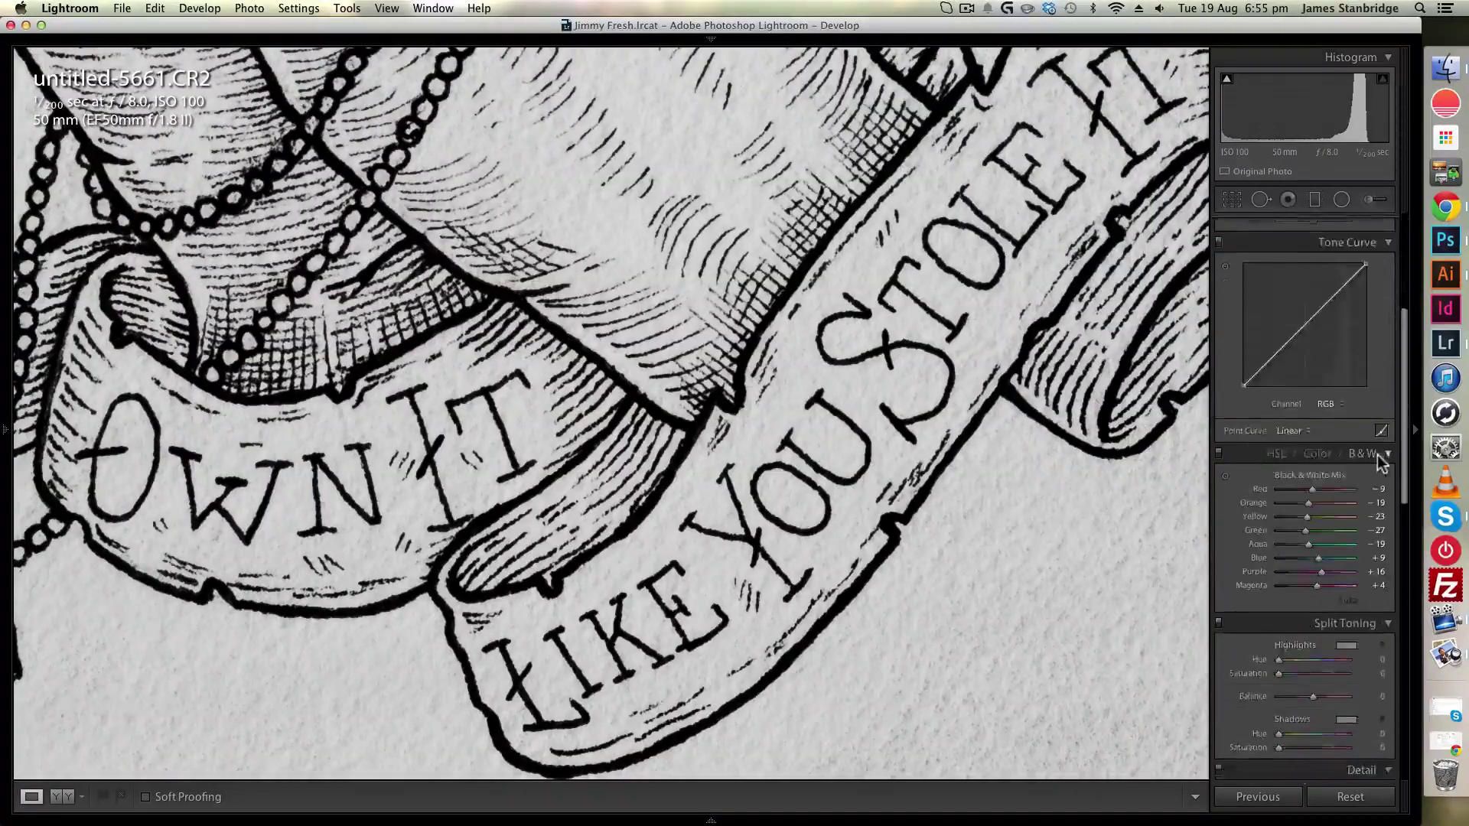
scroll(1380, 463, "down", 5)
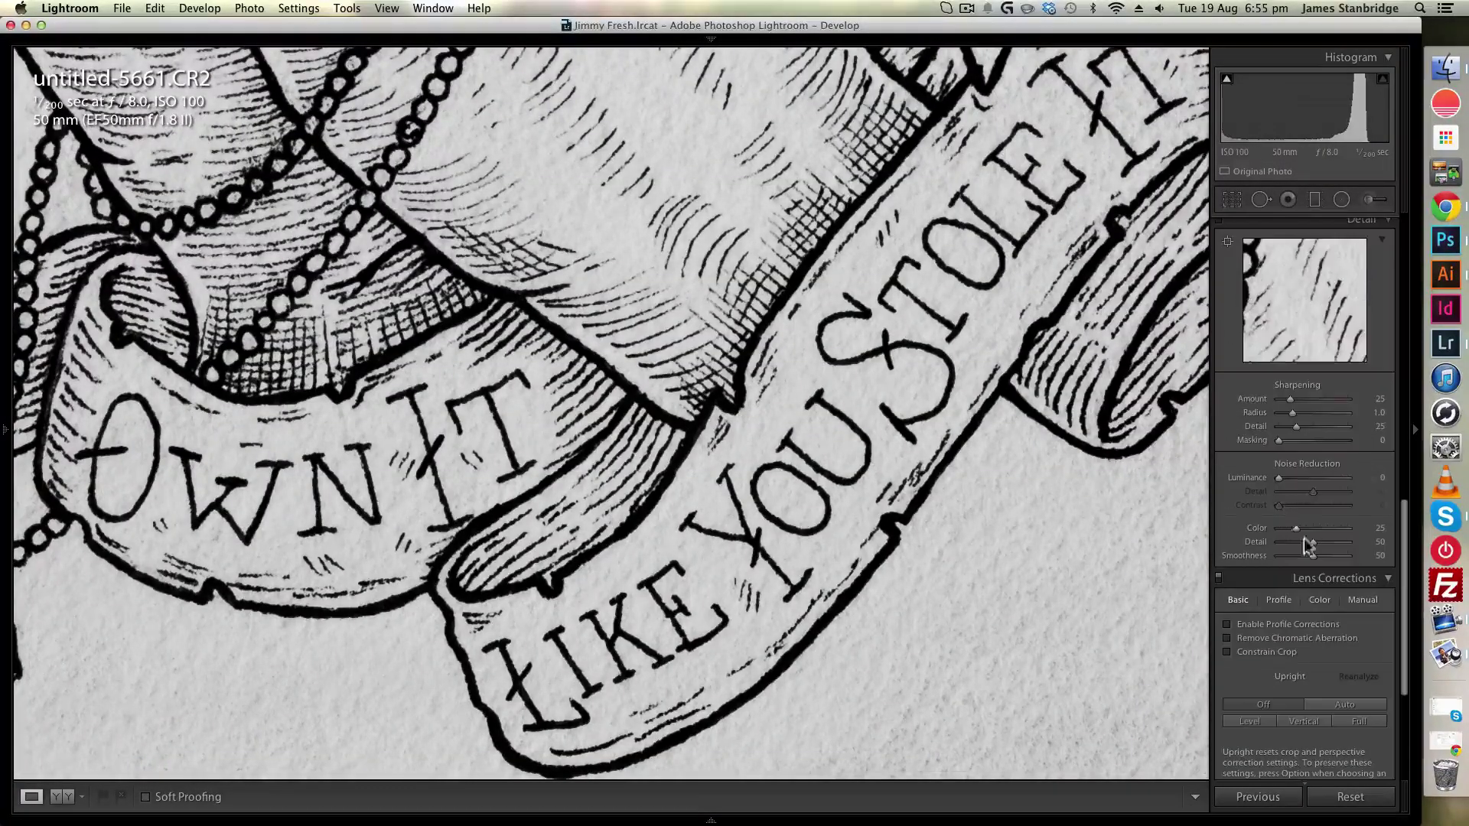
scroll(1369, 260, "up", 1)
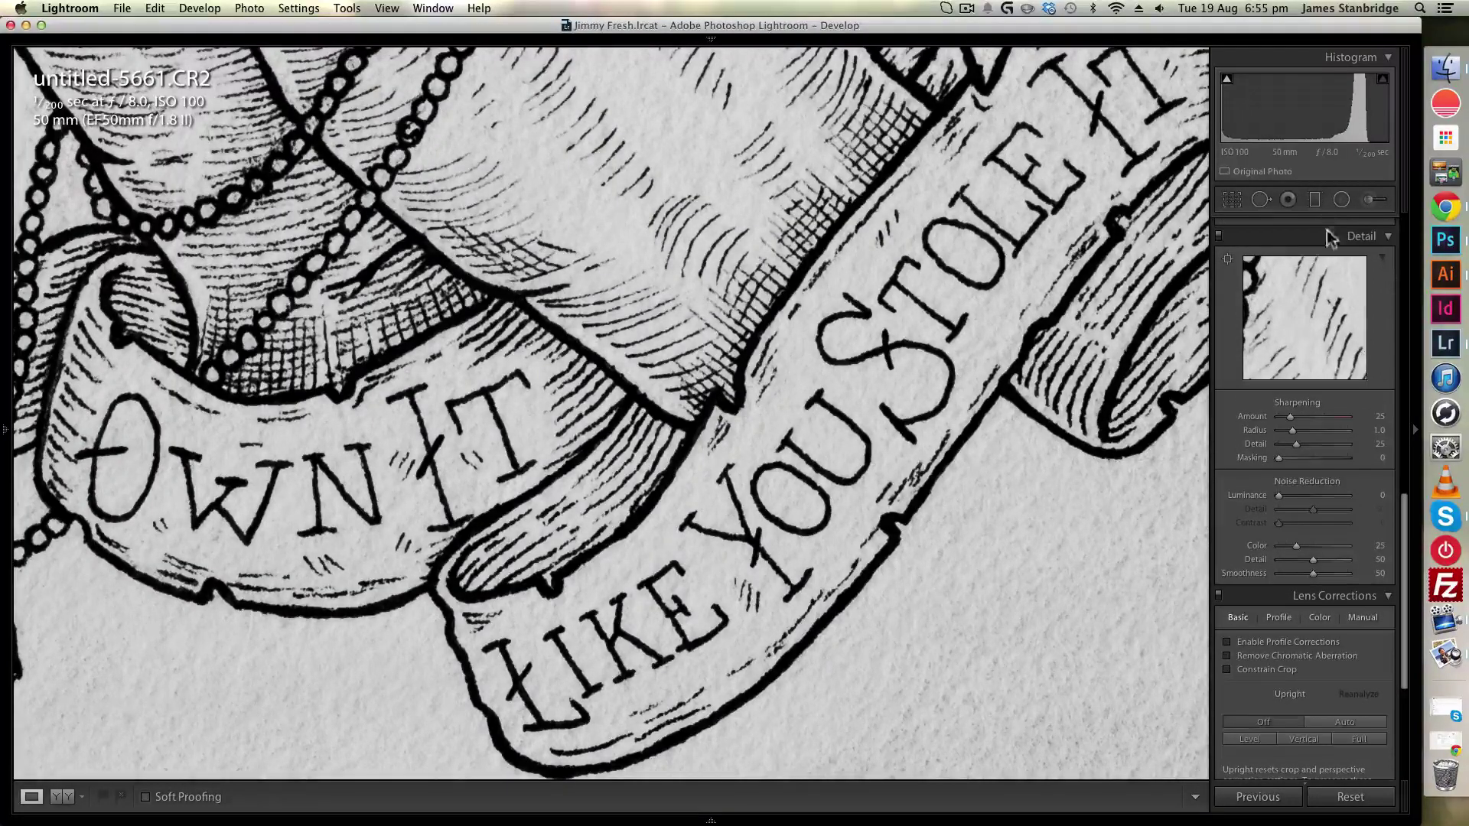
left_click_drag(1278, 496, 1299, 549)
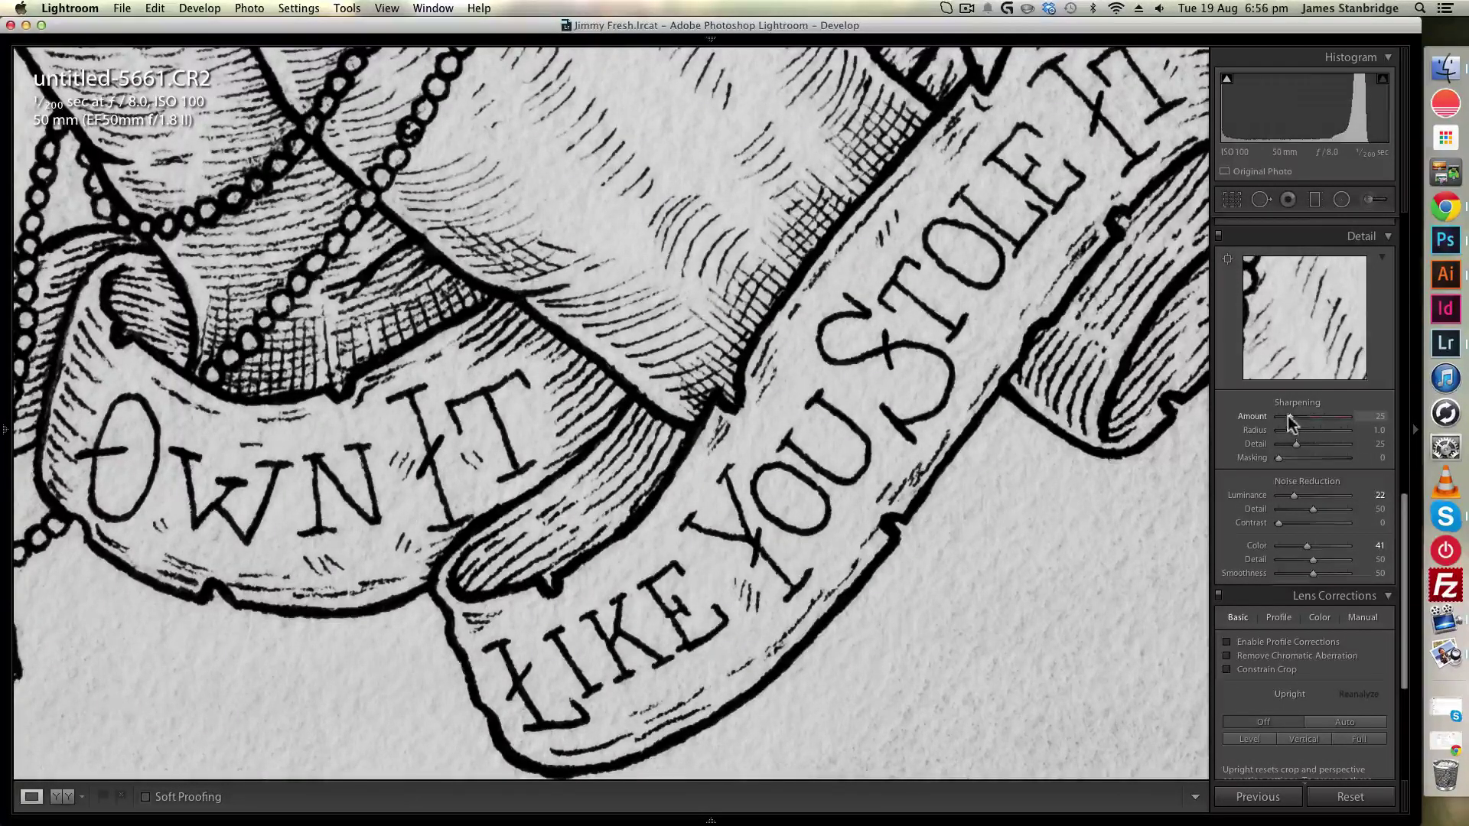
left_click_drag(1287, 415, 1302, 415)
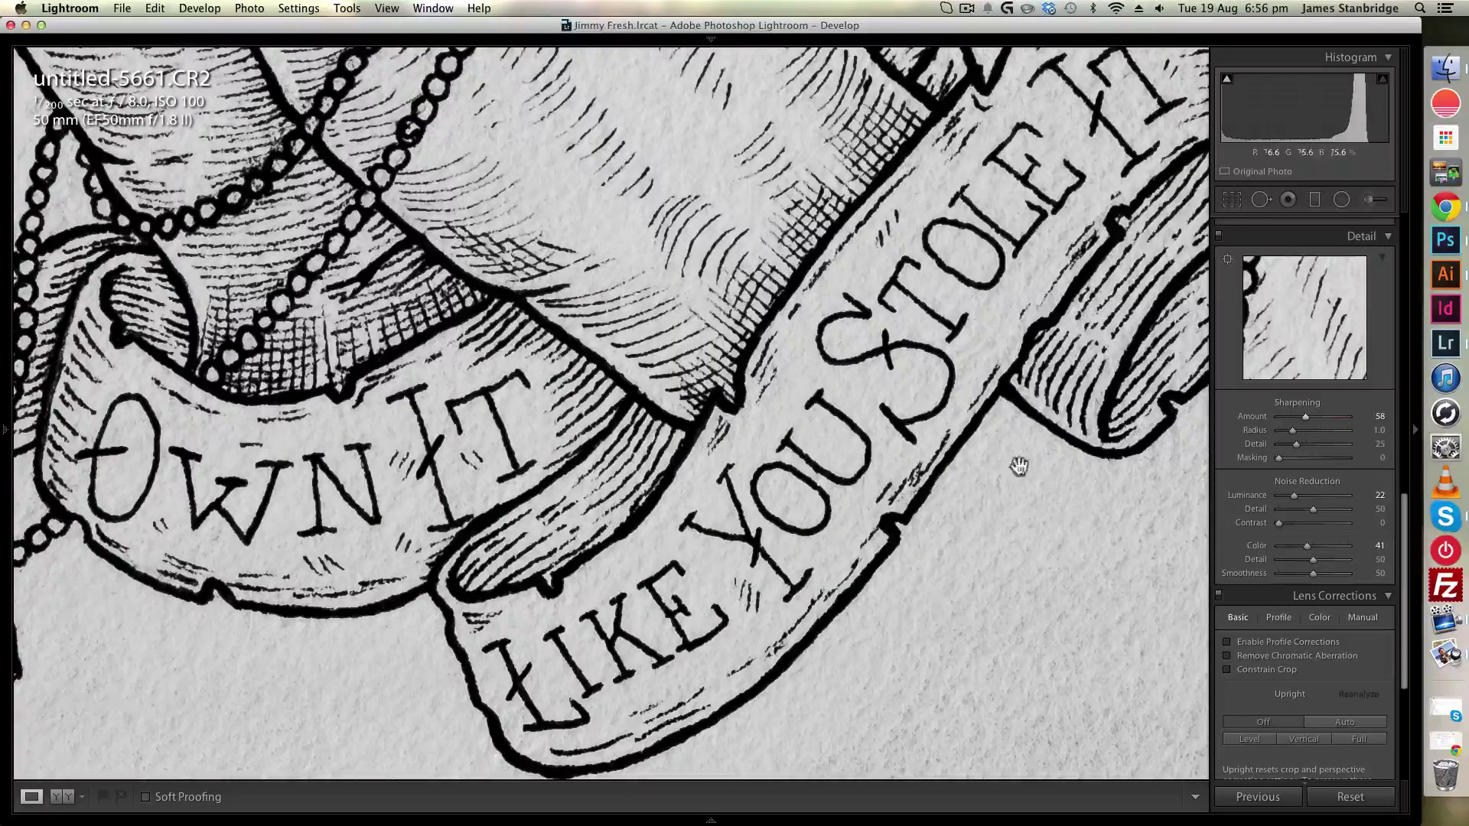
Zoom over the banner, hands and fingers to check sharpness, then return to the Library grid
left_click(1129, 500)
left_click(854, 515)
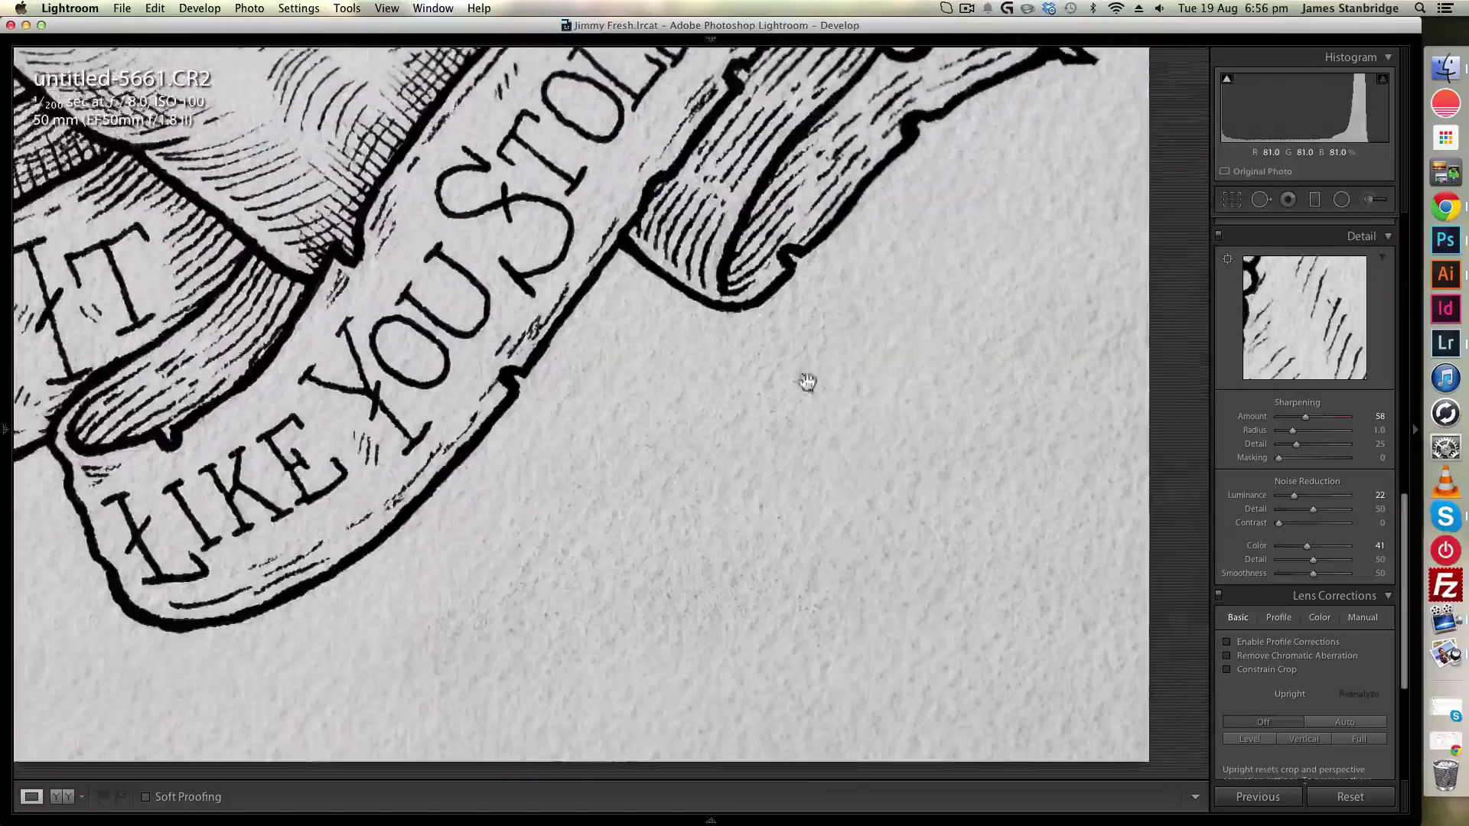
left_click(836, 348)
left_click(856, 416)
left_click_drag(833, 459, 918, 493)
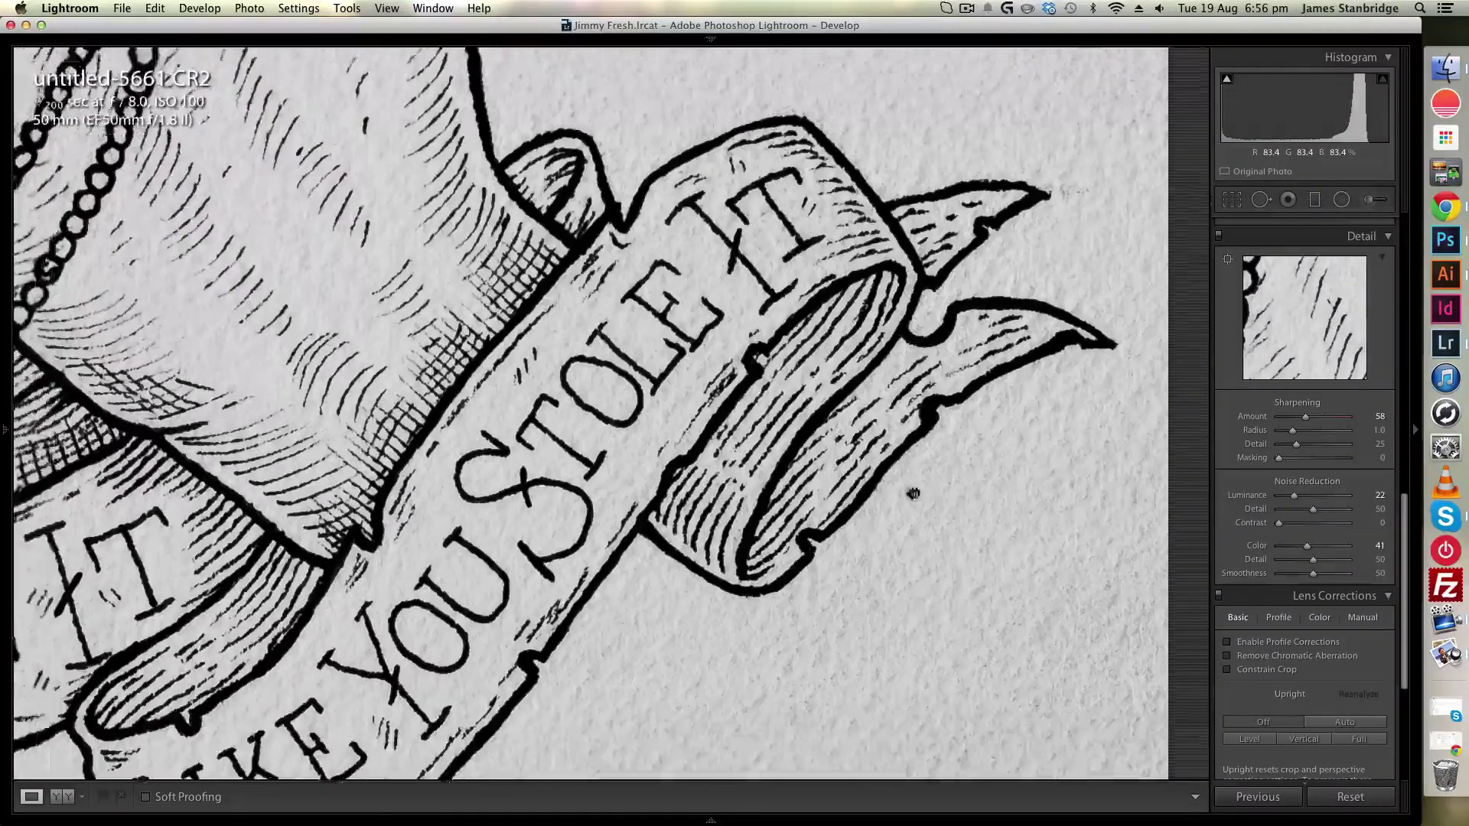
left_click(917, 493)
left_click(768, 404)
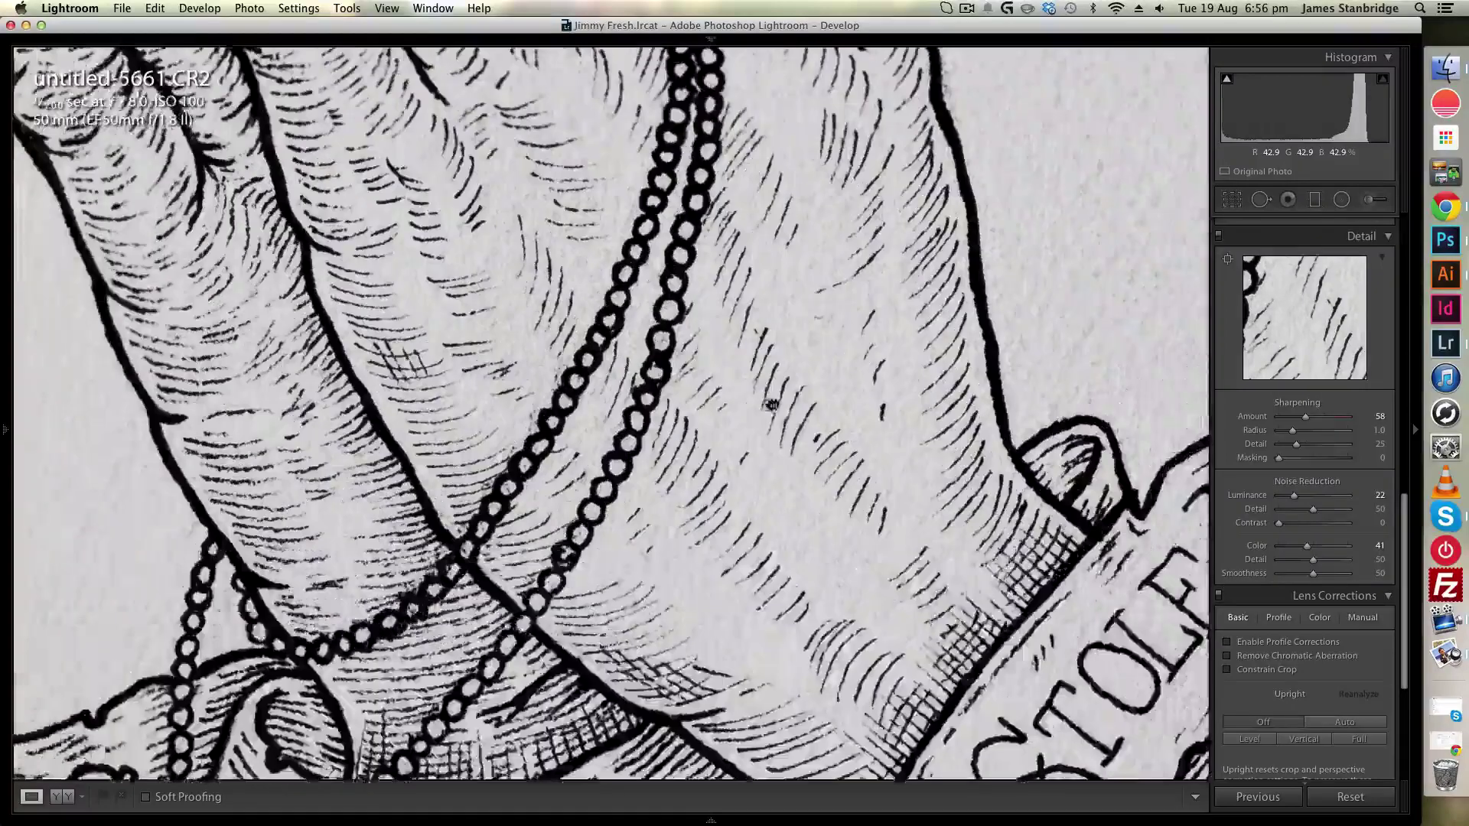
left_click(769, 404)
left_click(529, 277)
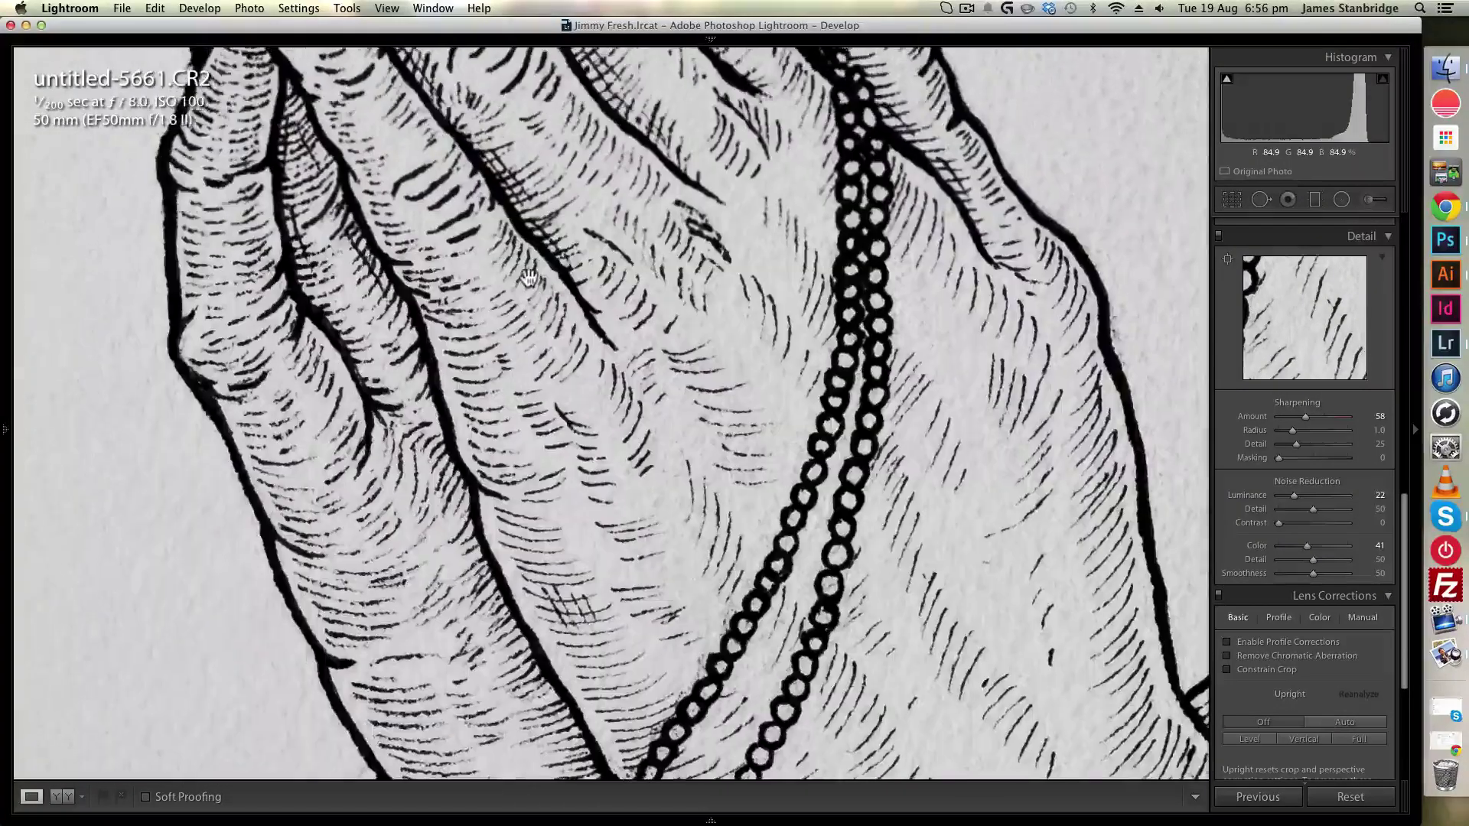
left_click(529, 277)
left_click(530, 278)
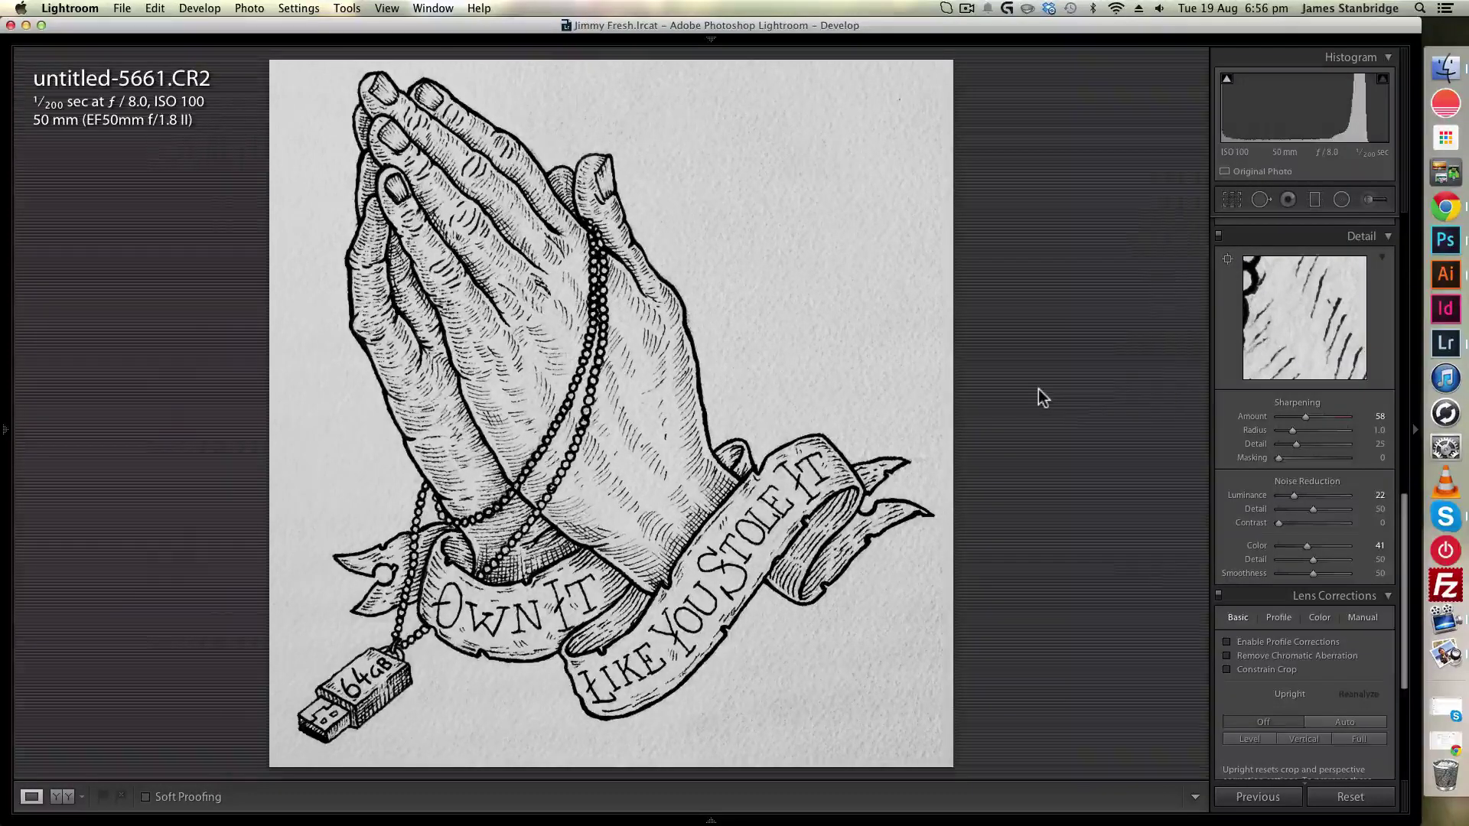
key("g")
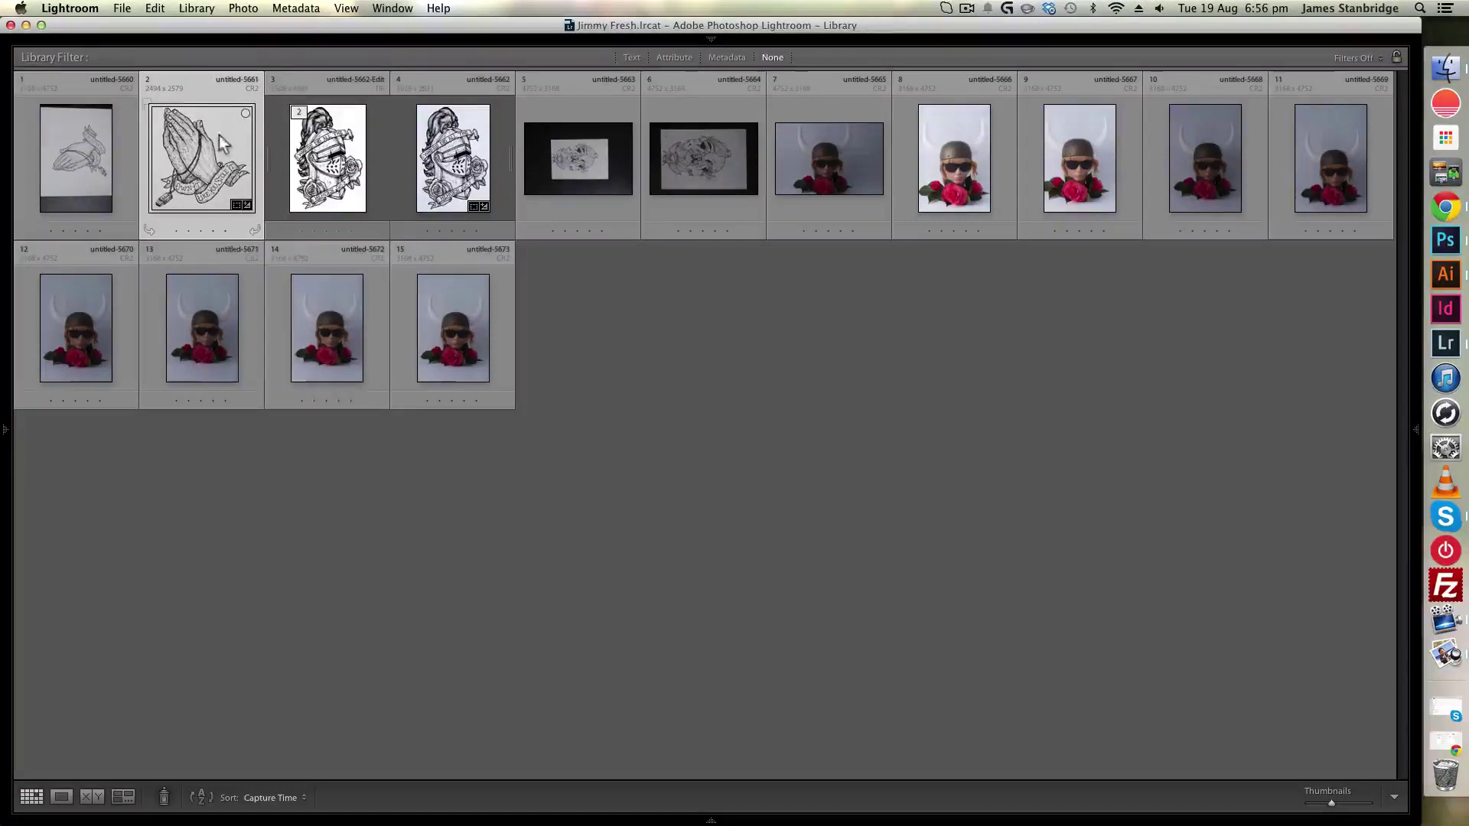
Send the praying-hands thumbnail to Edit in Adobe Photoshop CC 2014
right_click(219, 135)
mouse_move(280, 260)
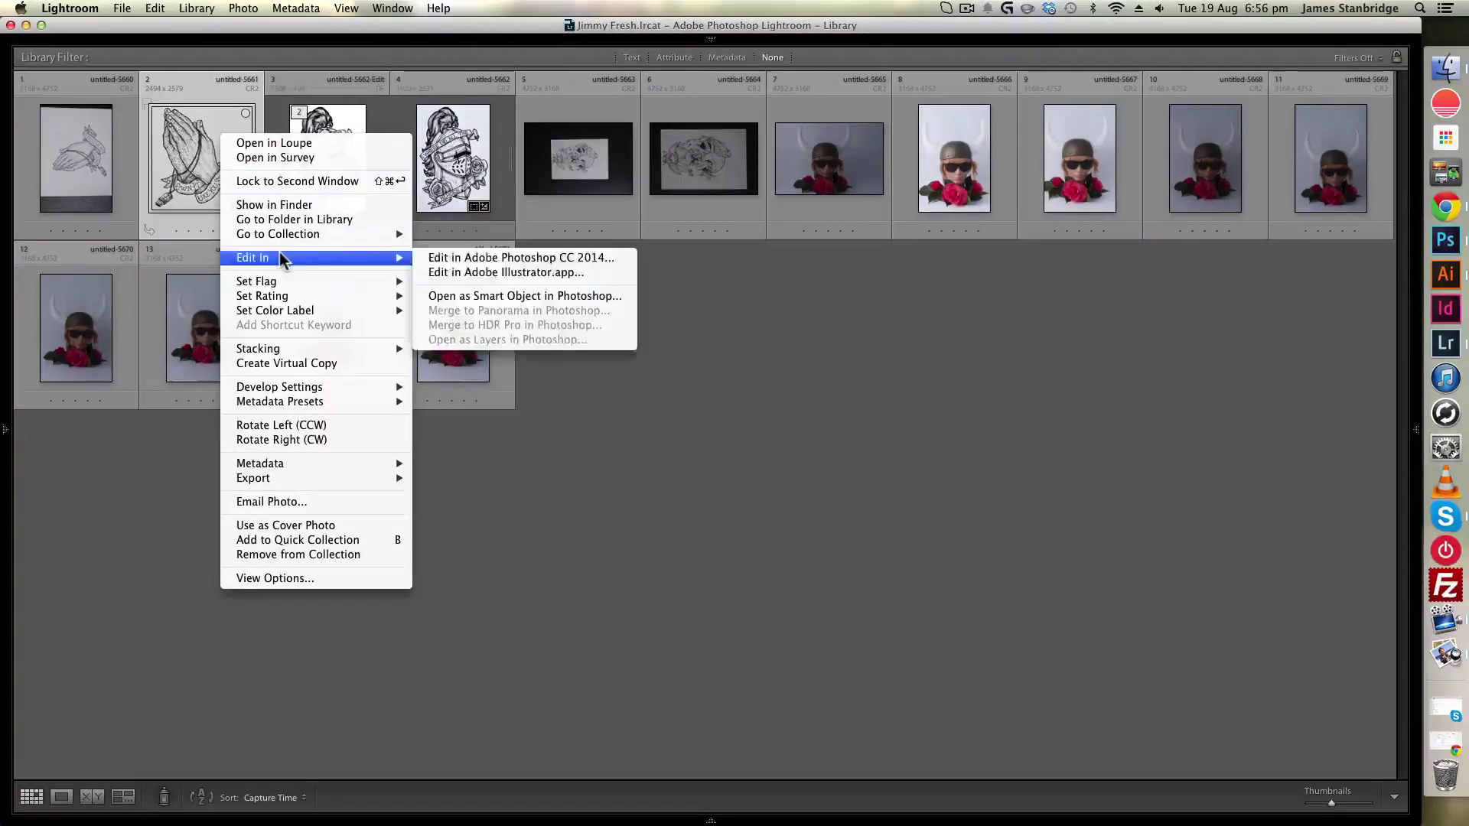
left_click(484, 260)
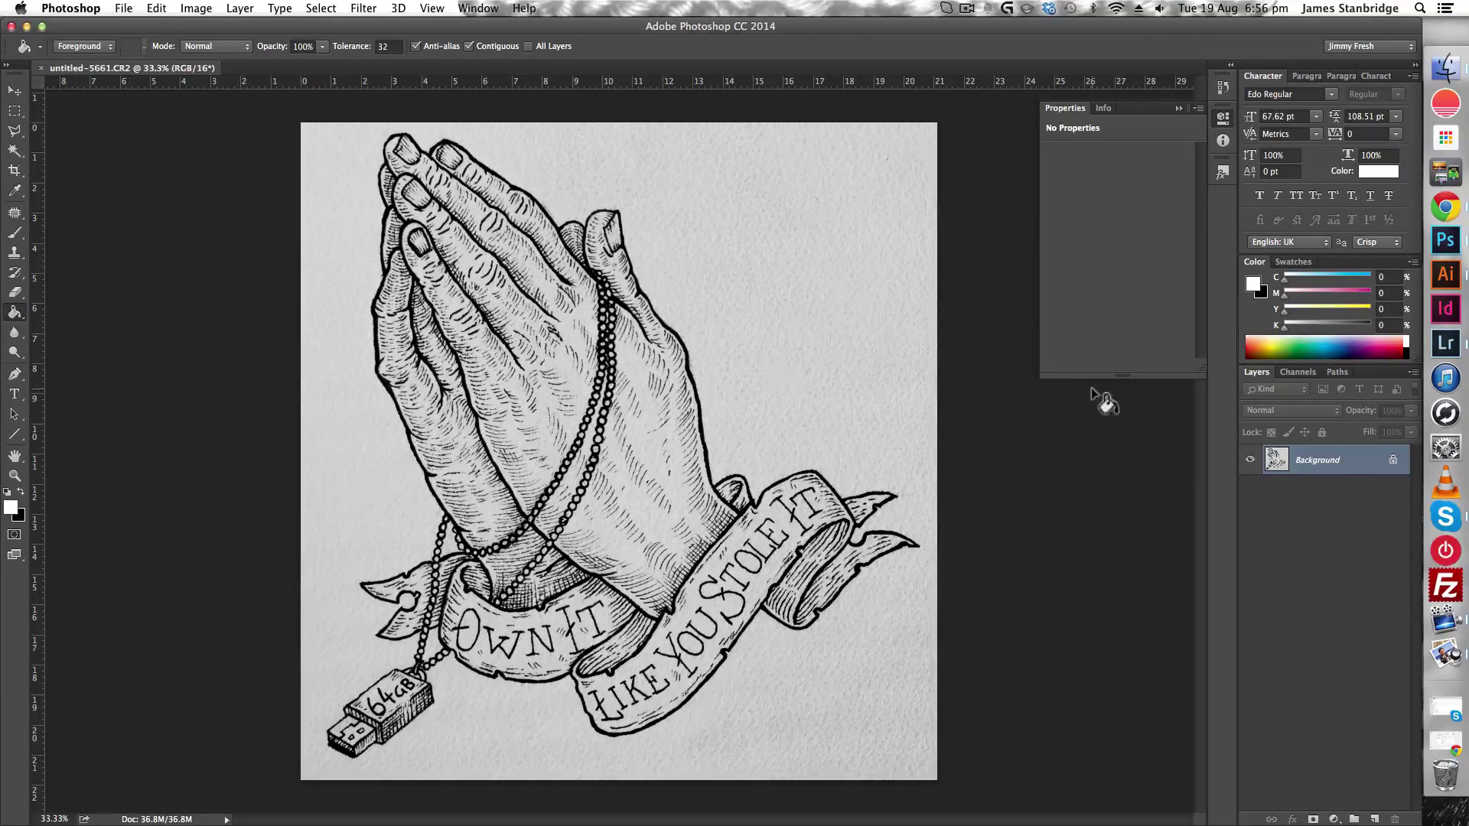
Add a Levels adjustment layer with the white point at 204 and black point at 20
left_click(1335, 819)
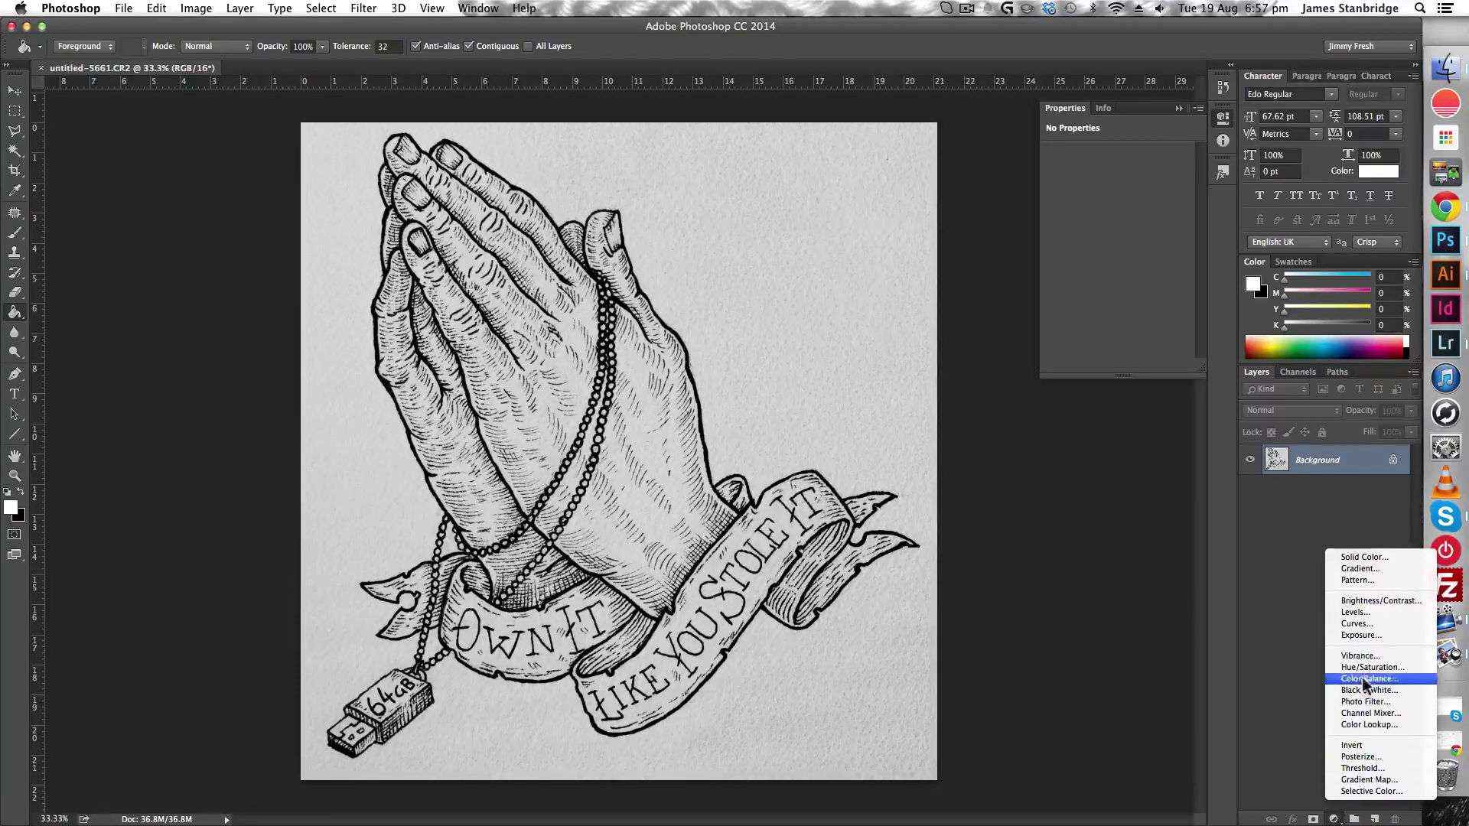
left_click(1351, 610)
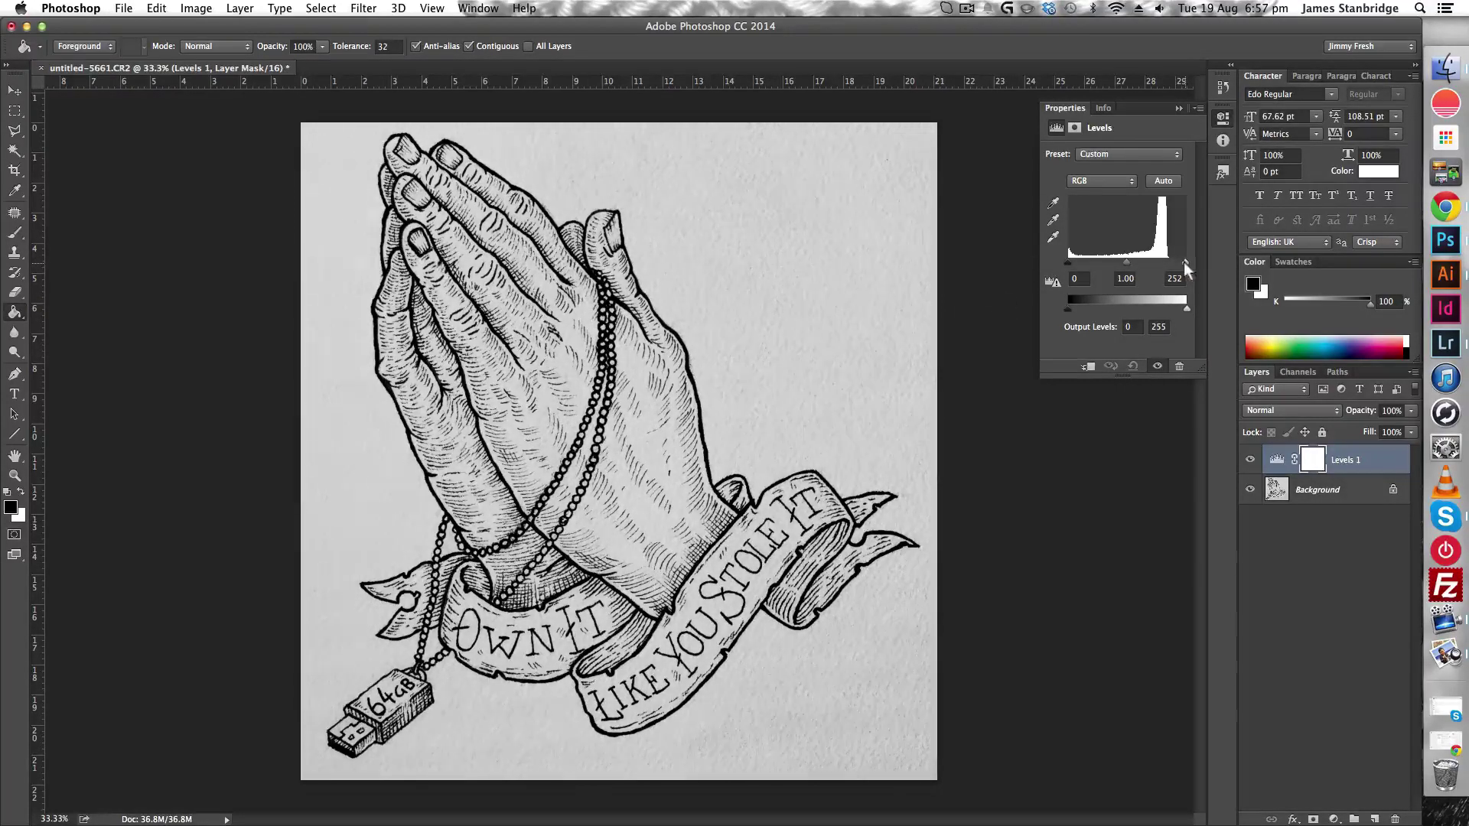
left_click_drag(1183, 262, 1164, 266)
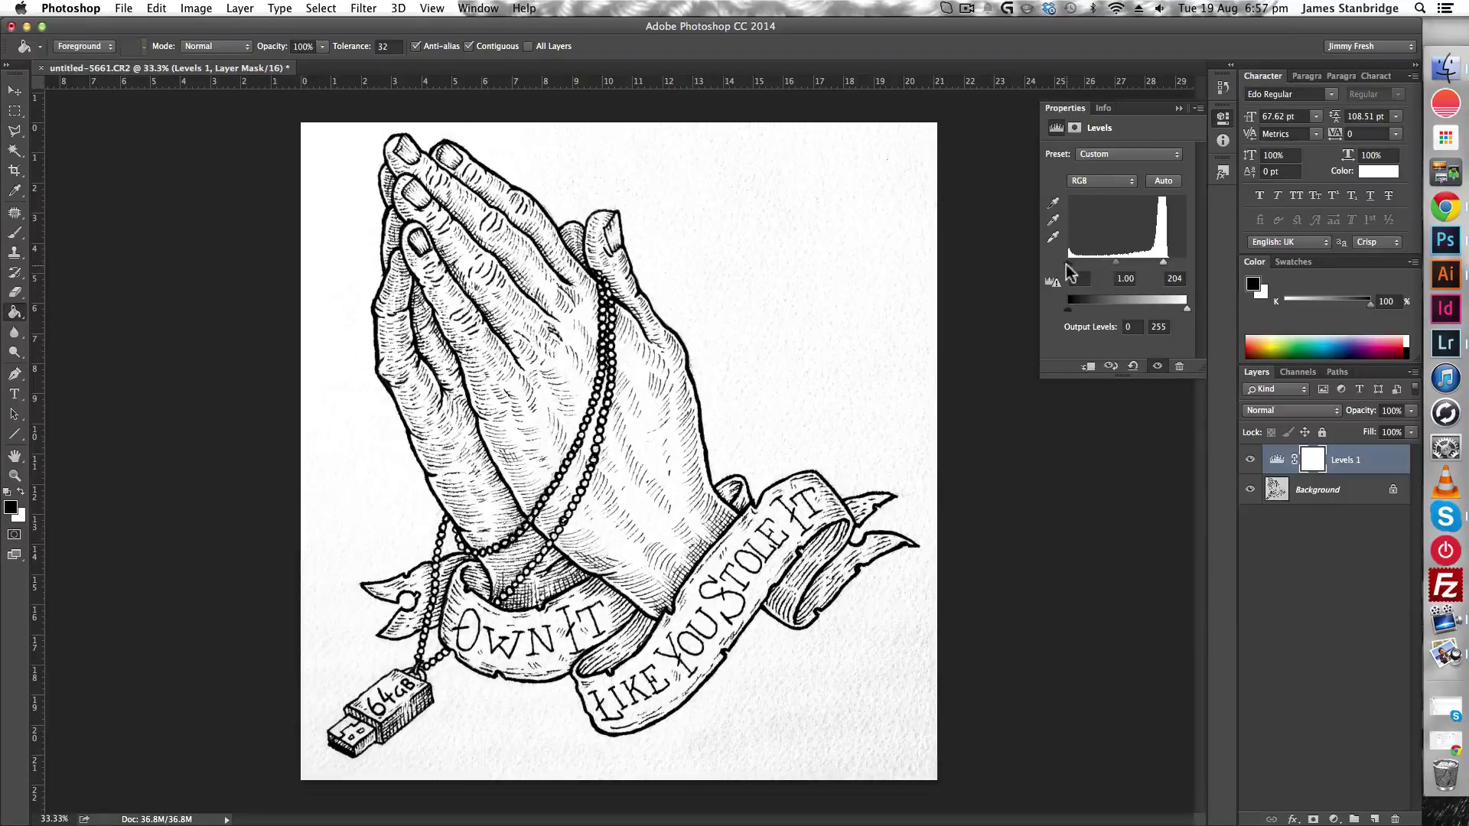
left_click_drag(1068, 264, 1076, 264)
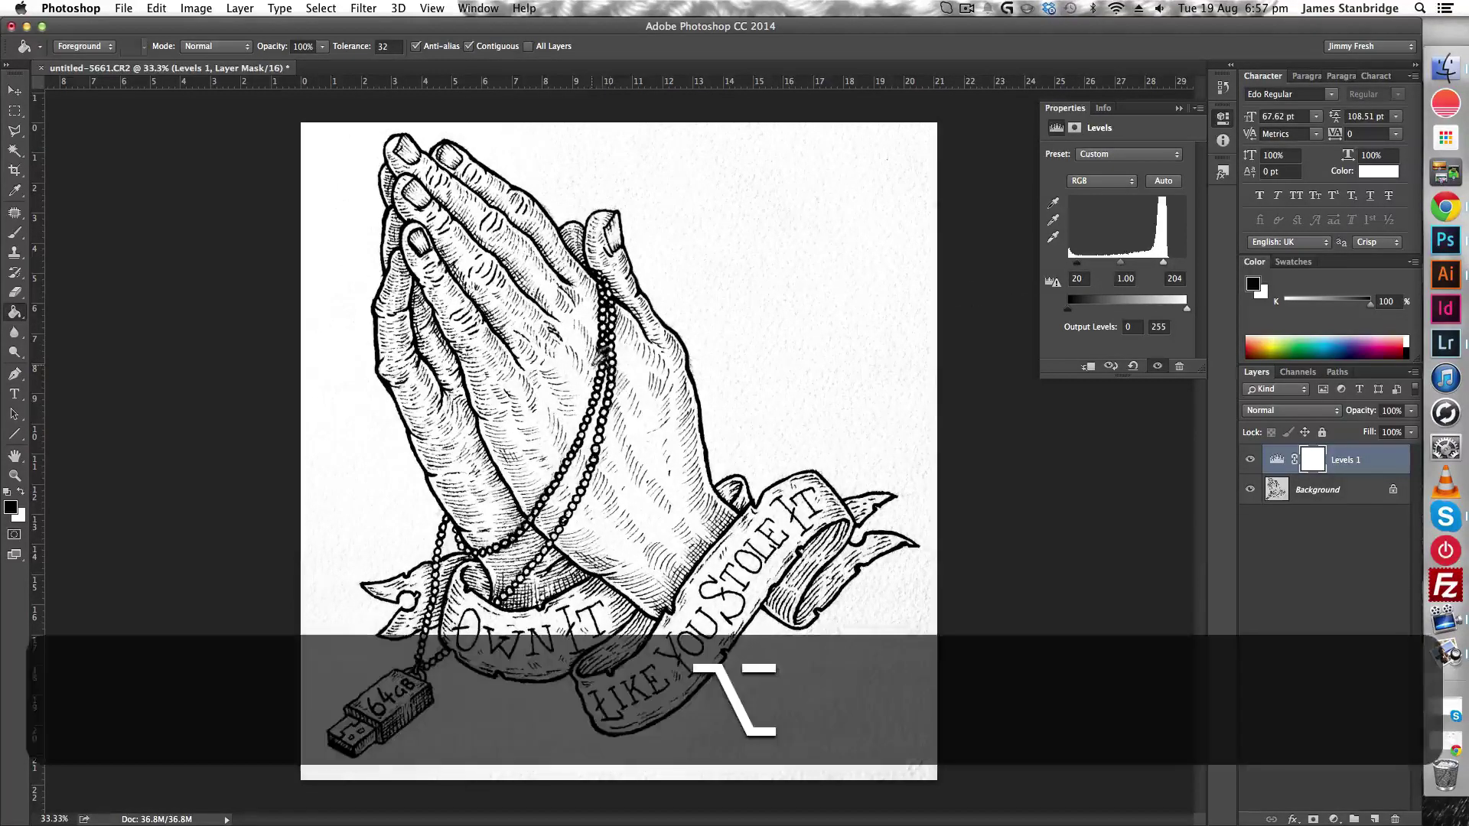
Zoom in to inspect the drawing's detail and adjust the Levels midtone gamma to 1.51
scroll(600, 360, "up", 10, "alt")
scroll(600, 366, "down", 5, "alt")
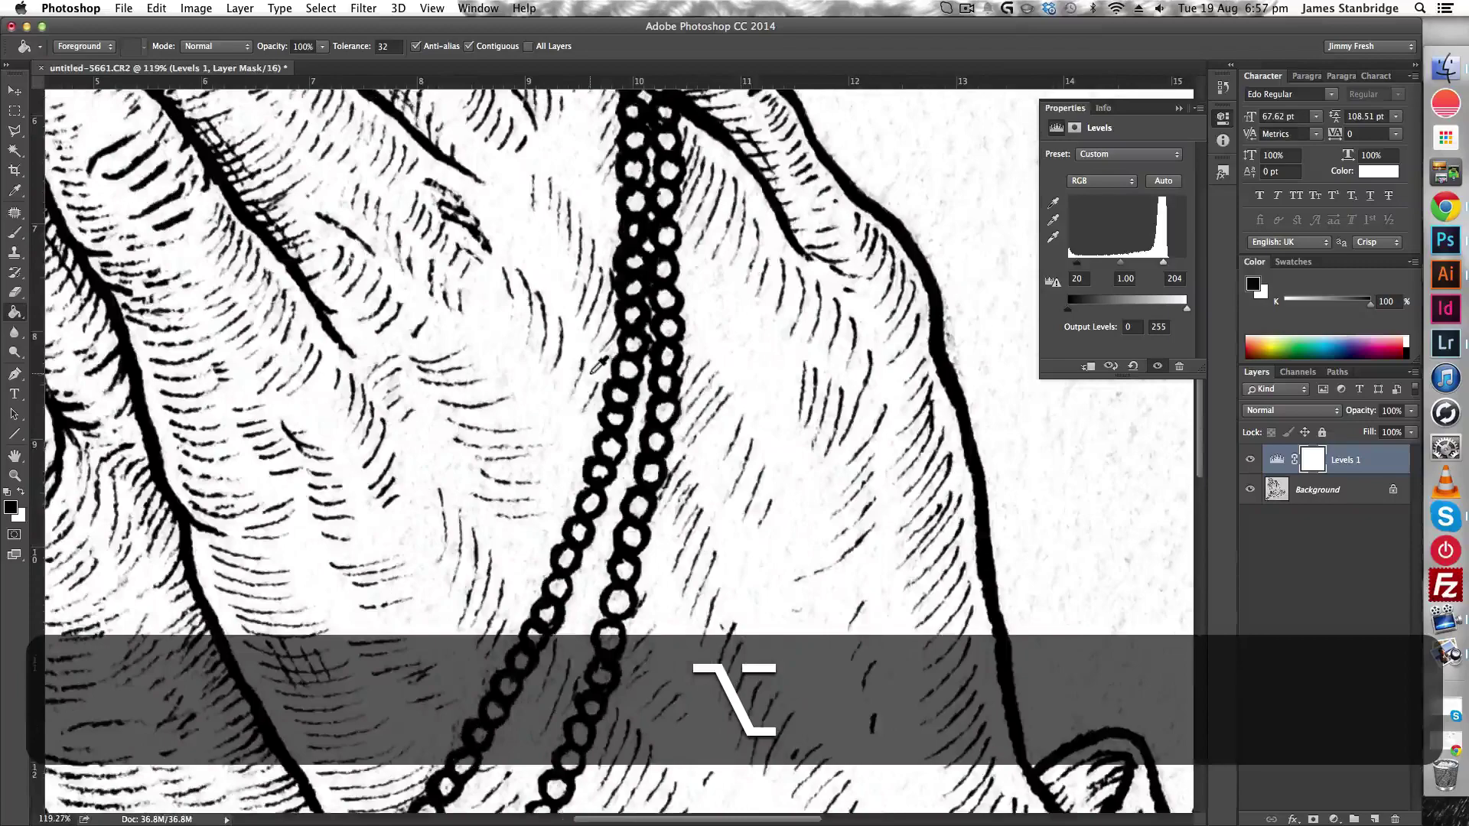
scroll(600, 365, "down", 4, "alt")
scroll(600, 366, "up", 3, "alt")
scroll(599, 366, "down", 2, "alt")
scroll(608, 394, "up", 1, "alt")
scroll(727, 387, "down", 1)
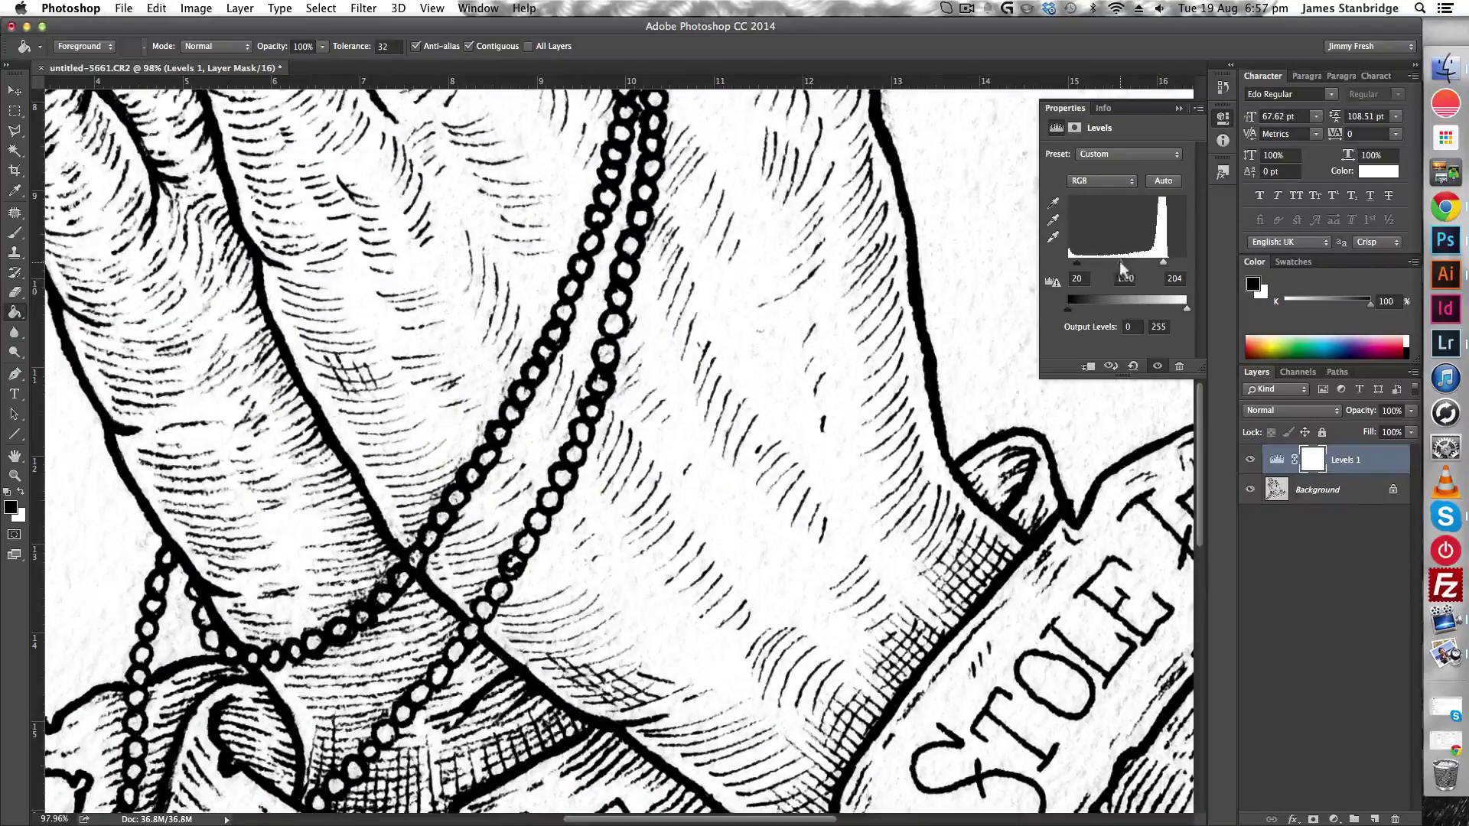
mouse_move(1120, 264)
left_mouse_down()
mouse_move(1161, 263)
mouse_move(1091, 265)
mouse_move(1111, 272)
left_mouse_up()
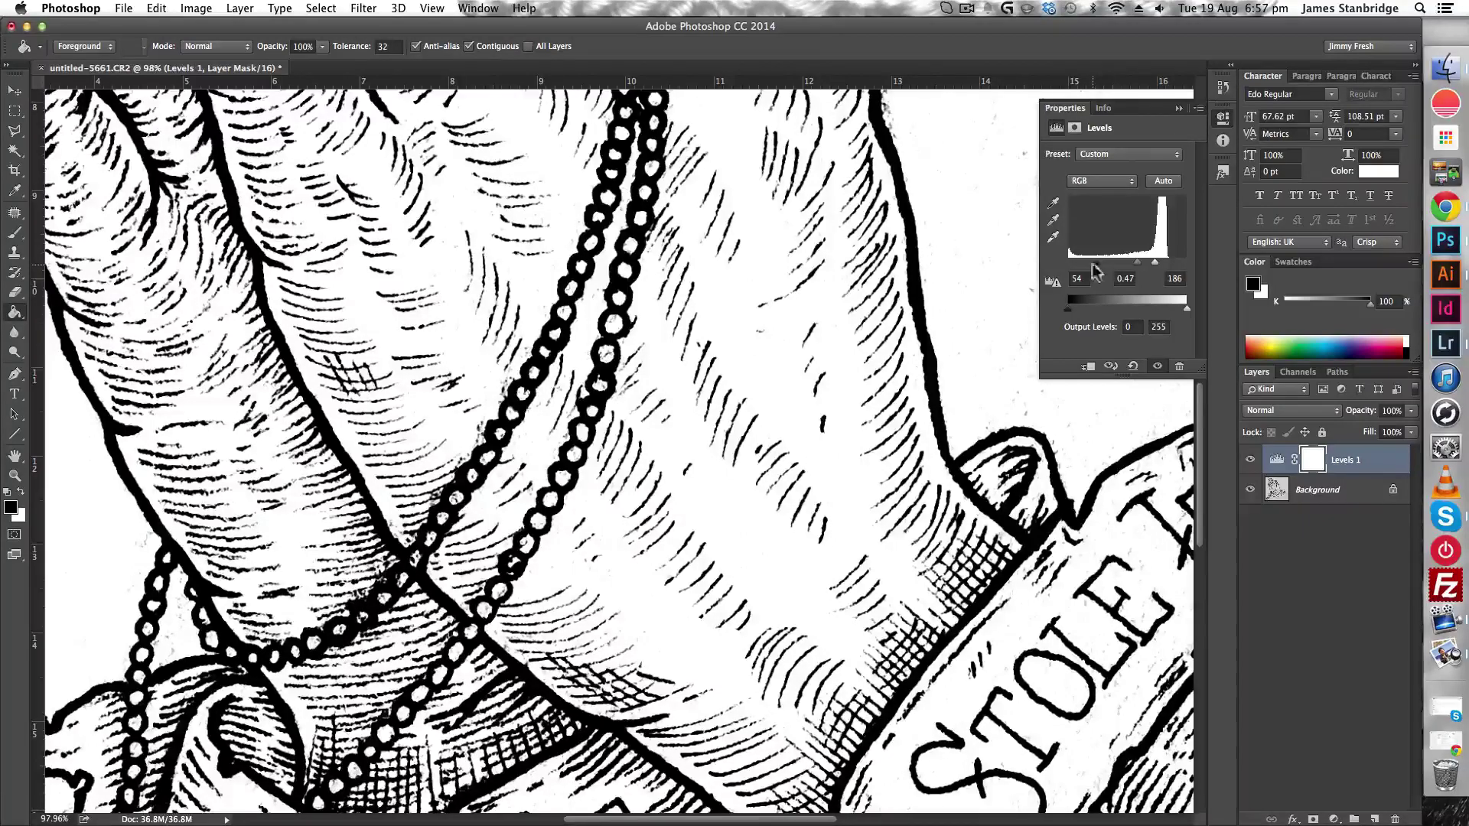
Zoom back out until the whole praying-hands image shows at about 35%
scroll(639, 587, "down", 10)
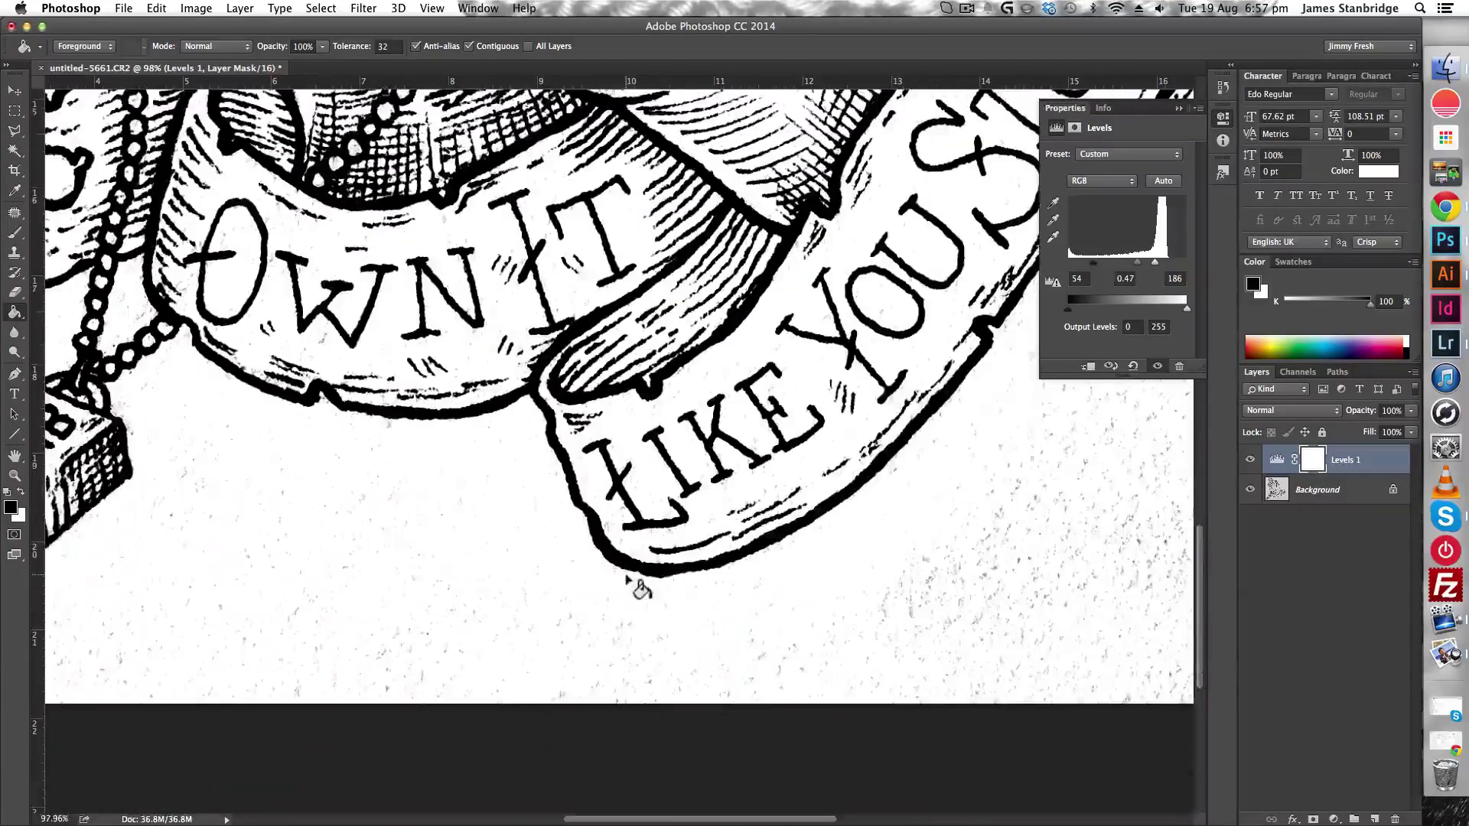
scroll(640, 588, "down", 6, "alt")
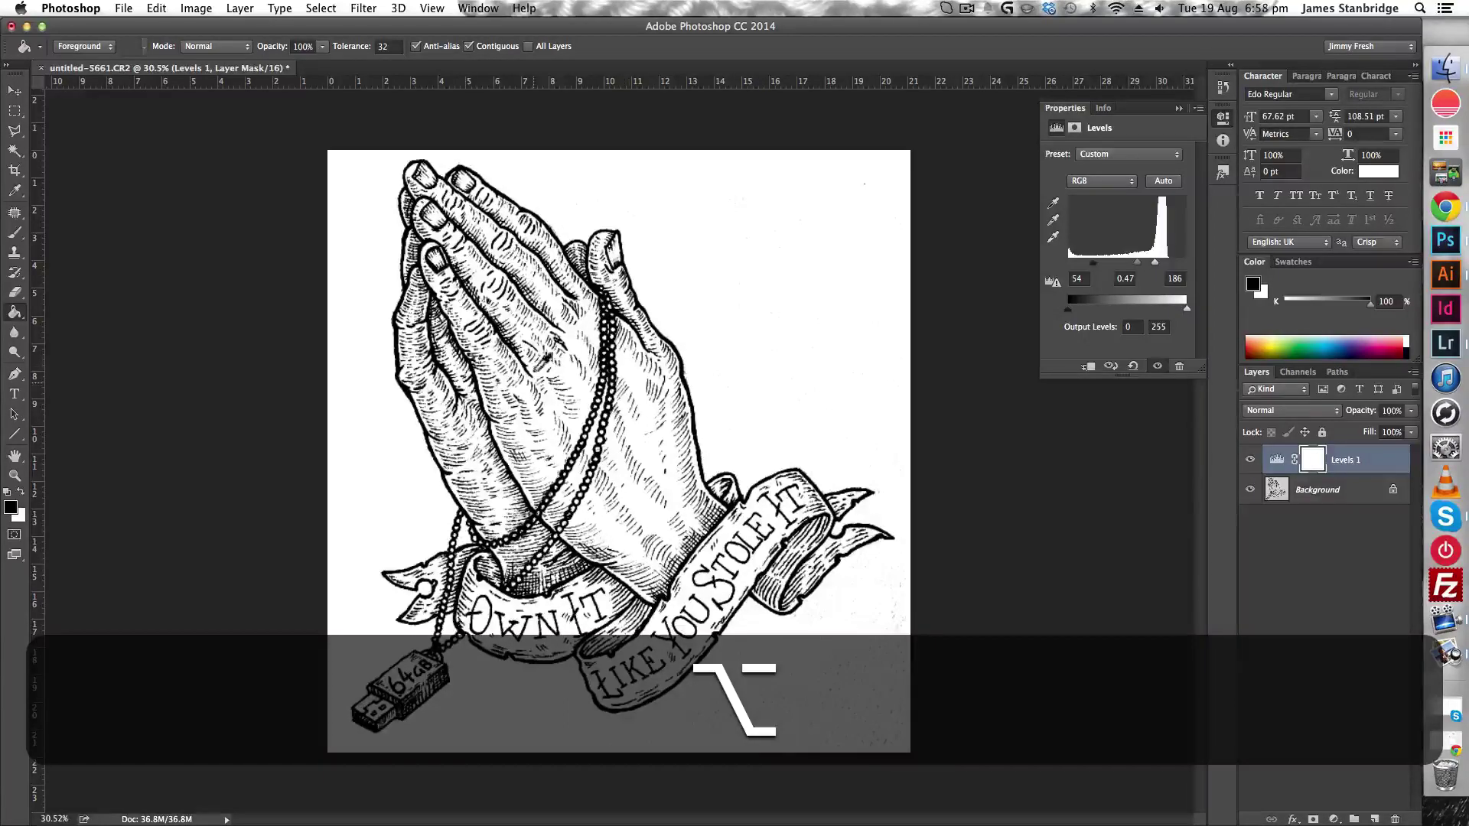
scroll(429, 232, "up", 5)
scroll(402, 183, "down", 2, "alt")
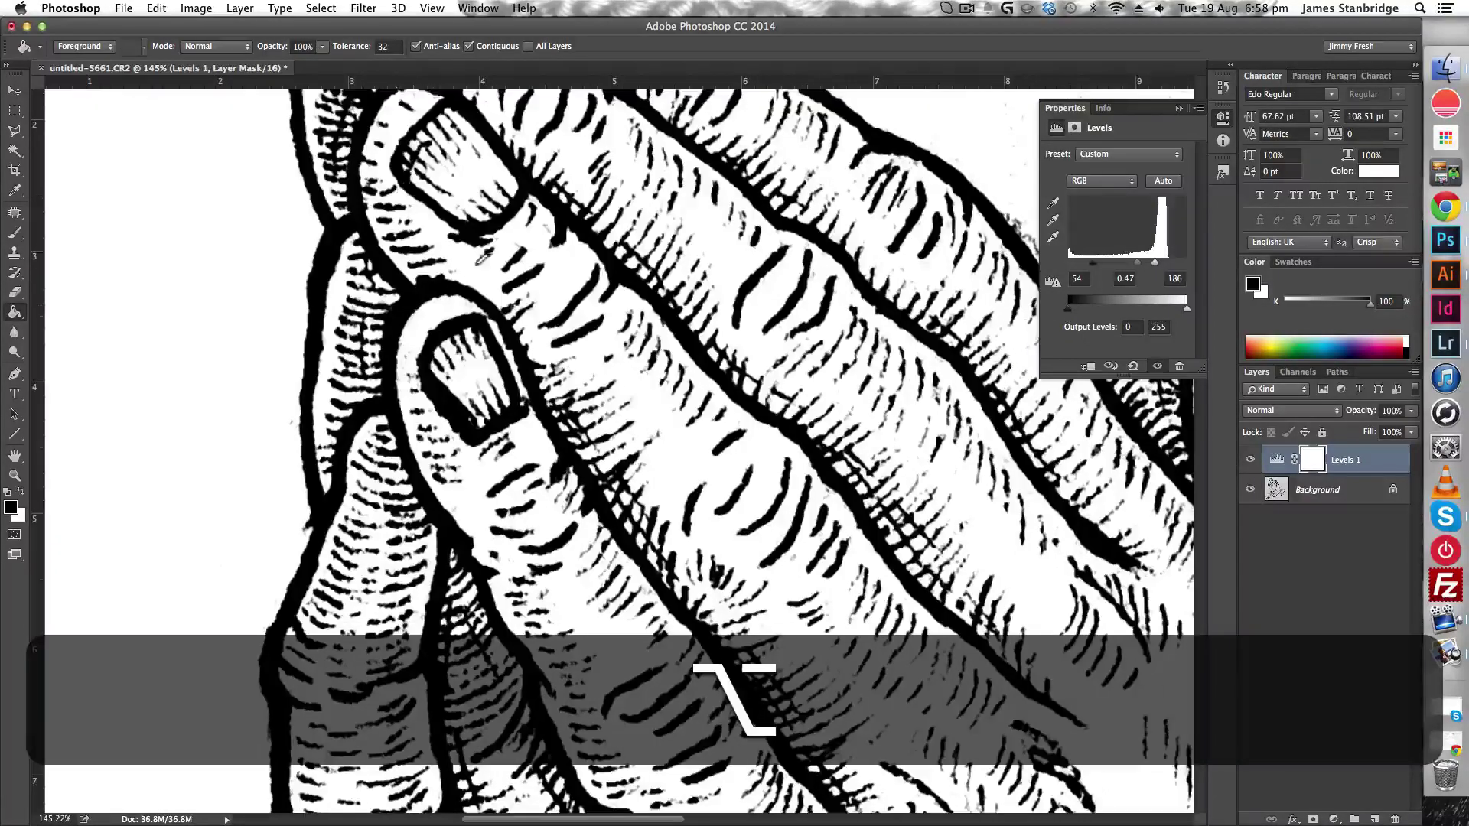
scroll(548, 302, "down", 4, "alt")
scroll(637, 353, "up", 1)
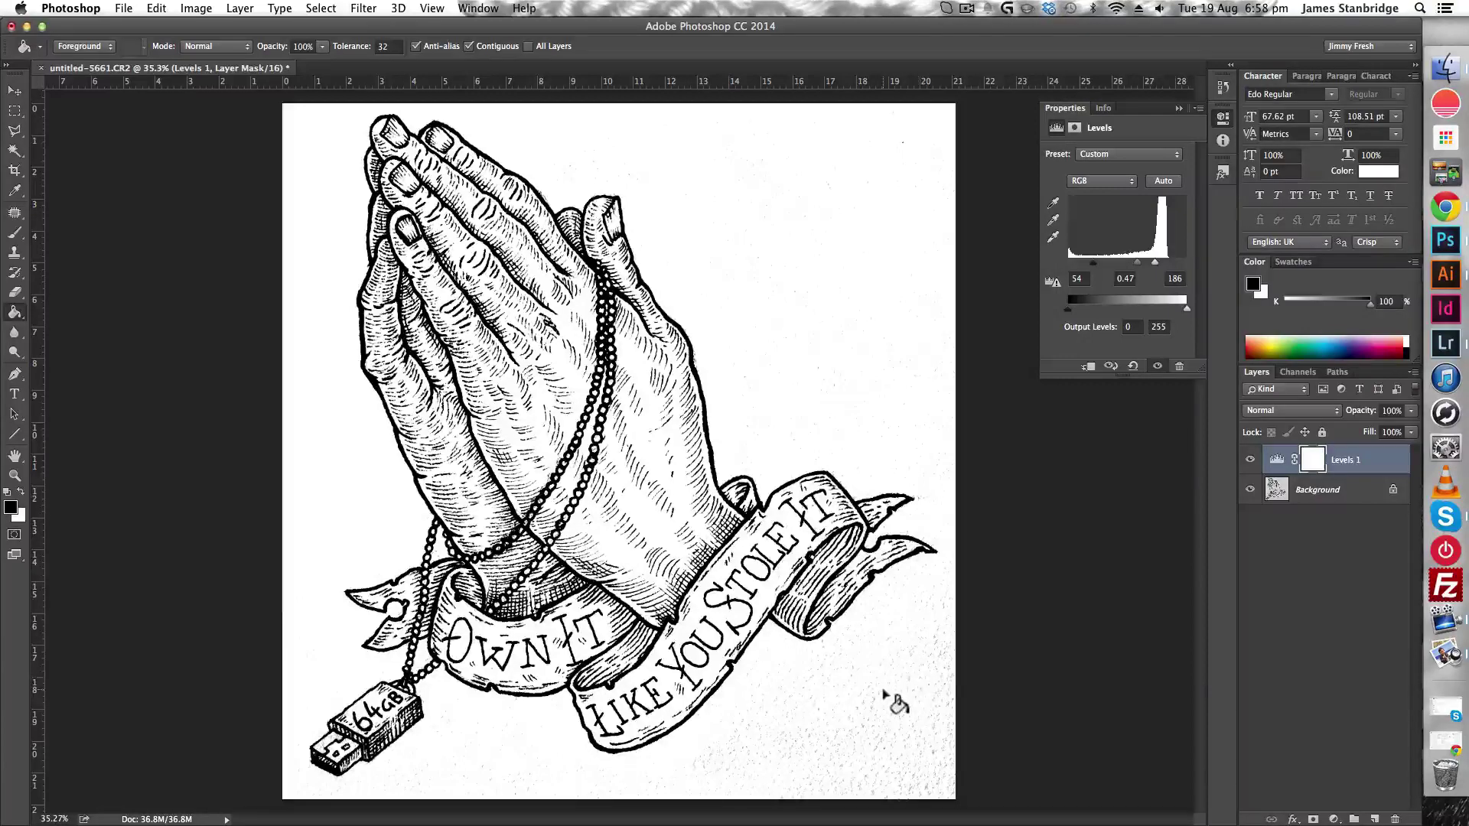
Select the white background with the Magic Wand, adding the speckled patches near the bottom
key("w")
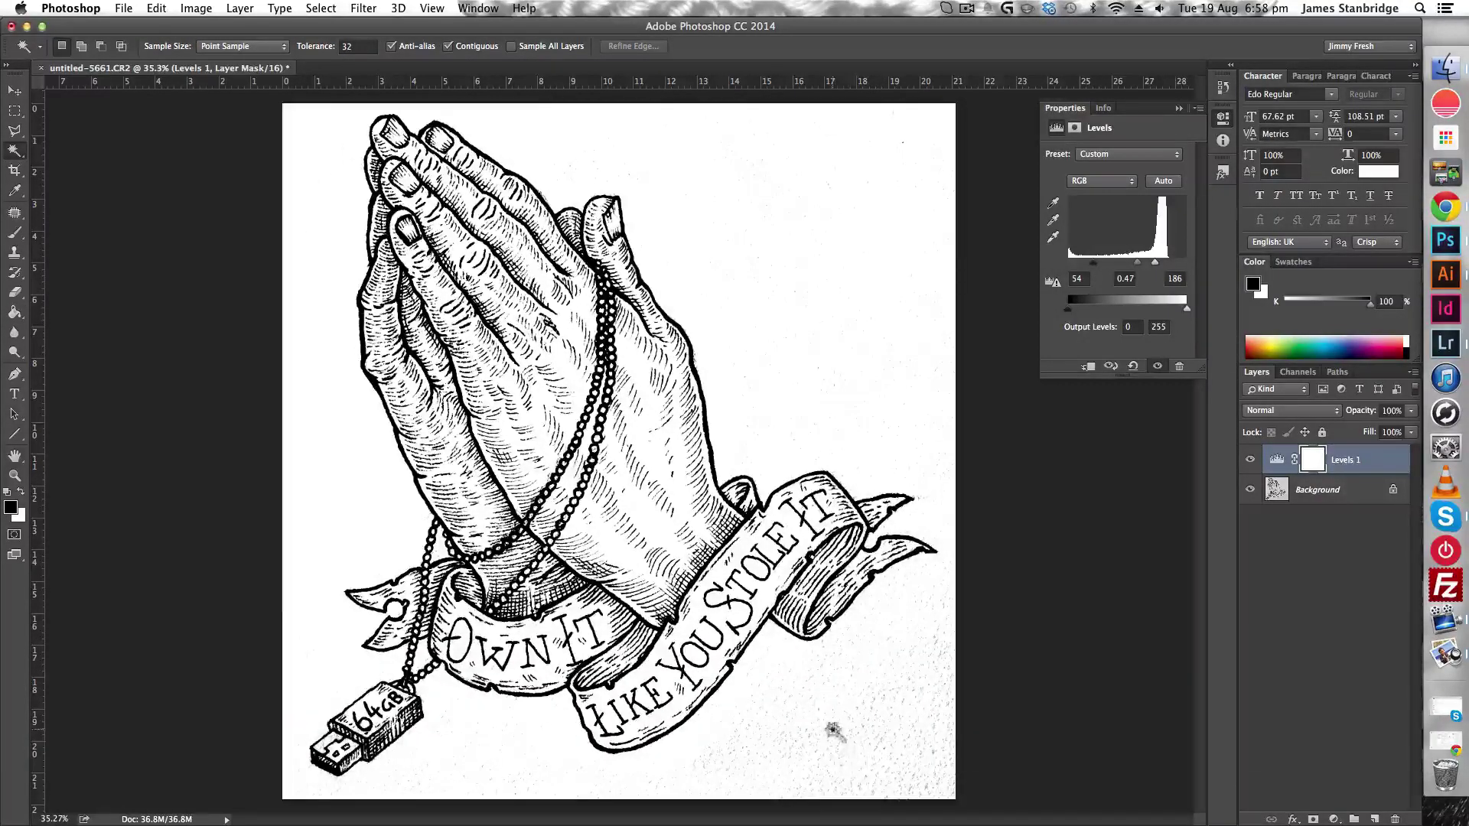
key("shift")
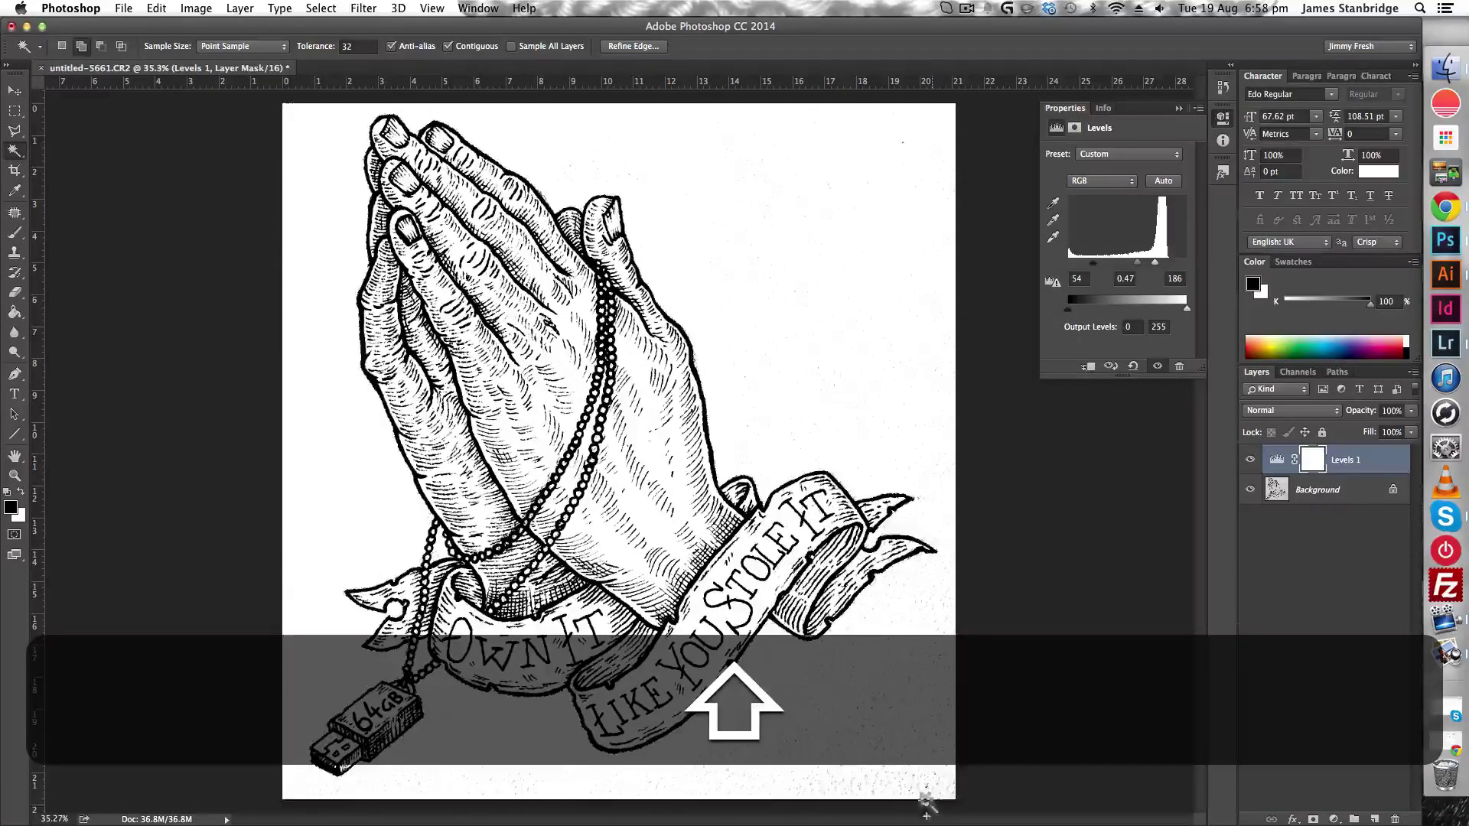
left_click(927, 702, "shift")
left_click(765, 761, "shift")
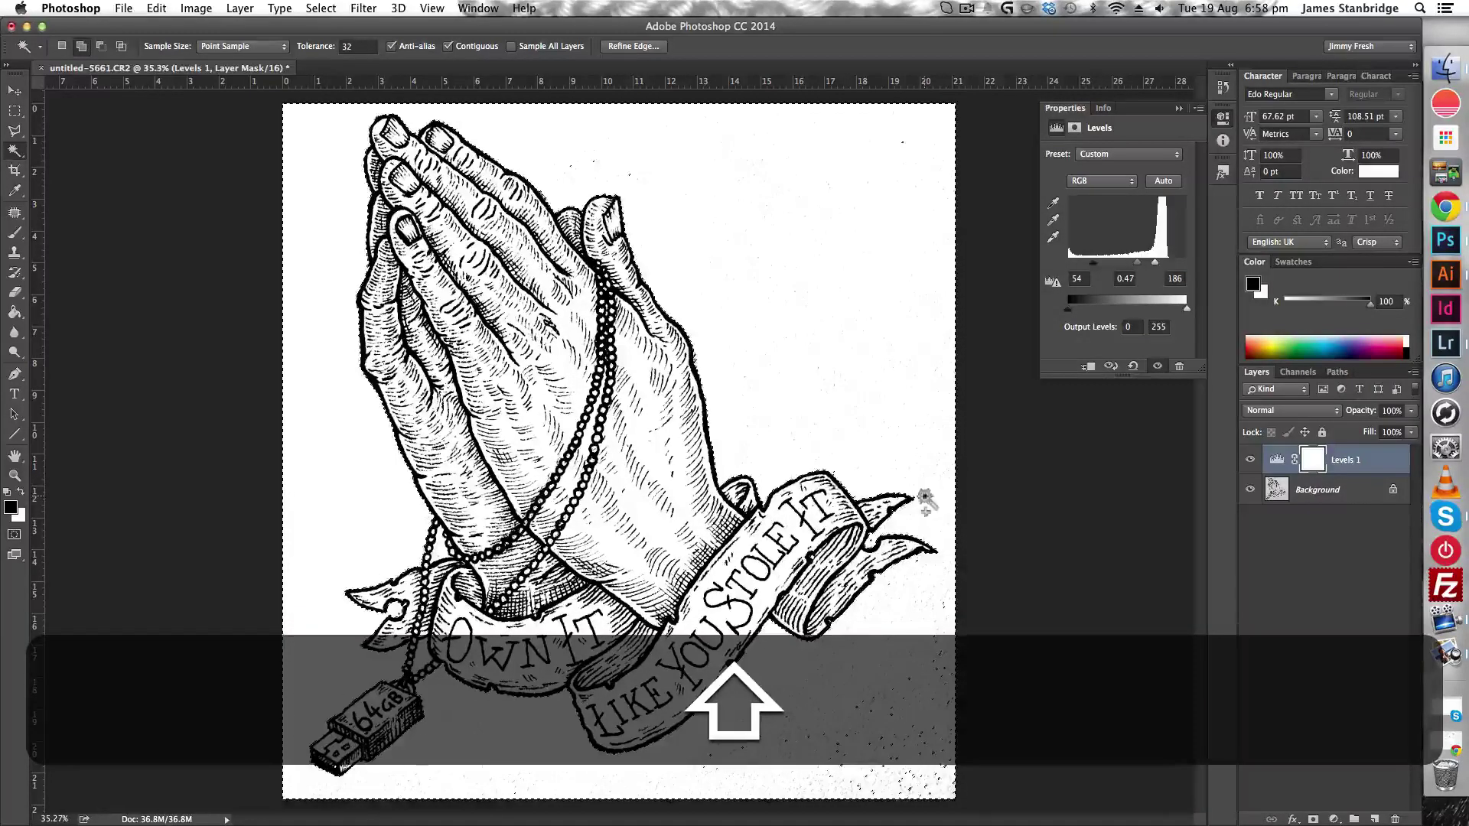
Add the speckled lower-right corner and a top speck patch to the selection using the Polygonal Lasso
left_click(17, 134)
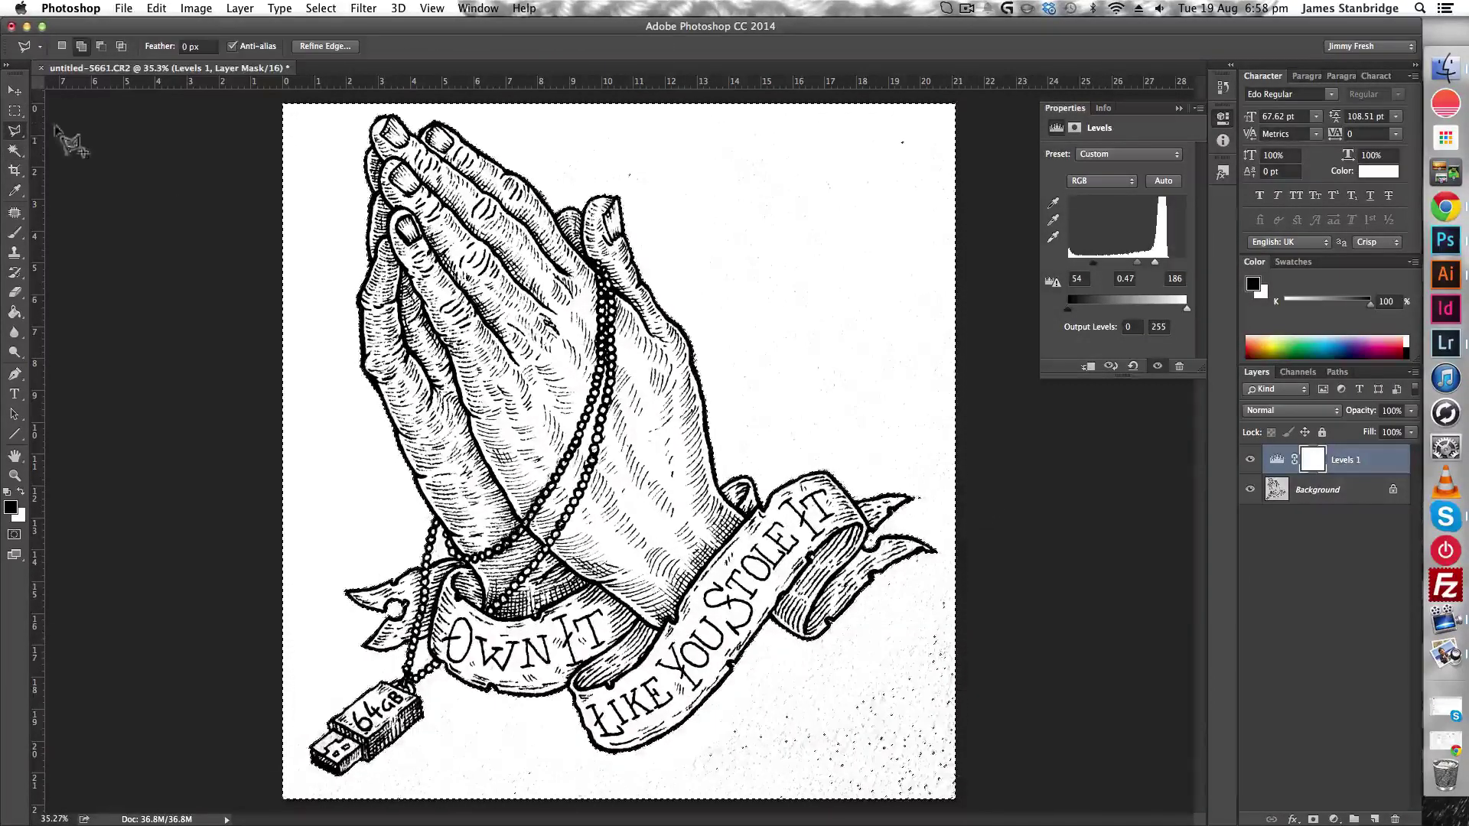
left_click(81, 46)
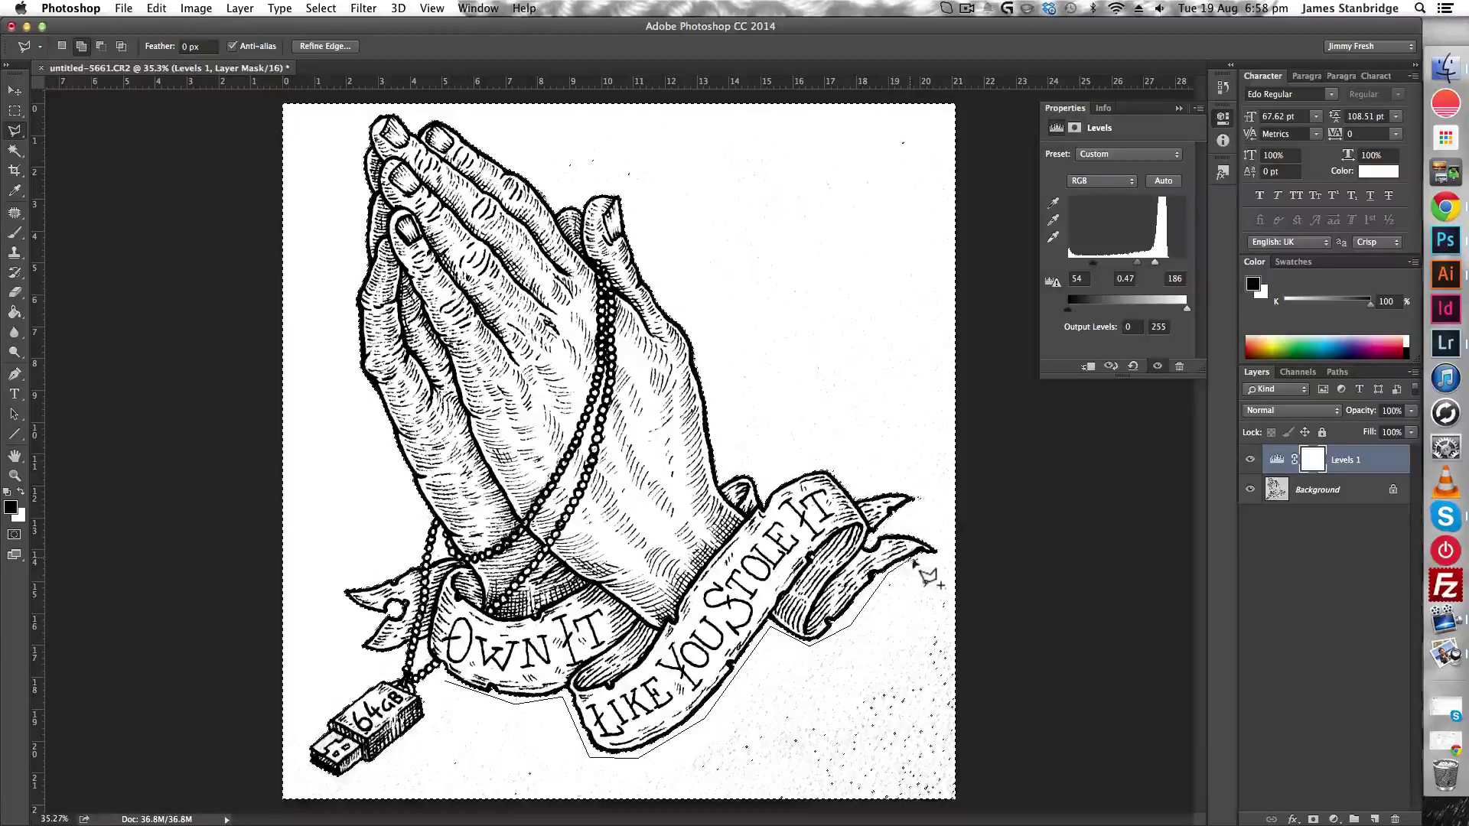
left_click(1059, 557)
left_click(1054, 812)
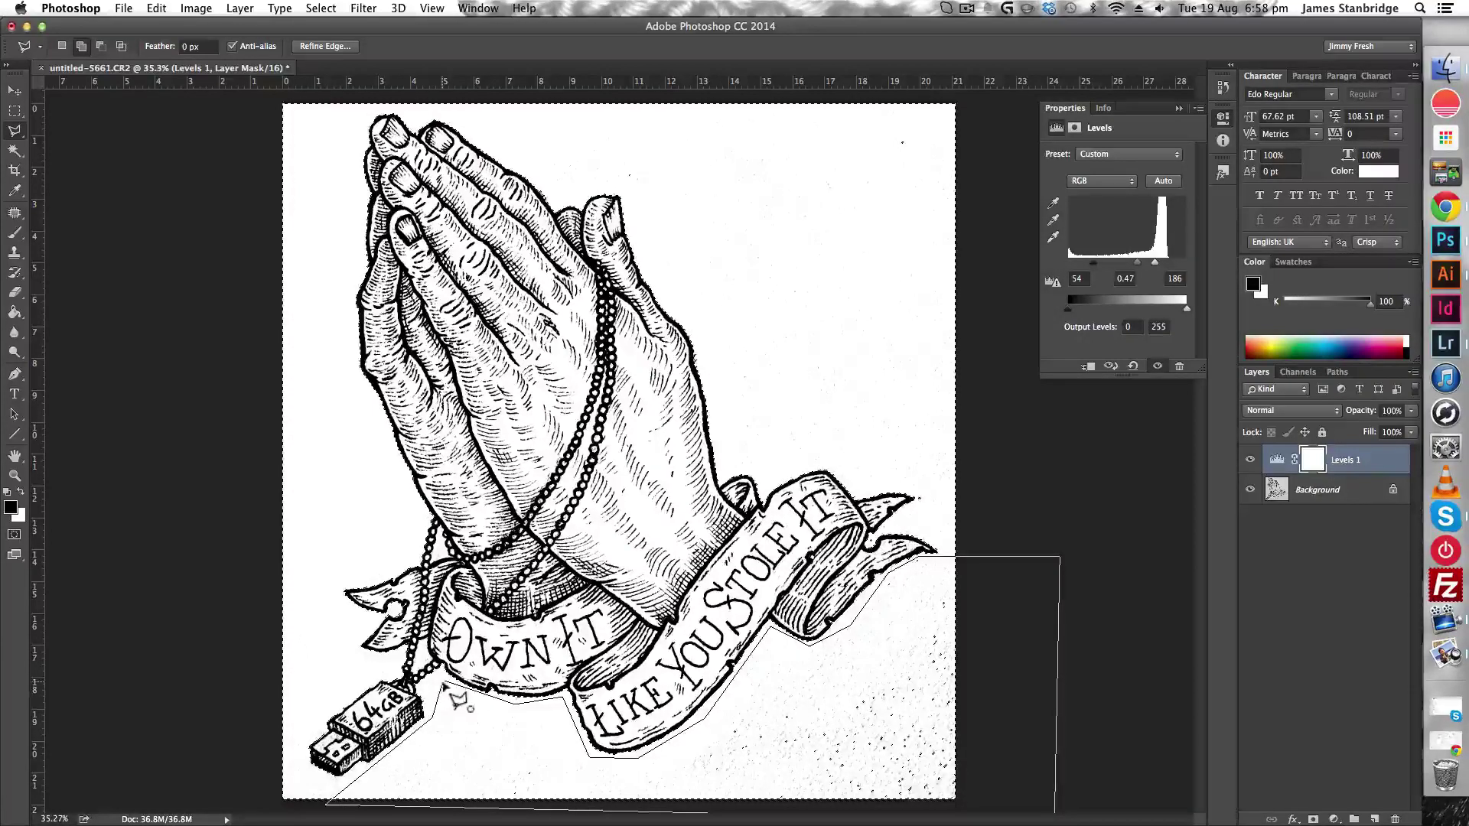
left_click(485, 700)
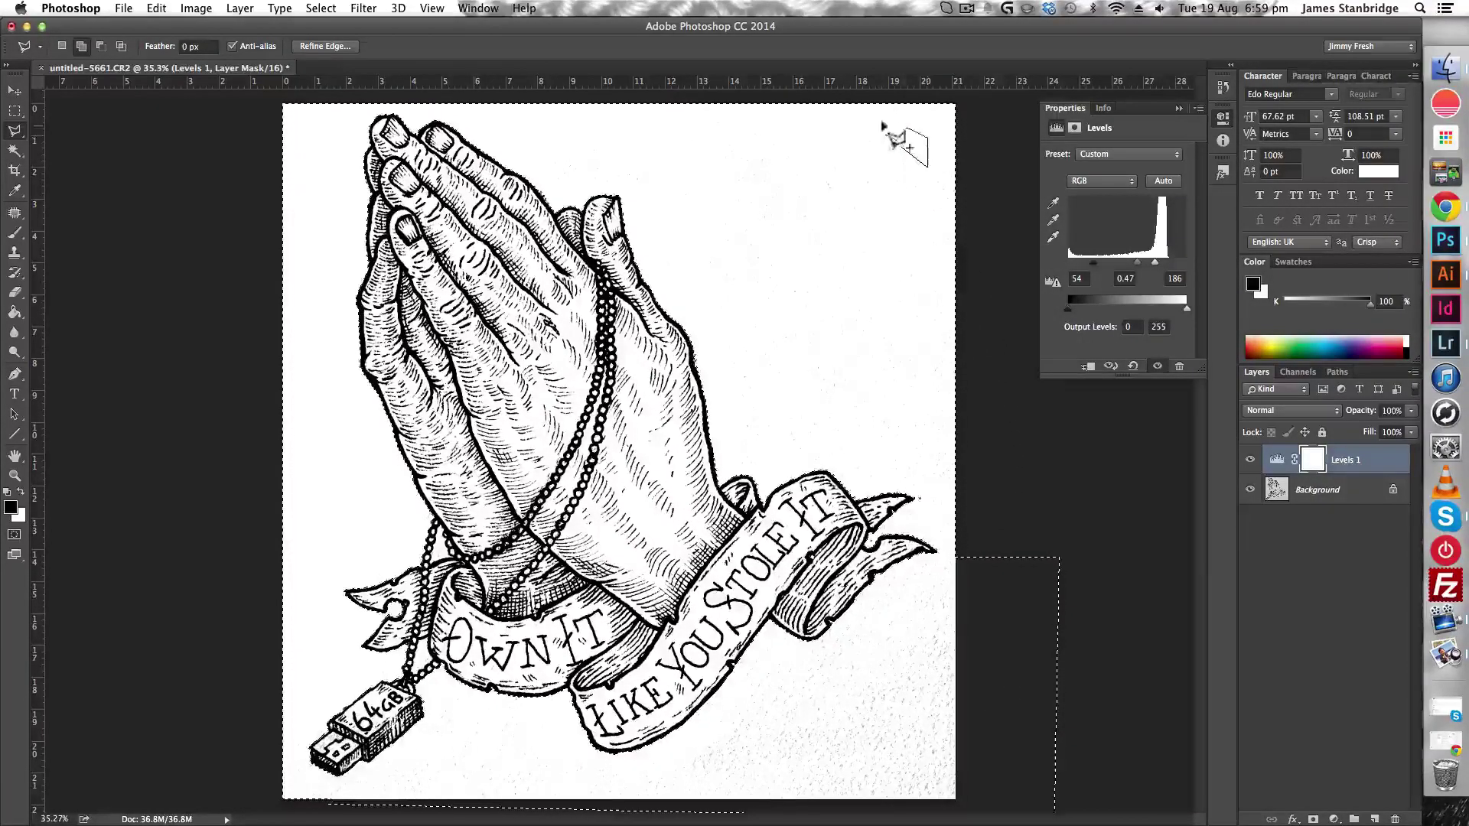
left_click(545, 140)
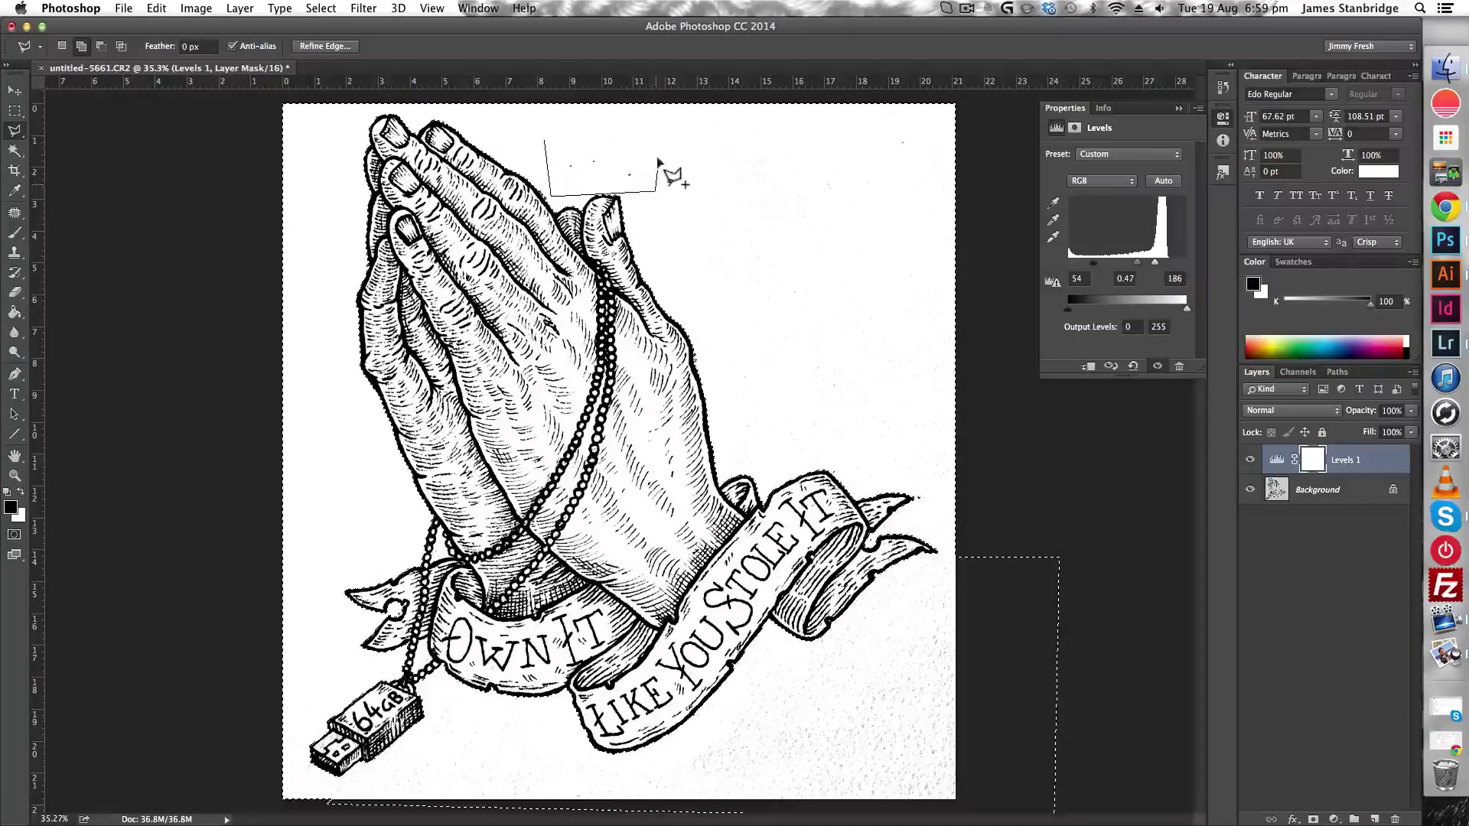
left_click(546, 142)
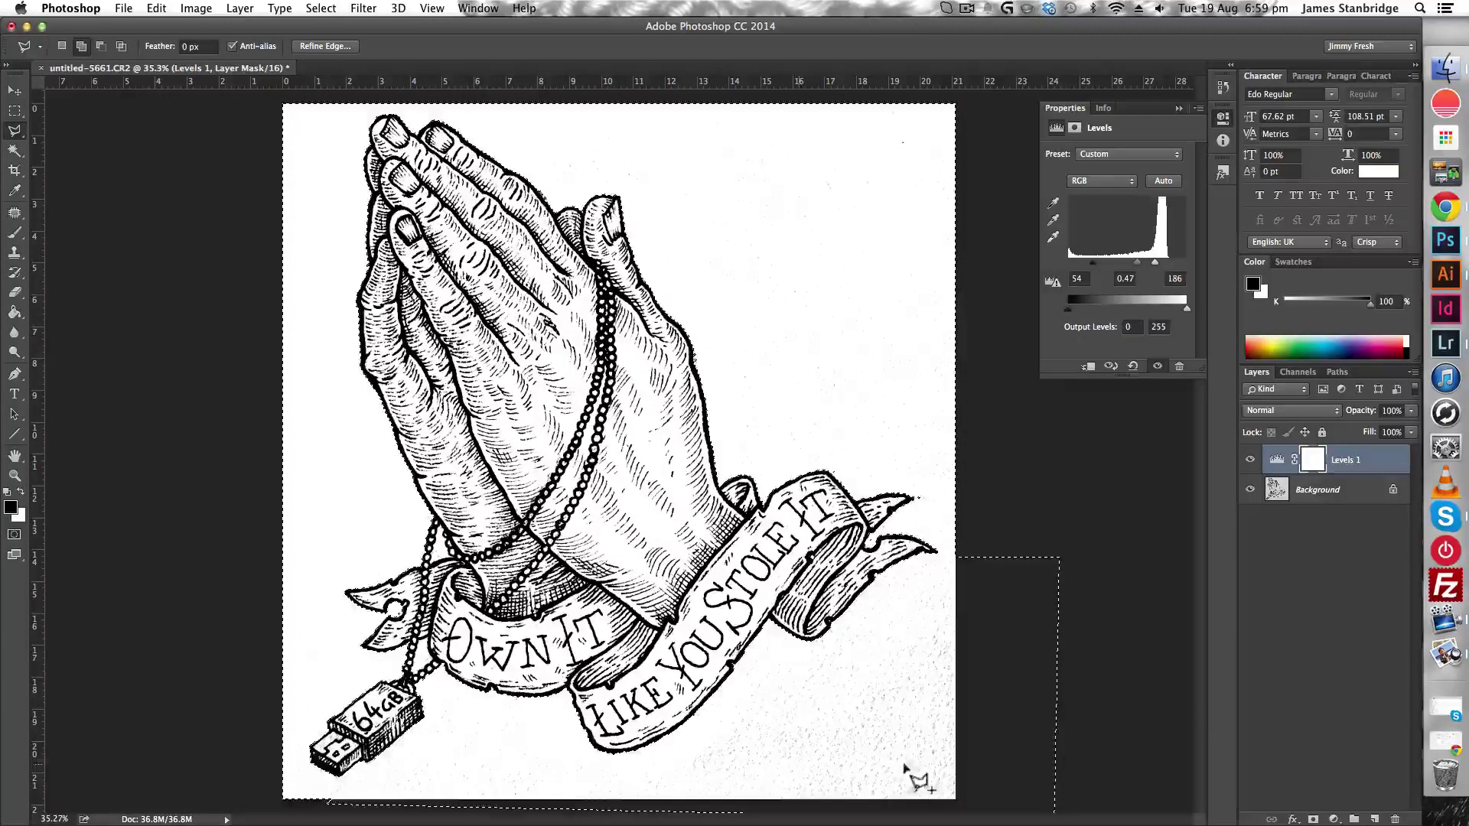
Add a new layer above Background, fill the selected specks with white, and deselect
left_click(1346, 491)
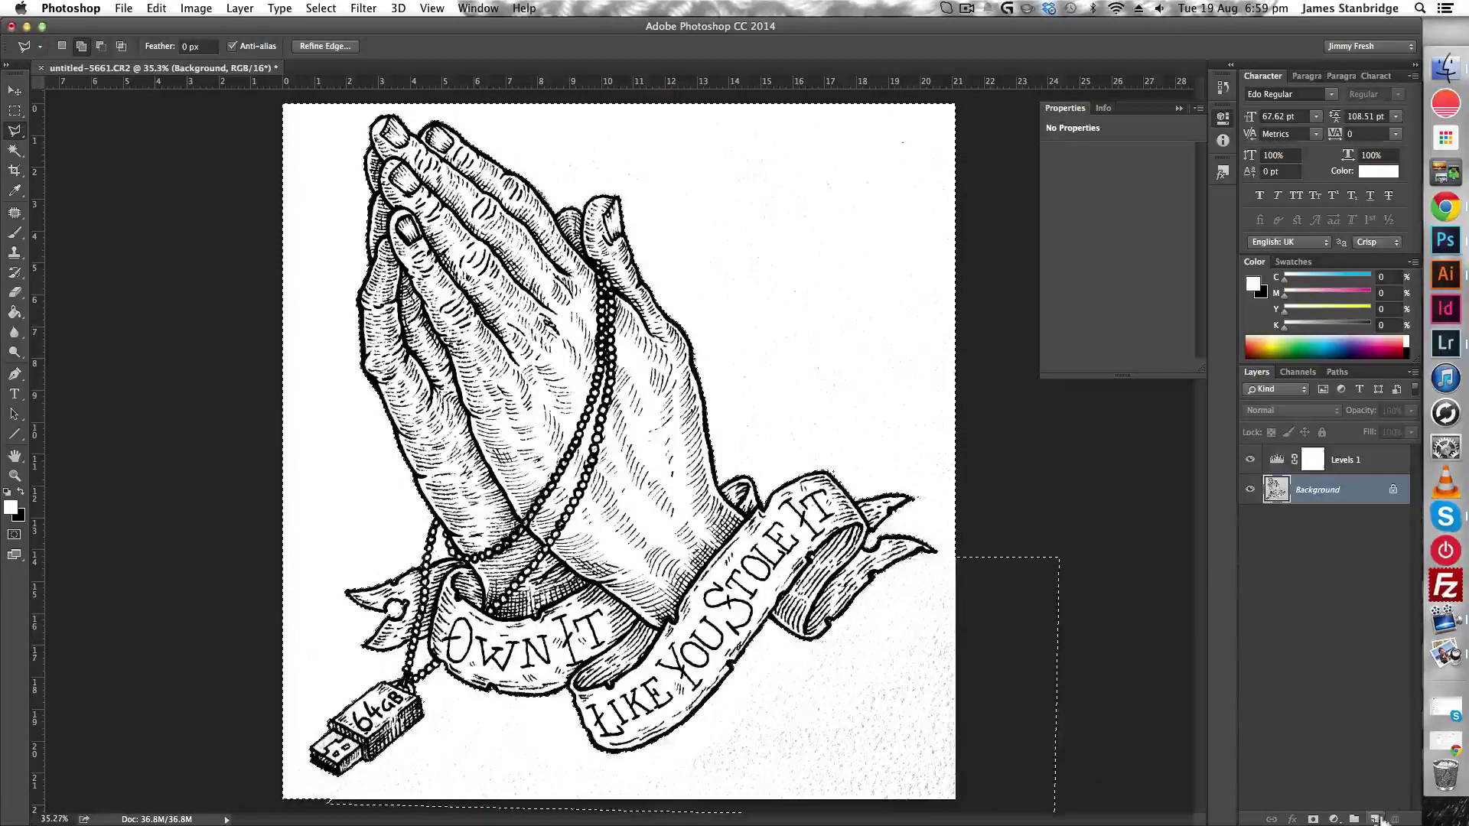
left_click(1374, 819)
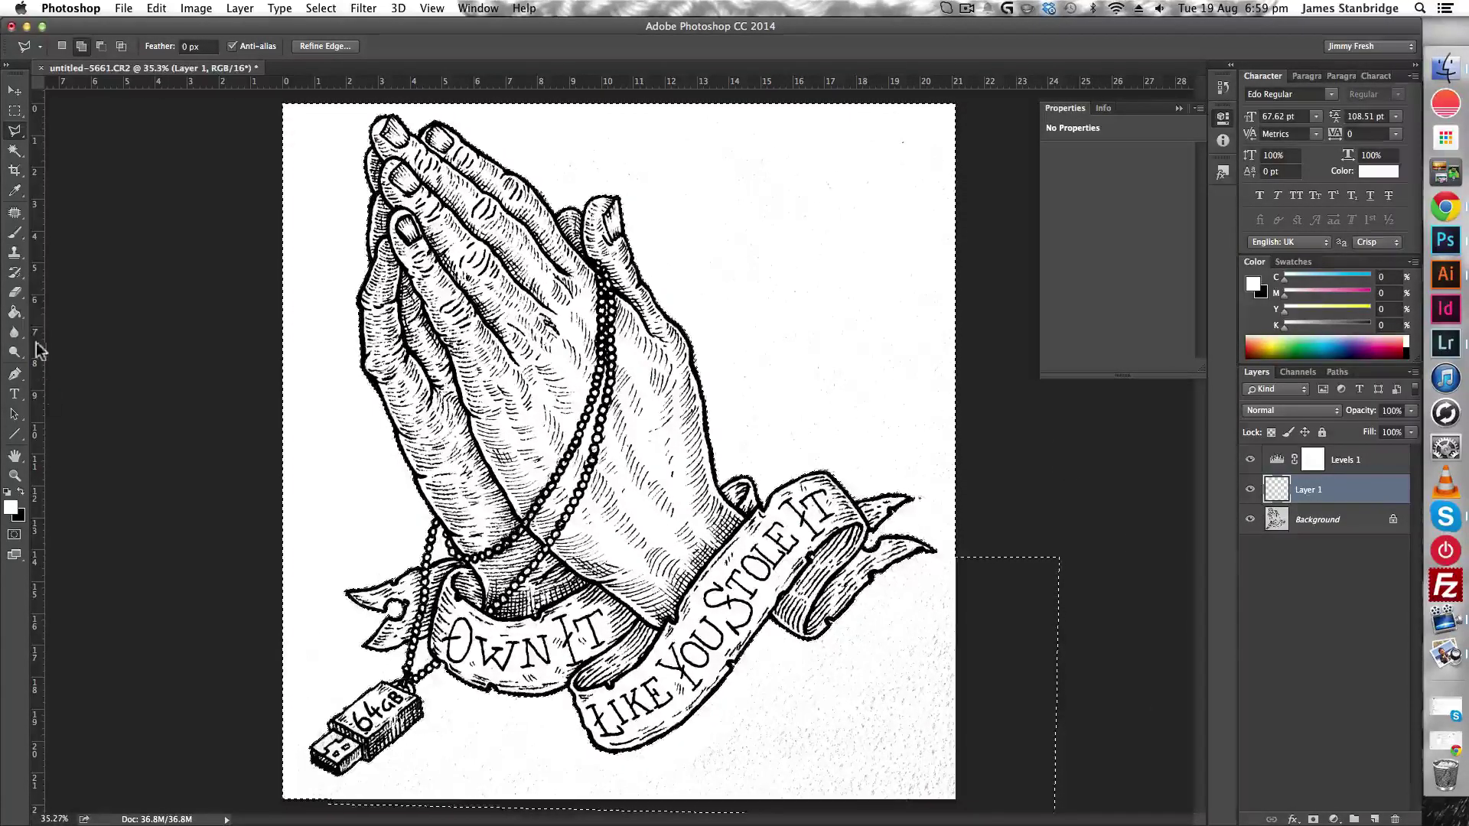
left_click(15, 311)
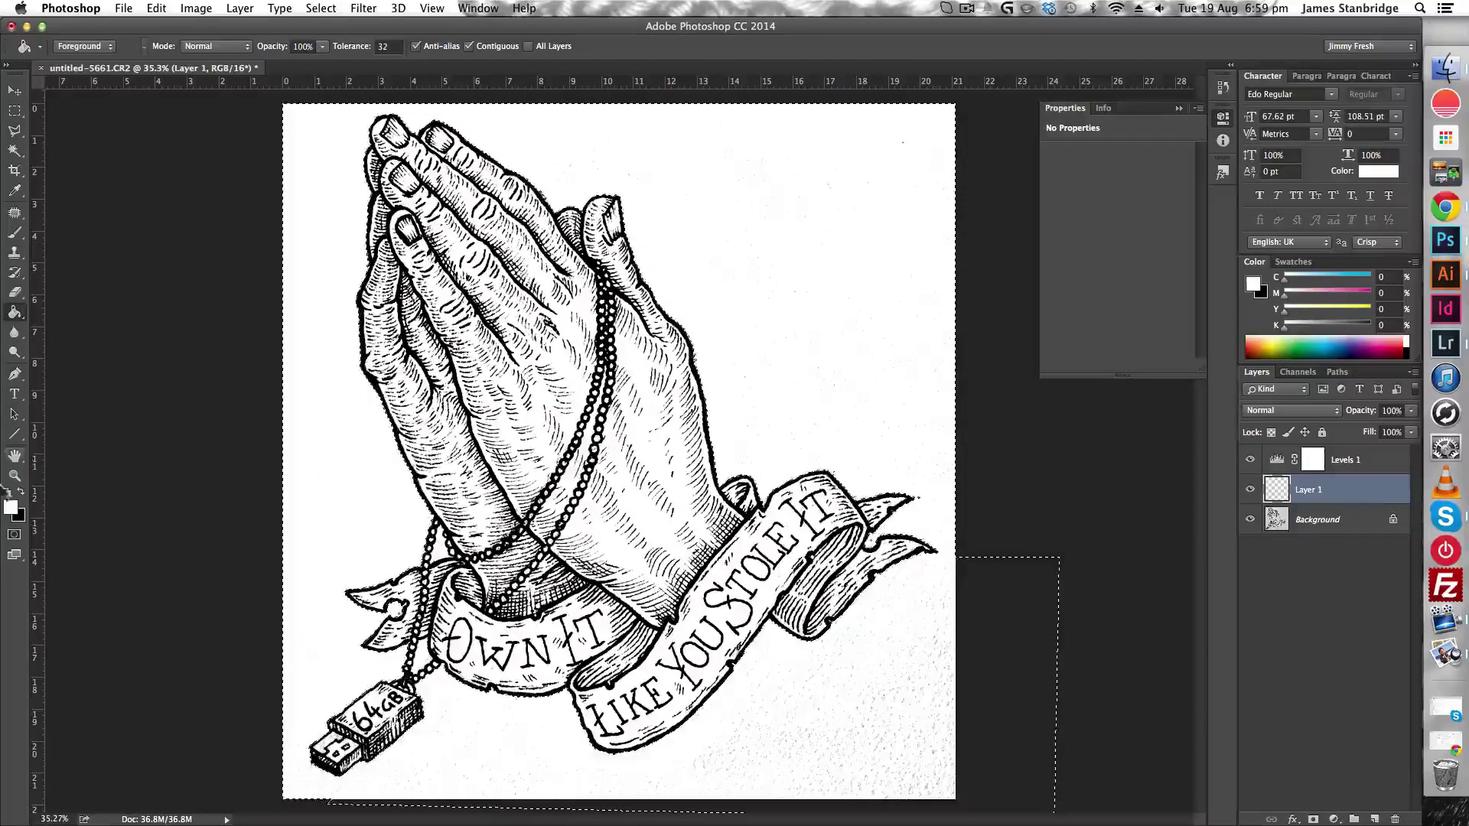
left_click(10, 506)
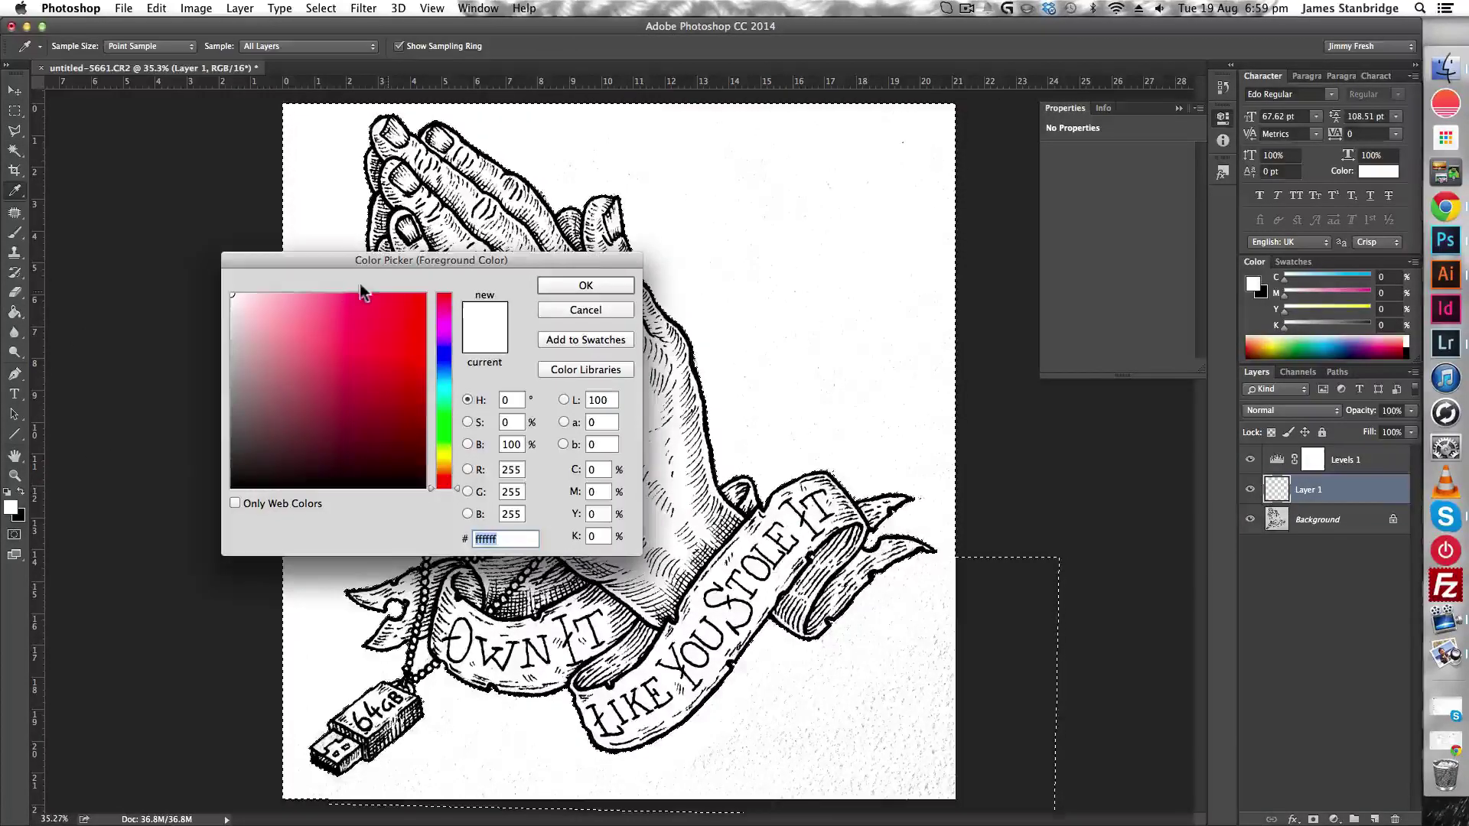
left_click(585, 285)
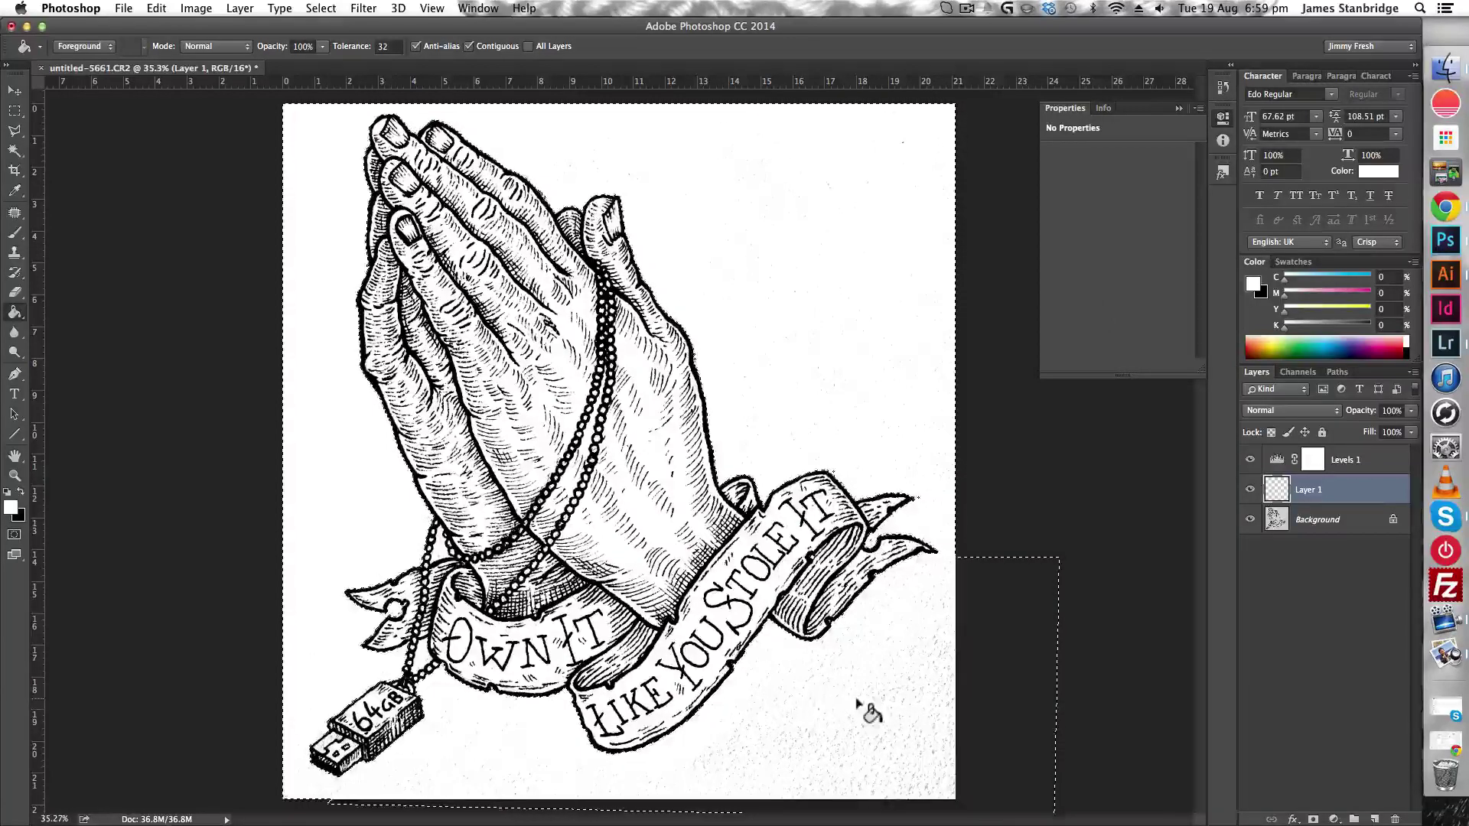
left_click(870, 375)
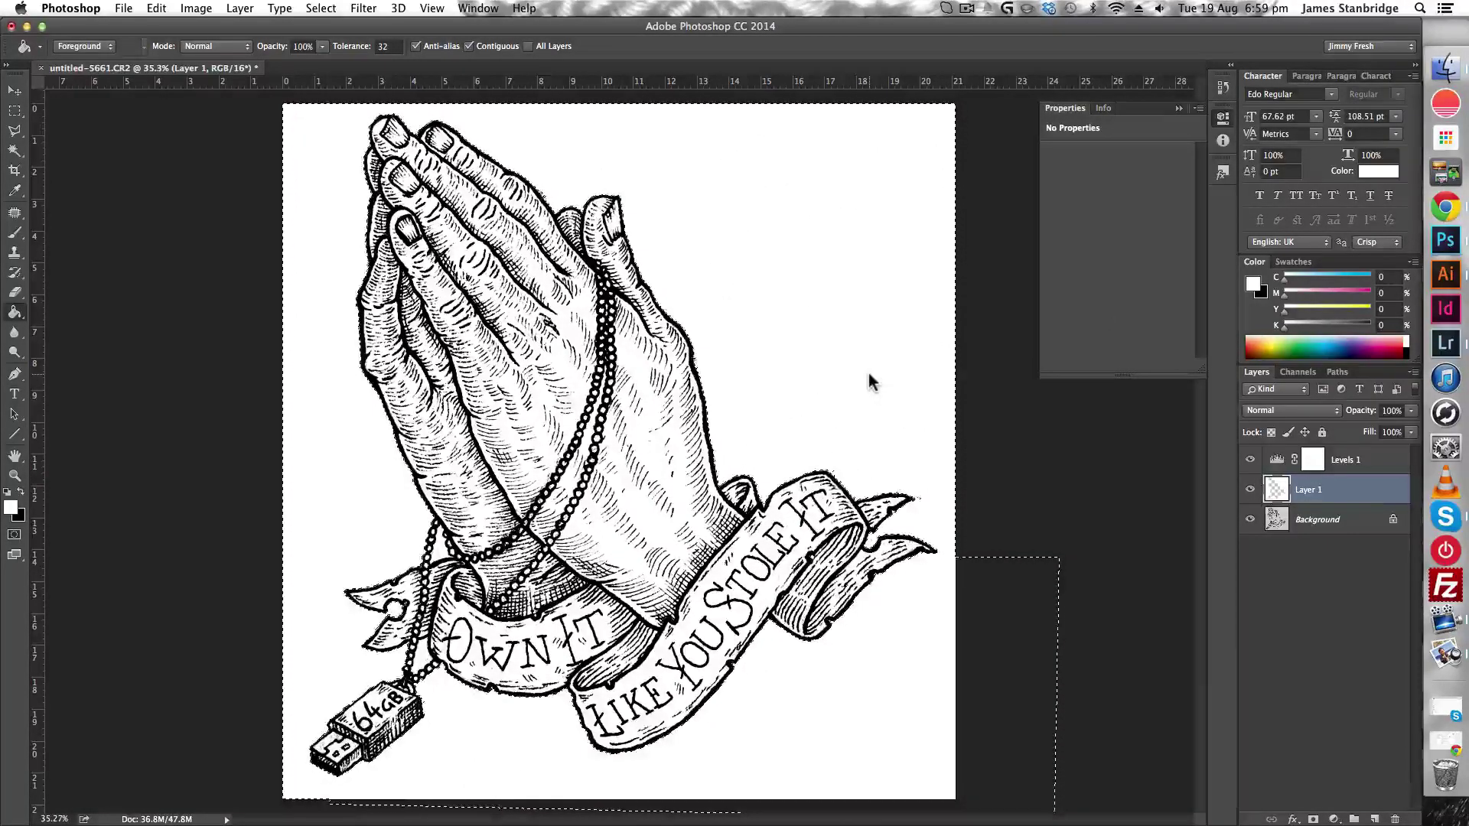
key("super+d")
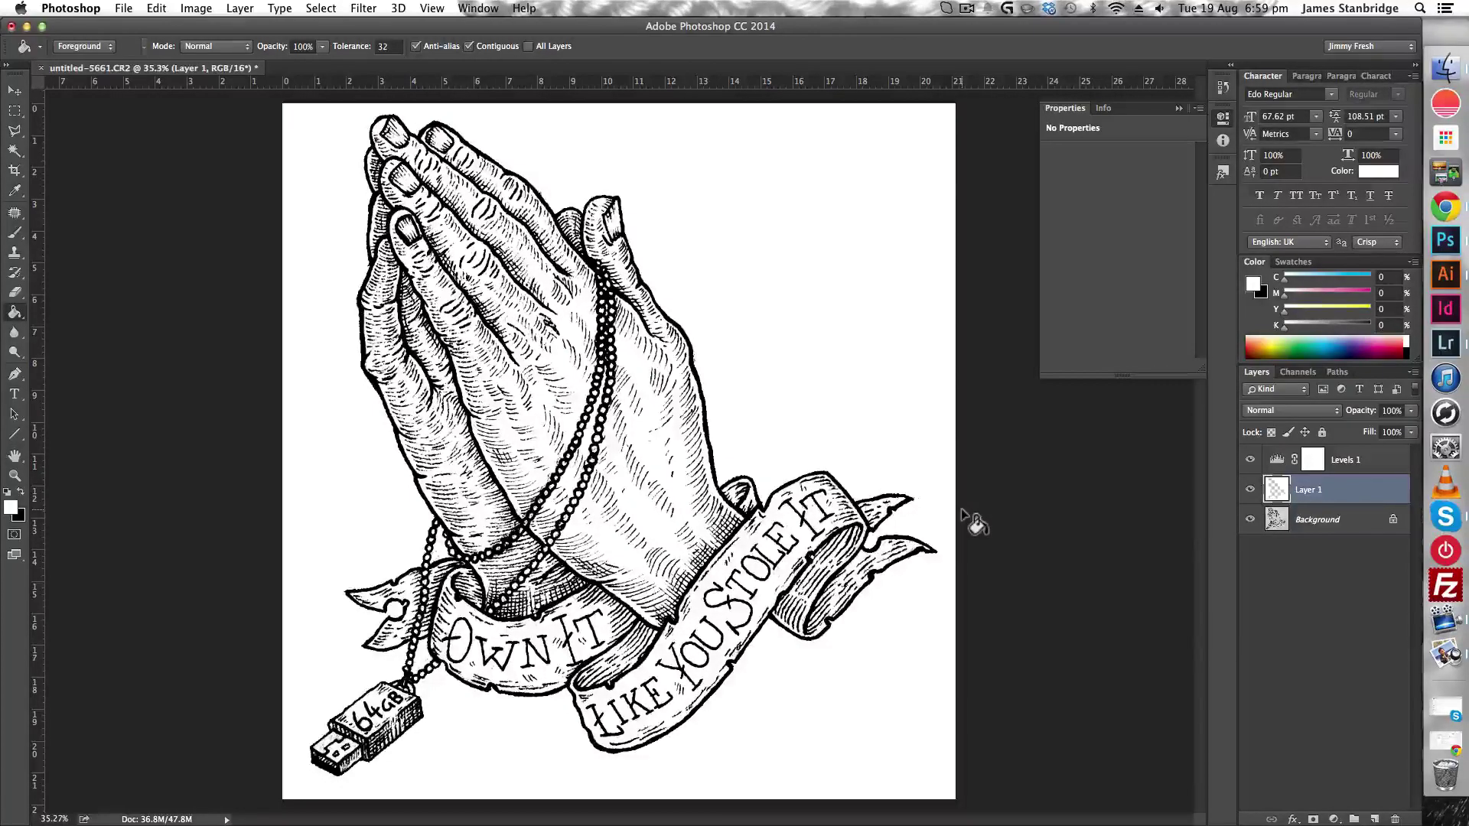
Save the cleaned drawing and close it in Photoshop
key("super")
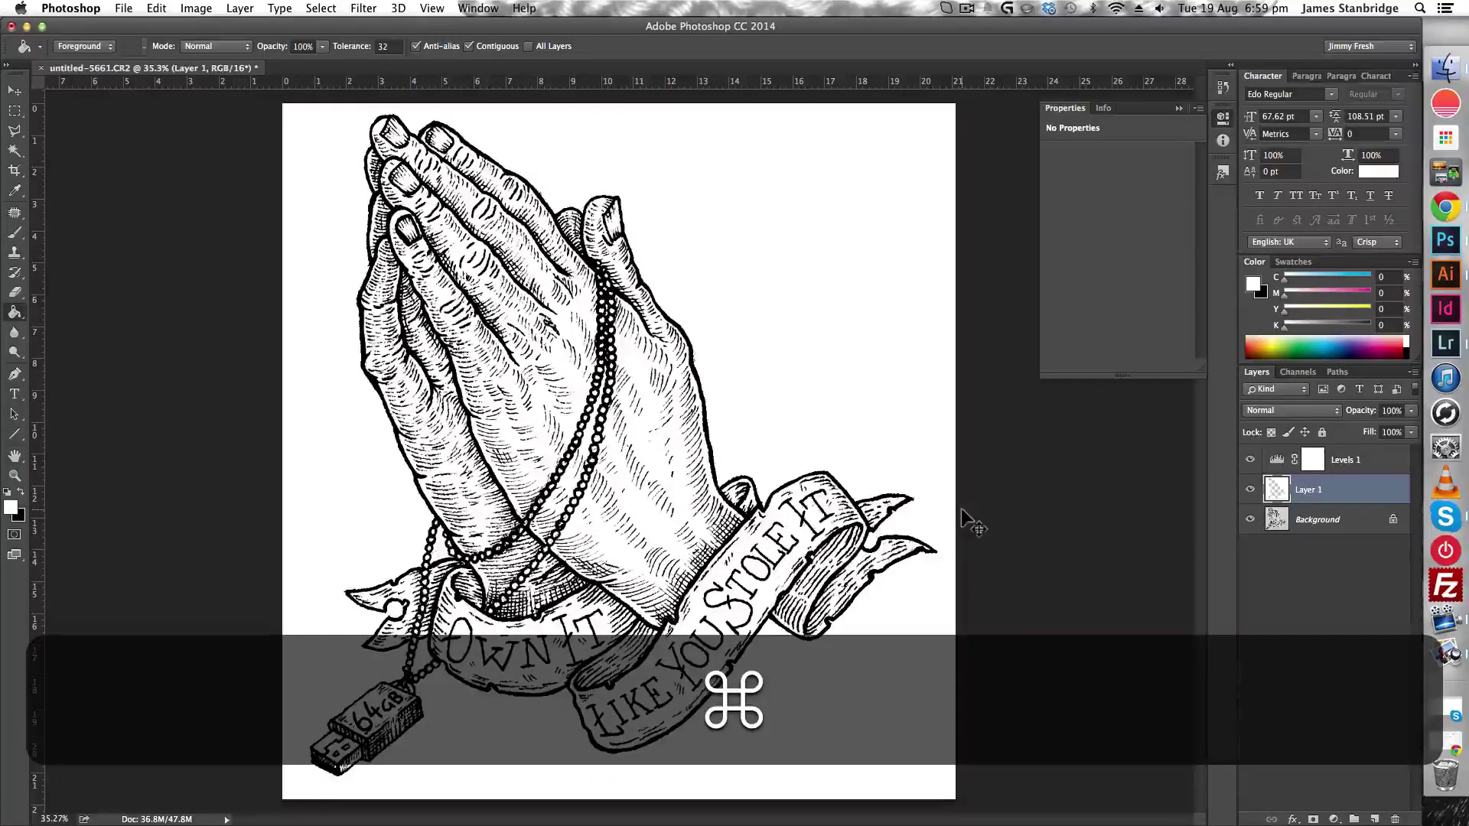
key("super+s")
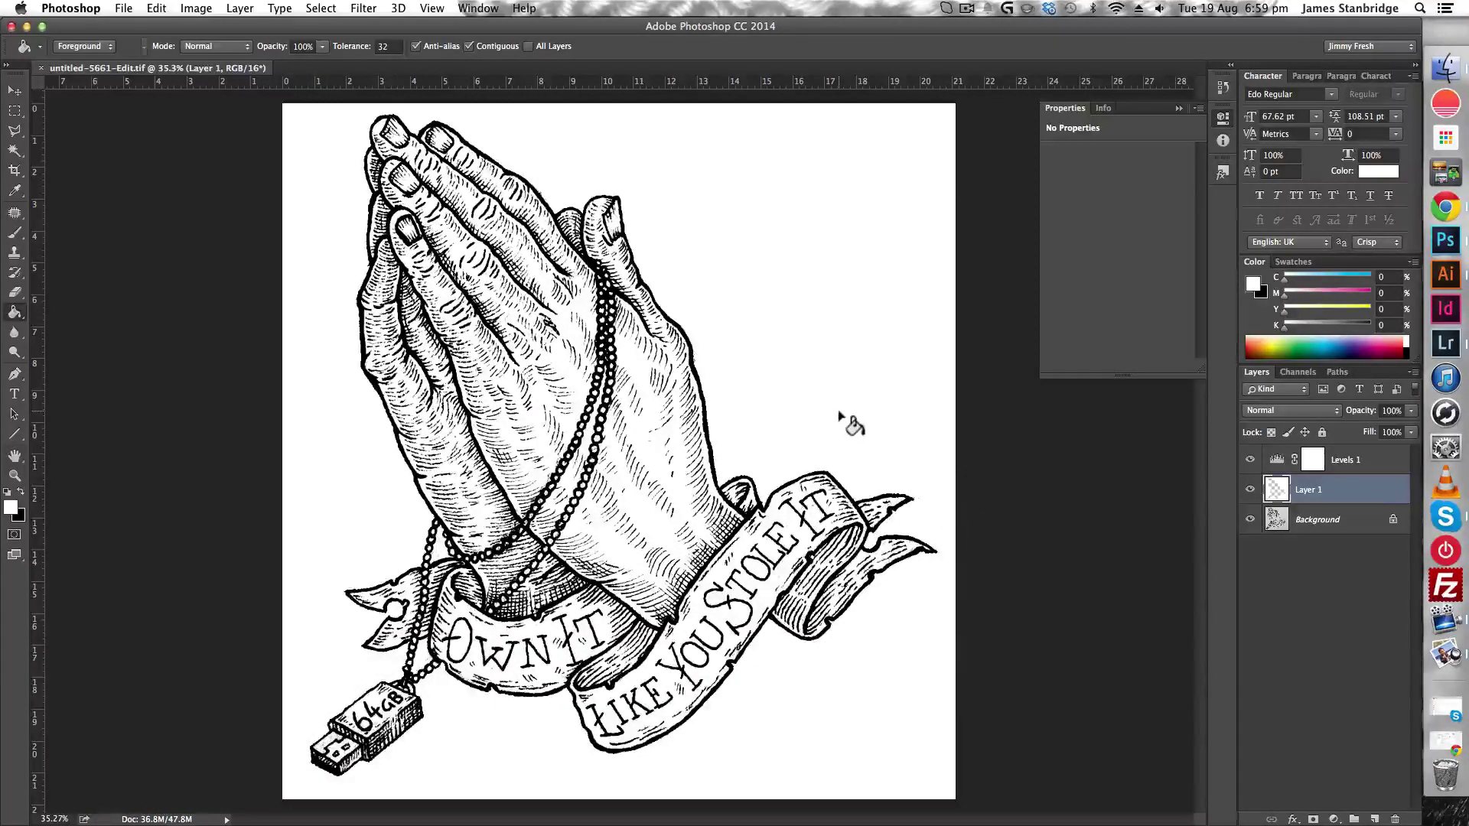
key("super+w")
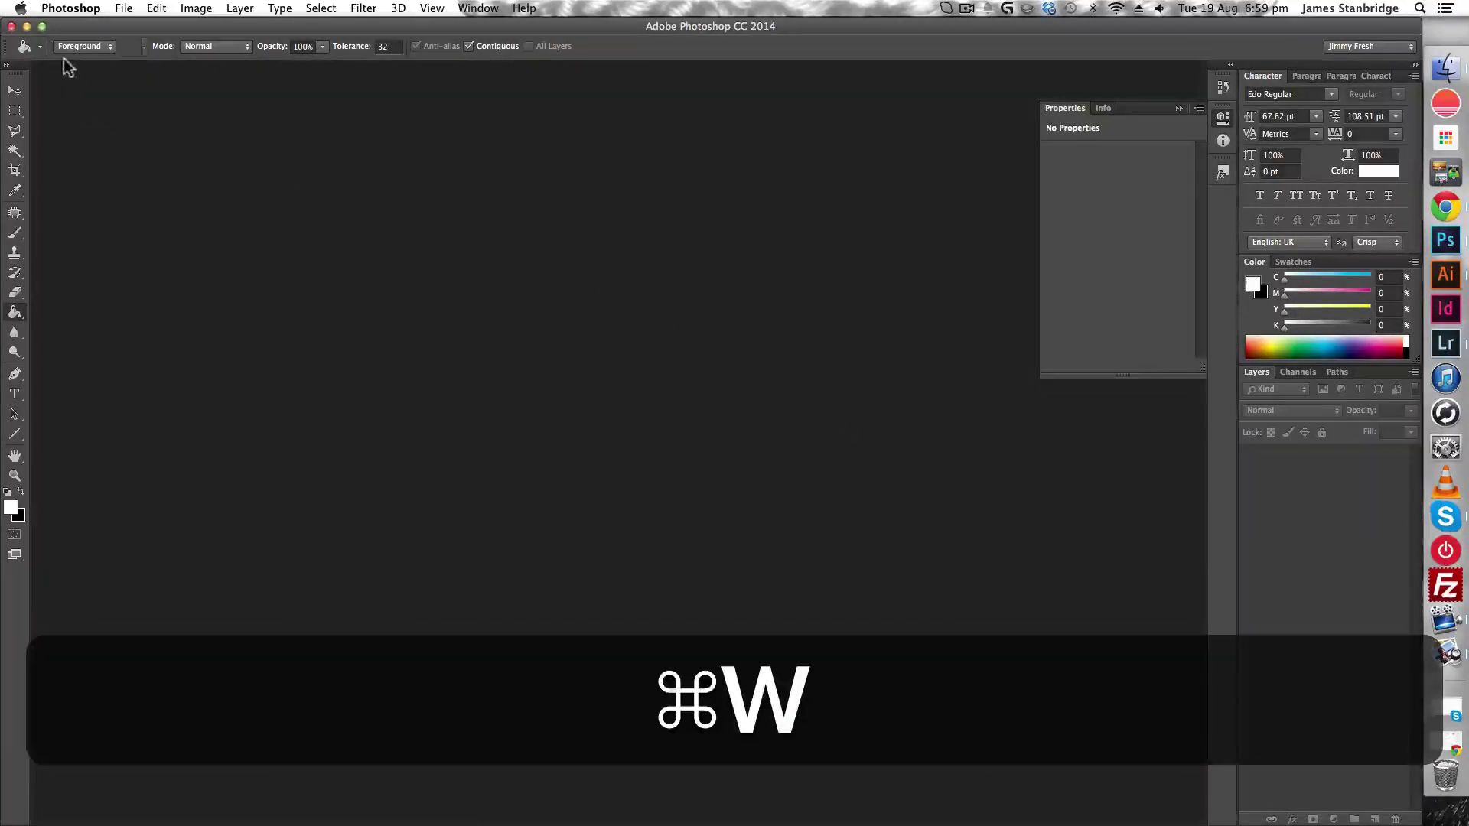
Switch to Lightroom and view untitled-5661-Edit.tif alone in Loupe view
left_click(27, 27)
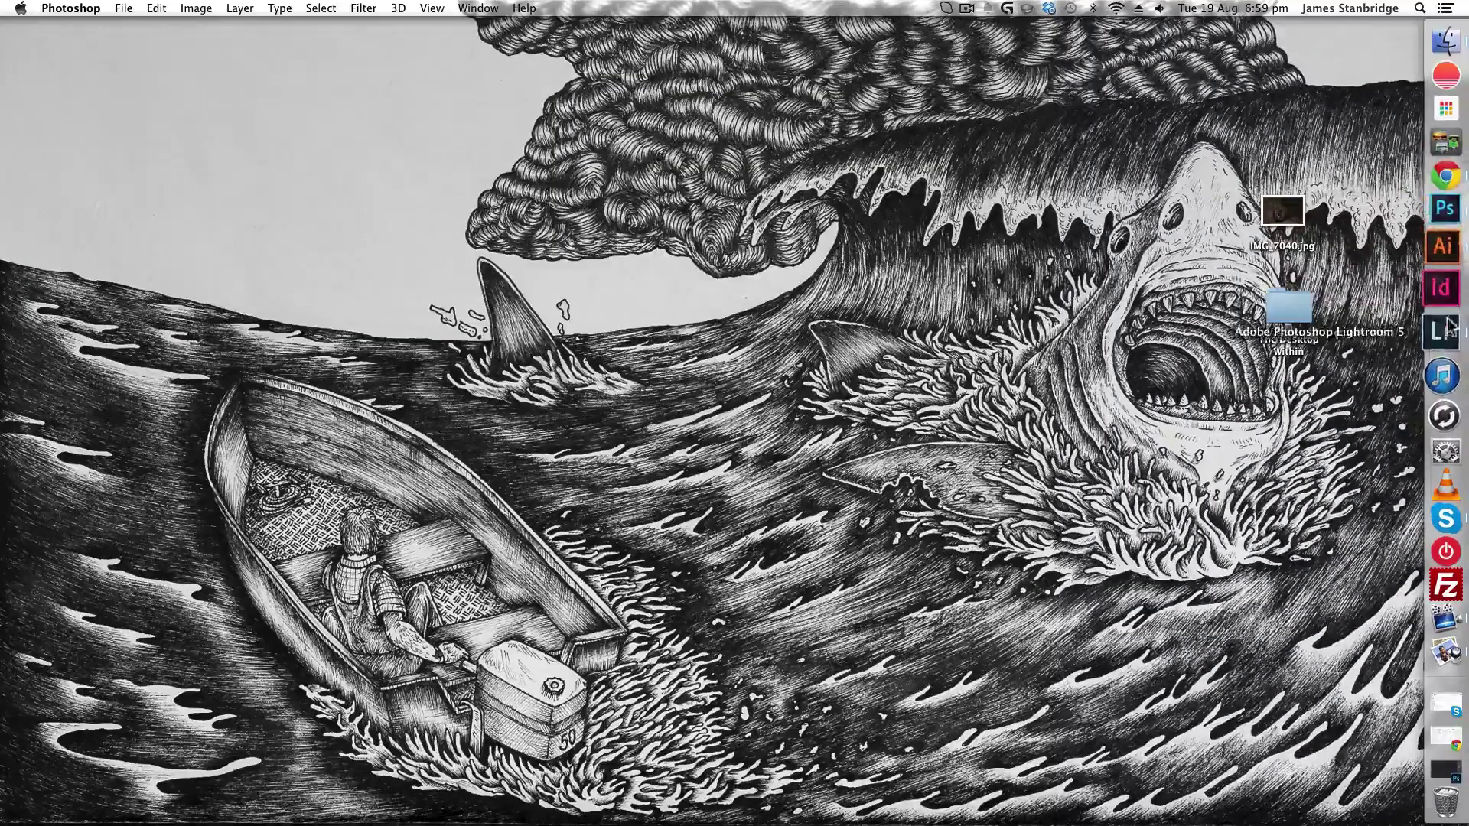
left_click(1444, 329)
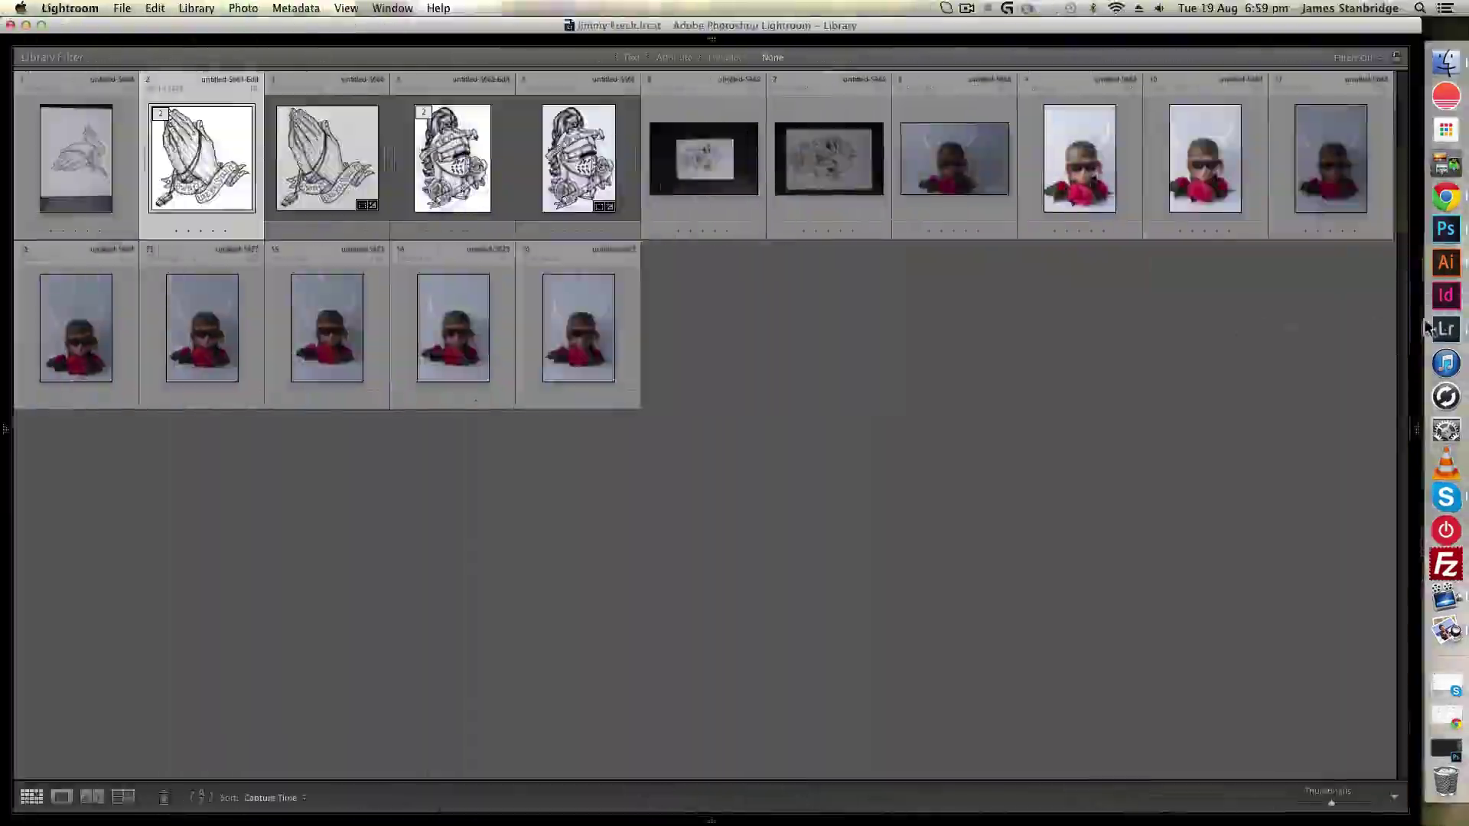
double_click(209, 149)
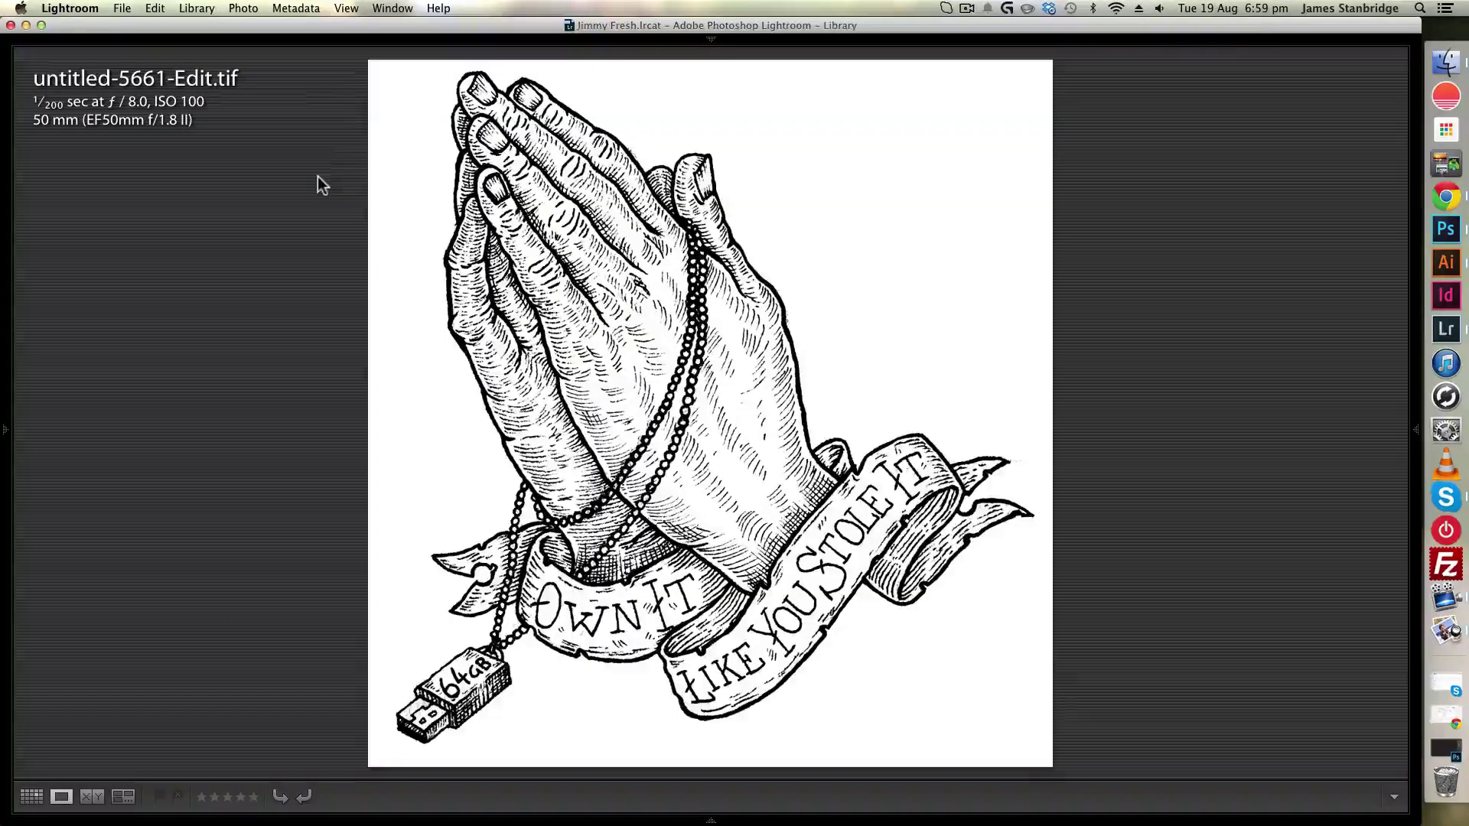
key("Right")
key("Left")
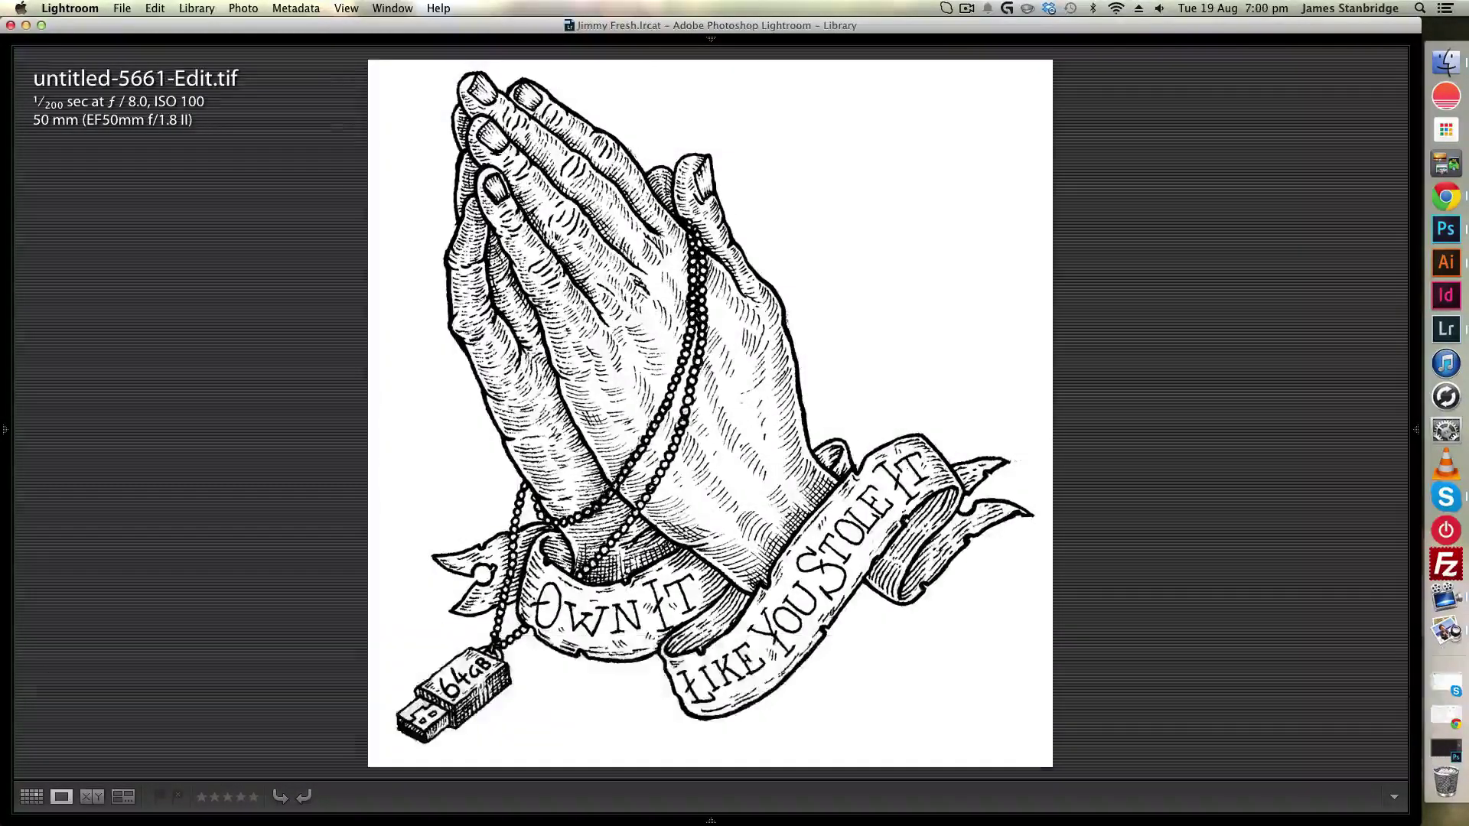
Open the Export One File dialog for untitled-5661-Edit.tif from the image's context menu
right_click(795, 548)
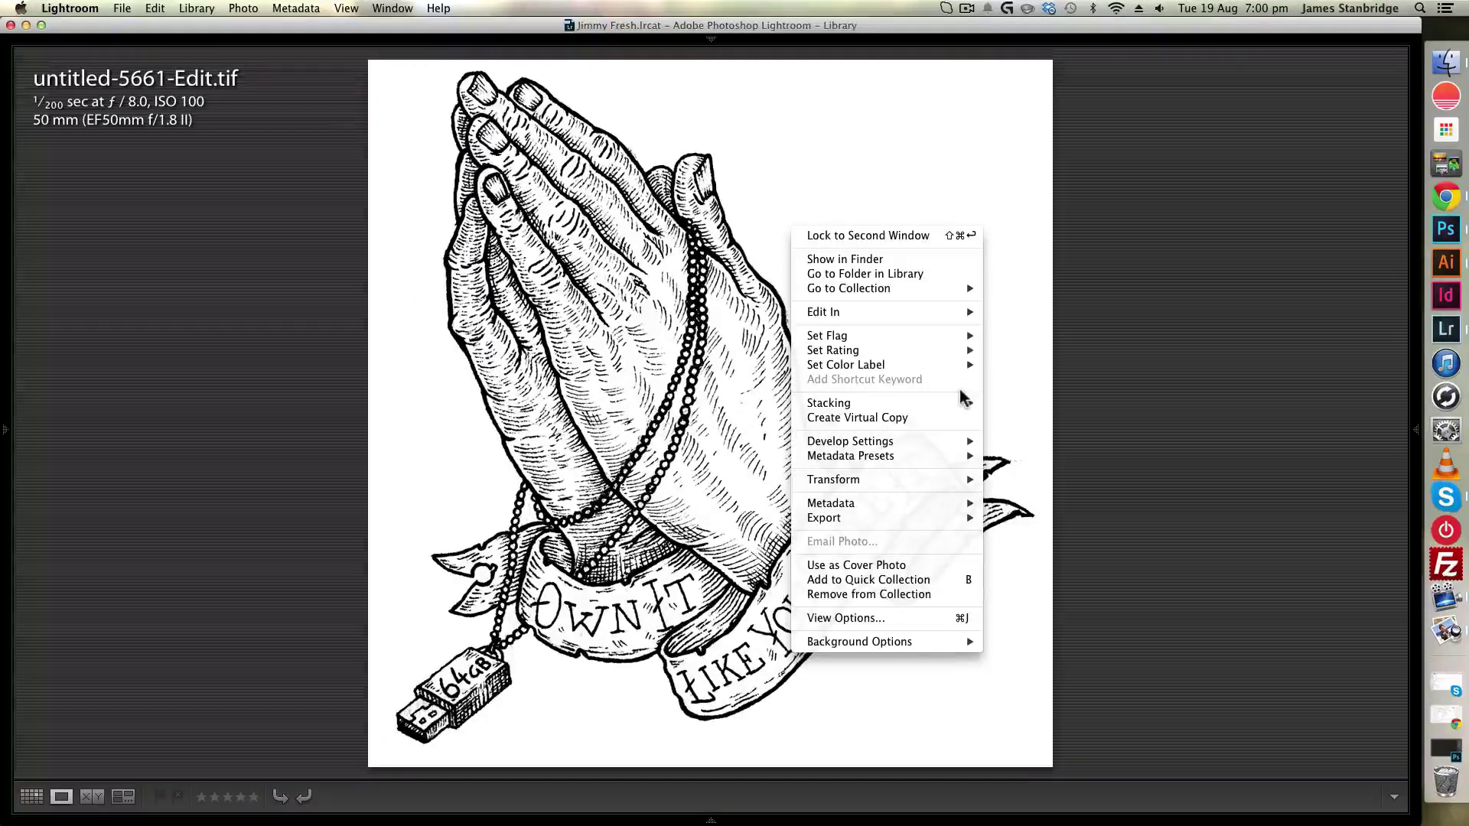
key("Escape")
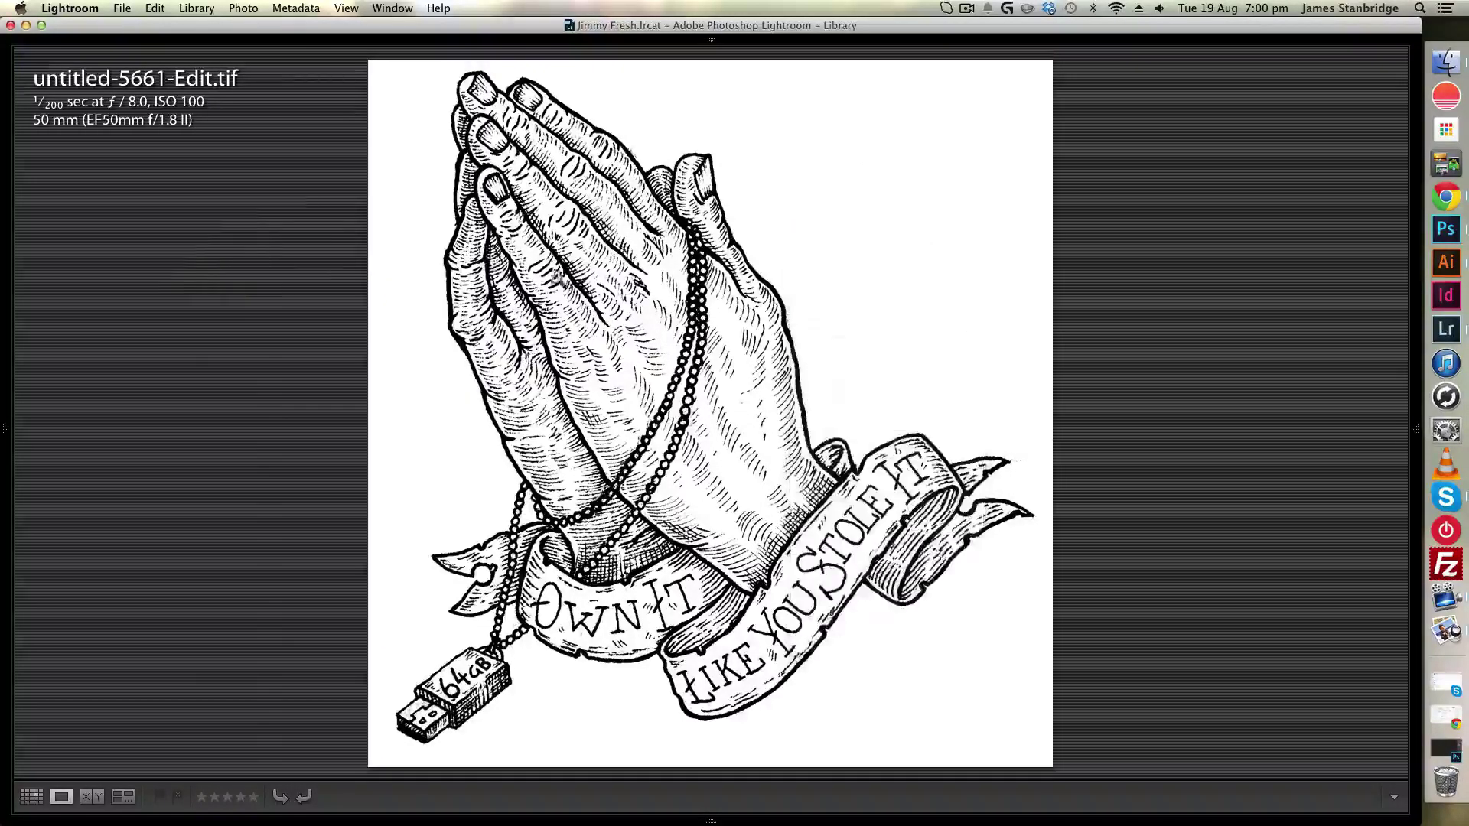
right_click(761, 260)
mouse_move(816, 540)
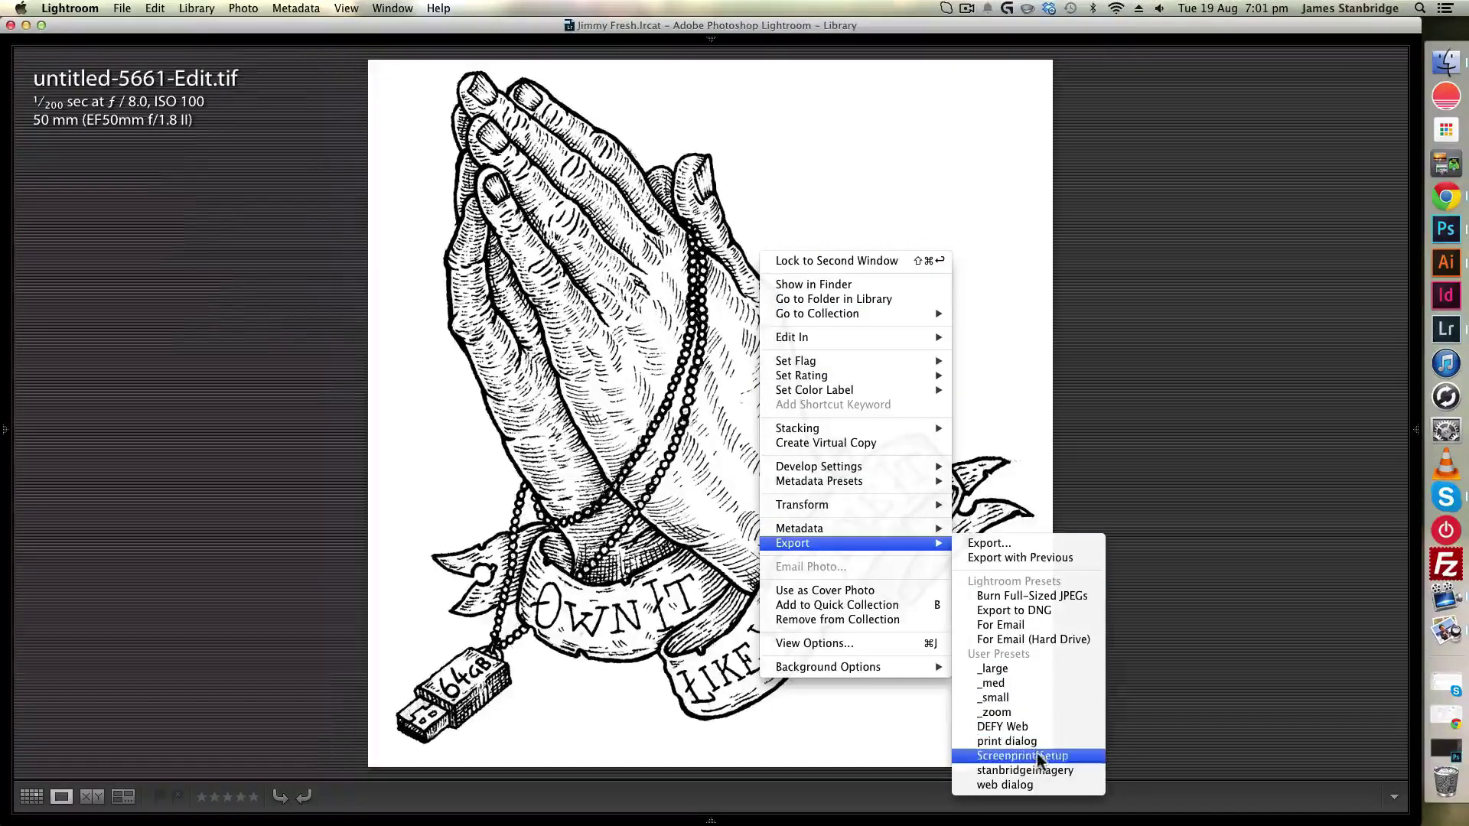
left_click(1031, 544)
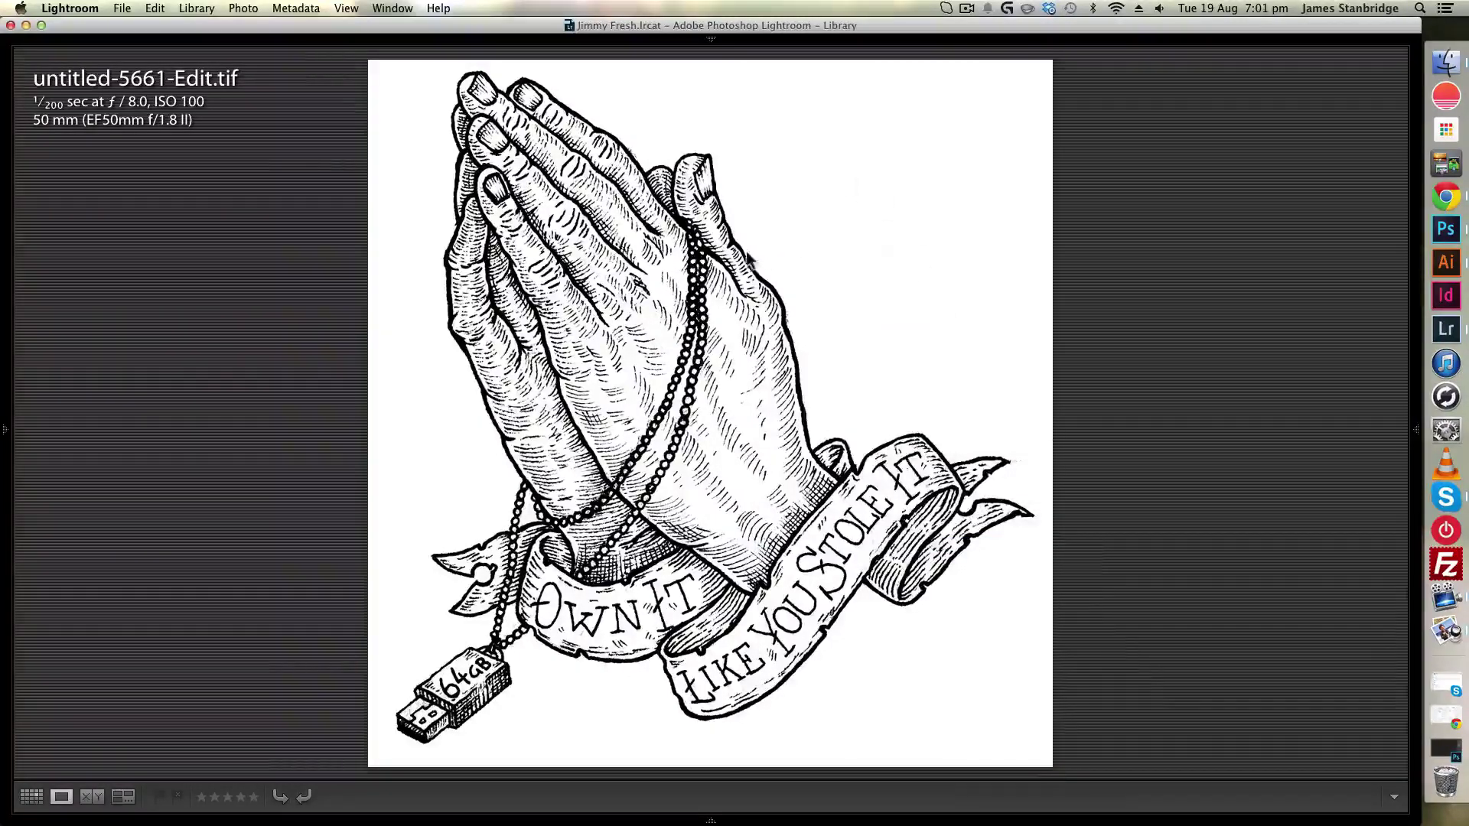
Clear the Screenprint Setup preset and export as quality-100 sRGB JPEG into the Workshops folder
scroll(706, 406, "down", 3)
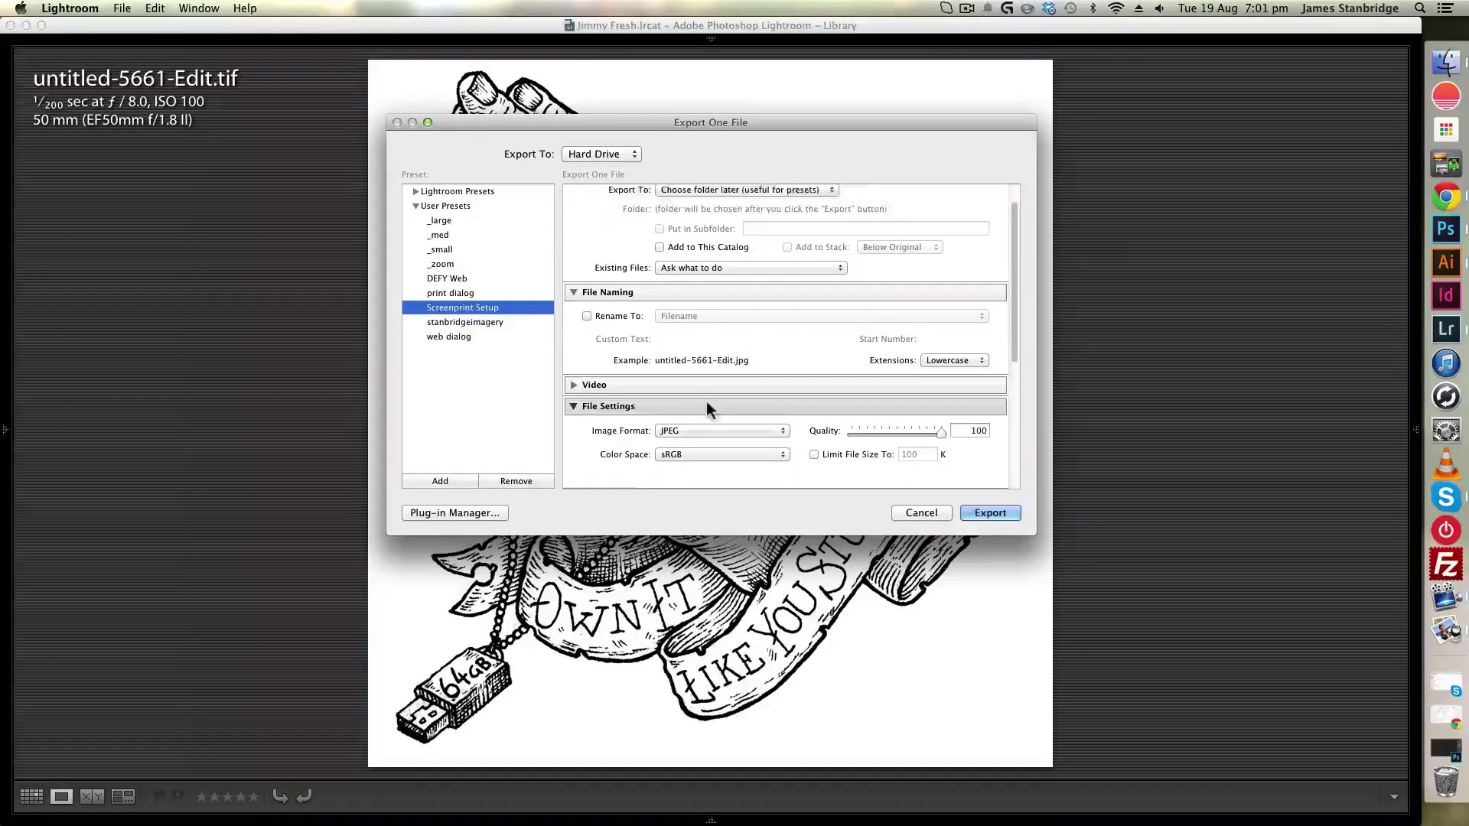
scroll(687, 402, "down", 5)
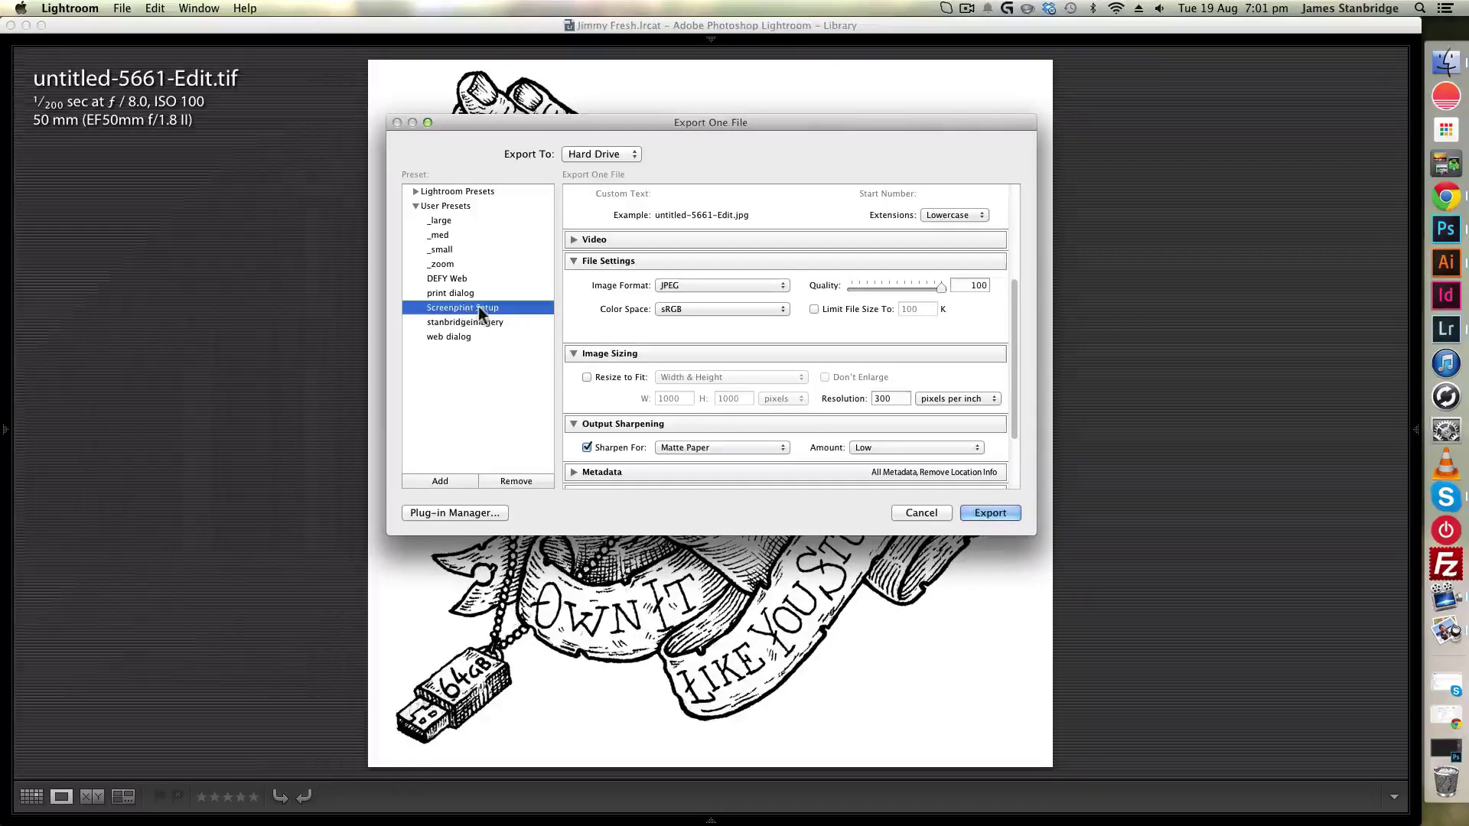
scroll(773, 364, "up", 1)
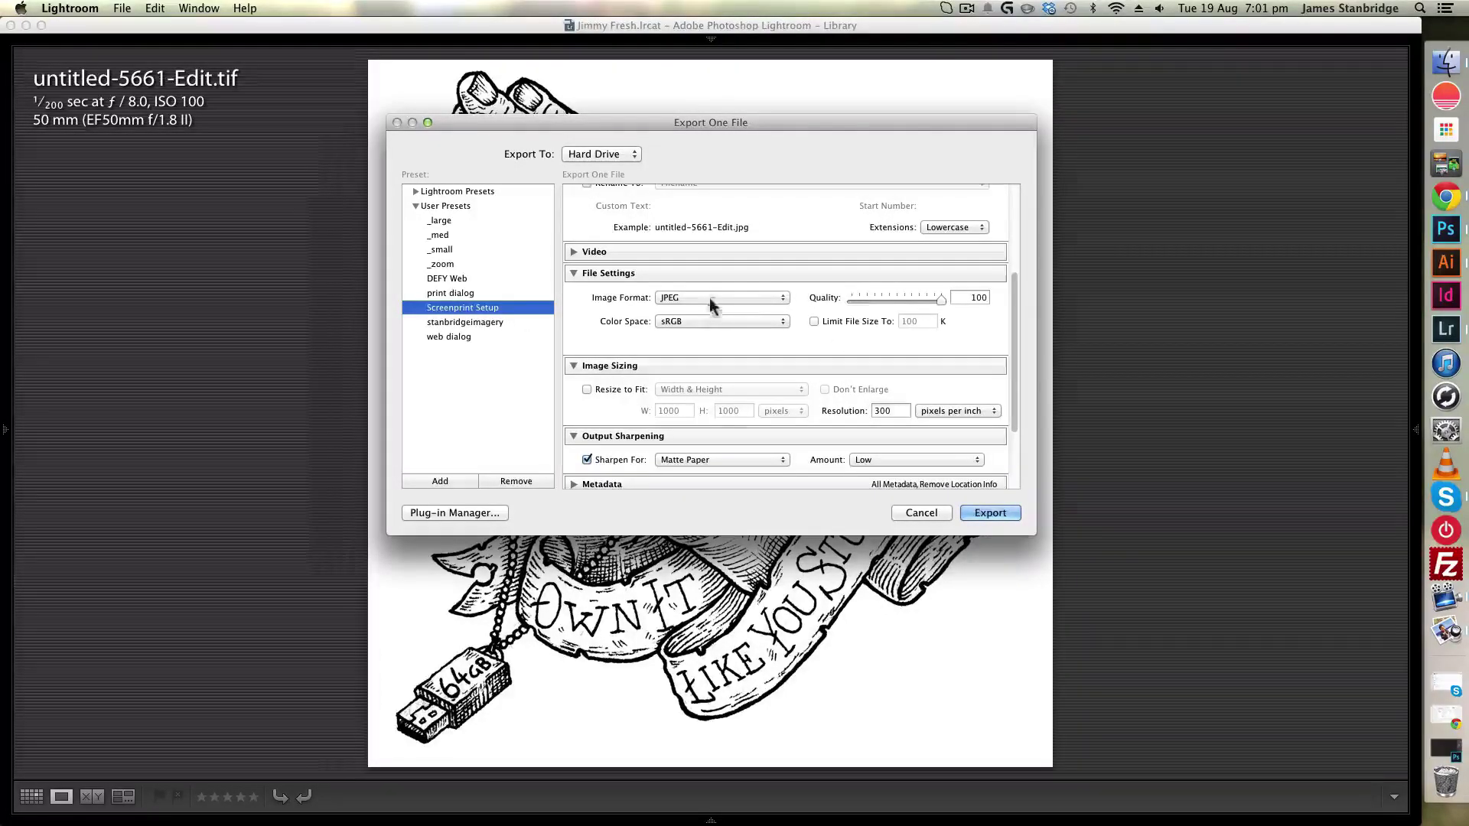
left_click(941, 301)
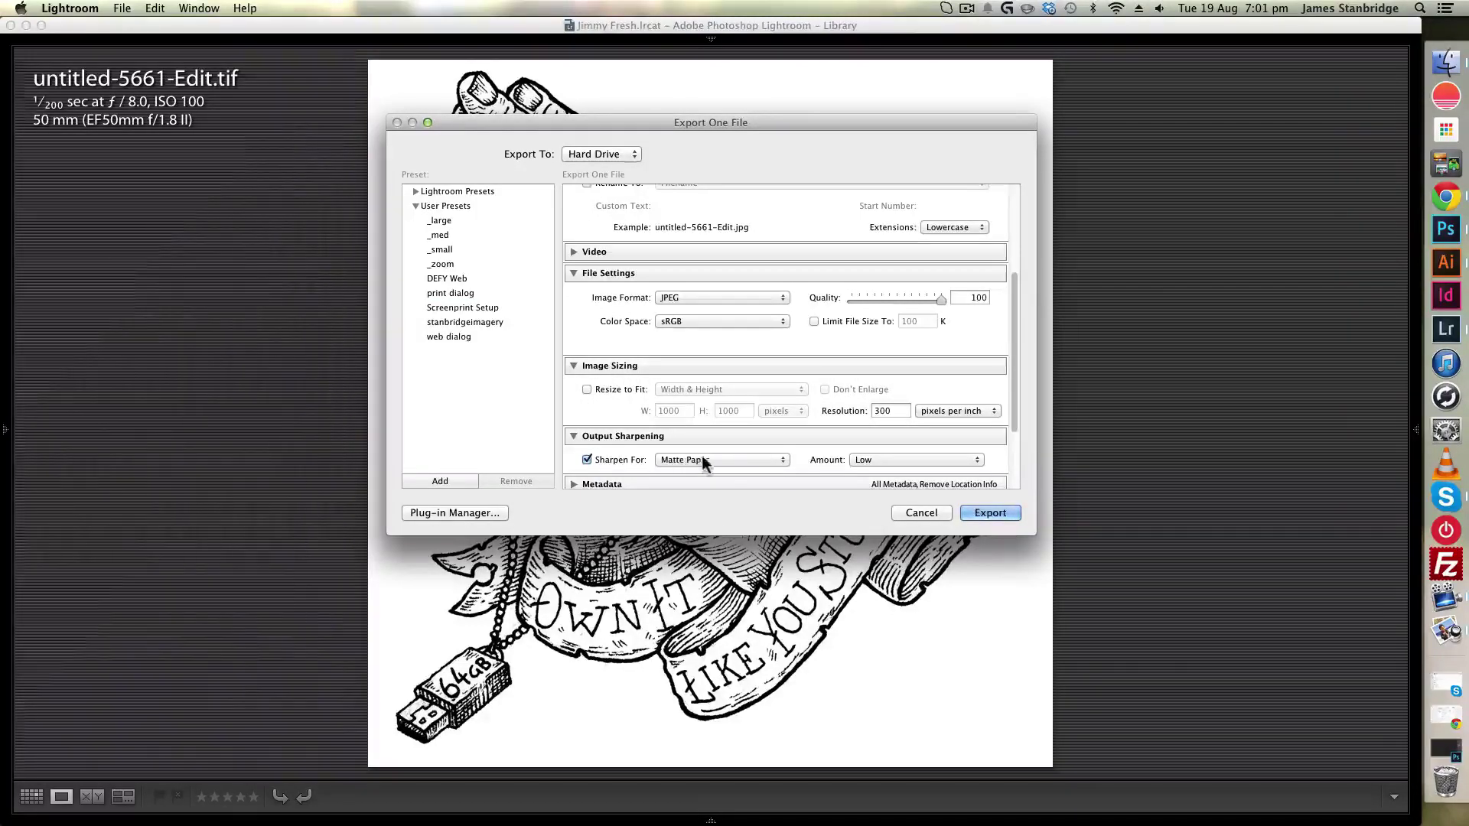
scroll(710, 263, "up", 5)
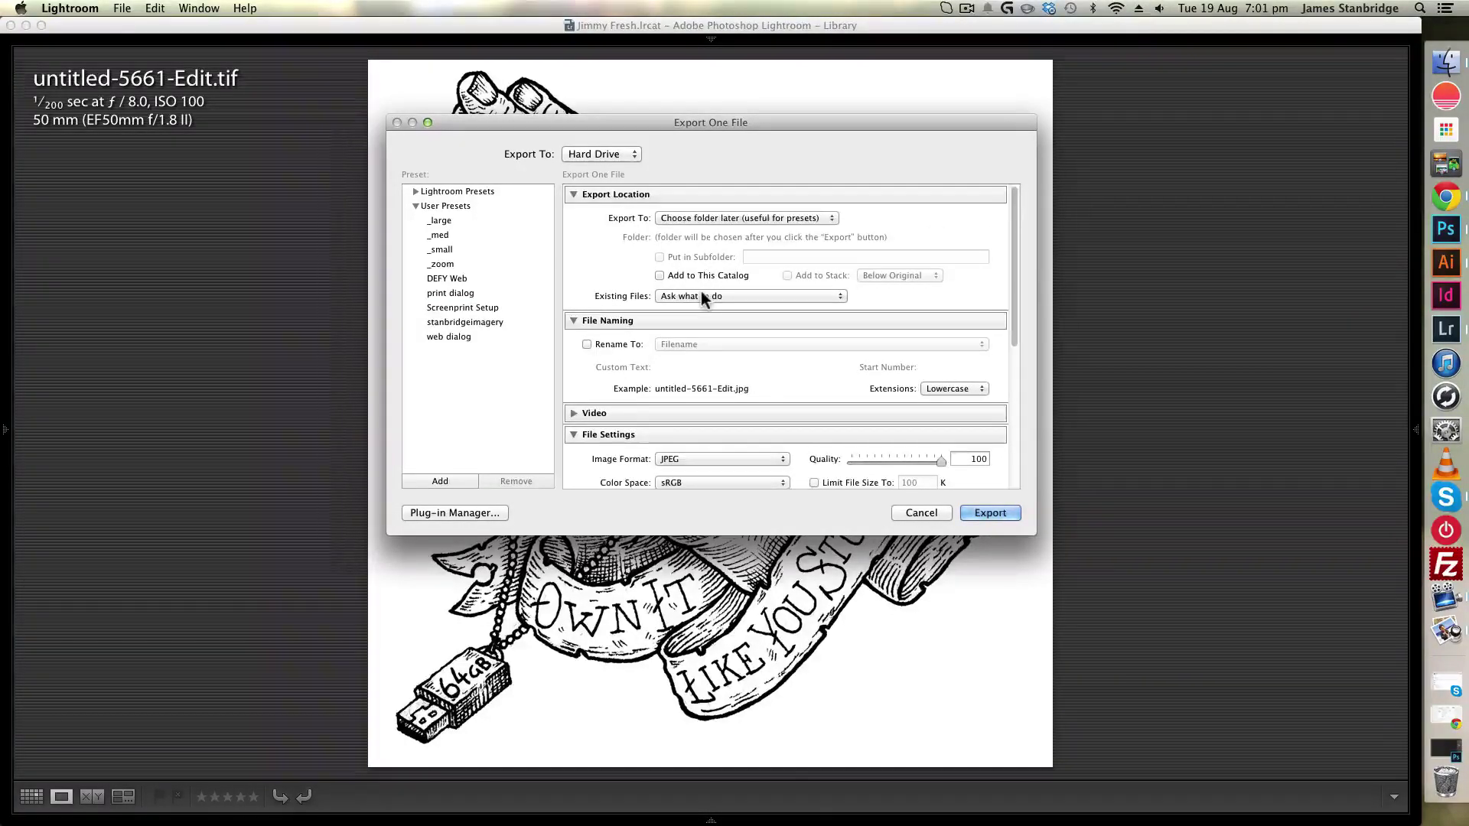
scroll(700, 291, "down", 8)
scroll(701, 292, "up", 5)
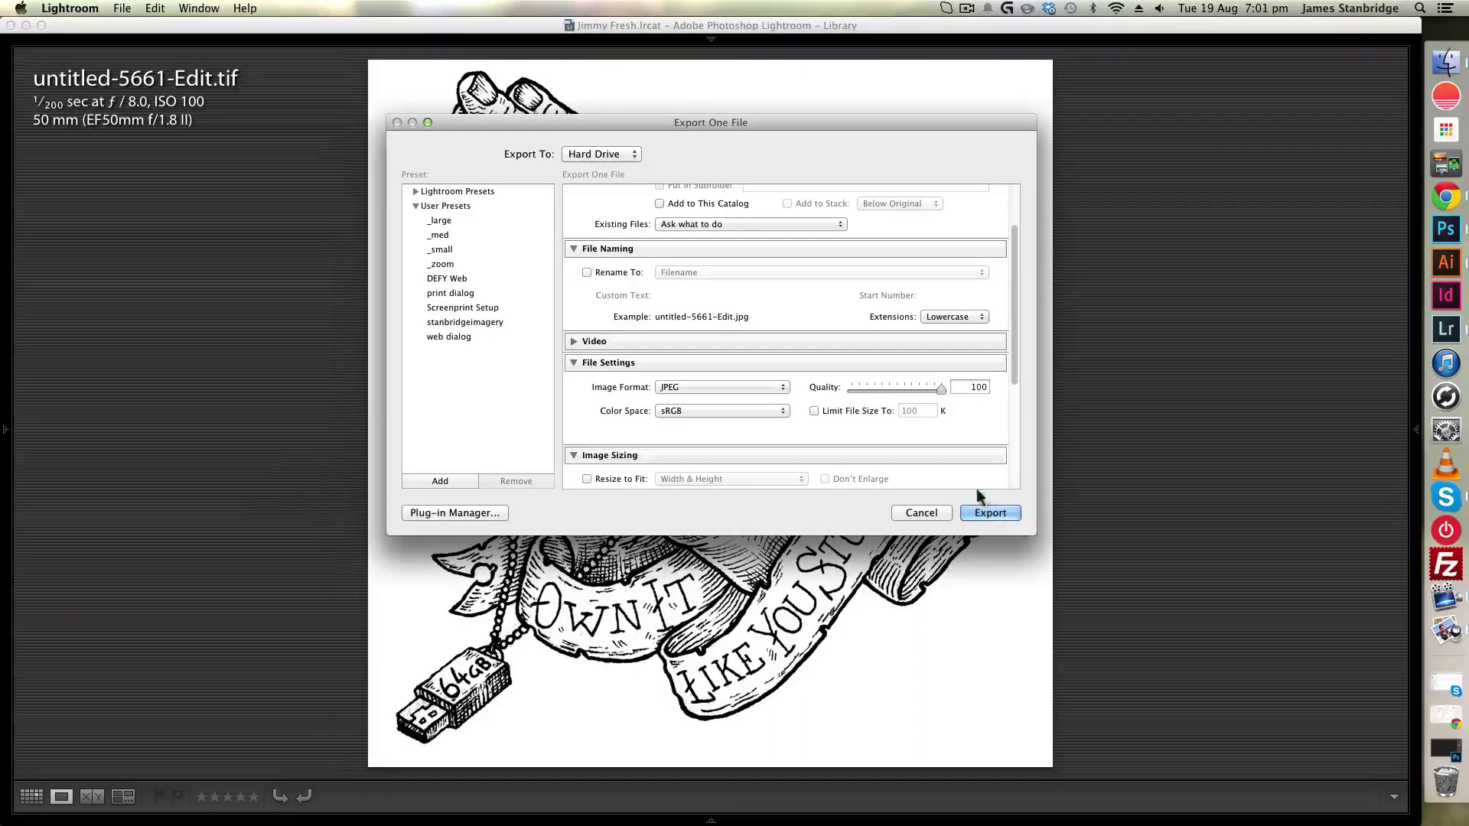
scroll(928, 457, "down", 3)
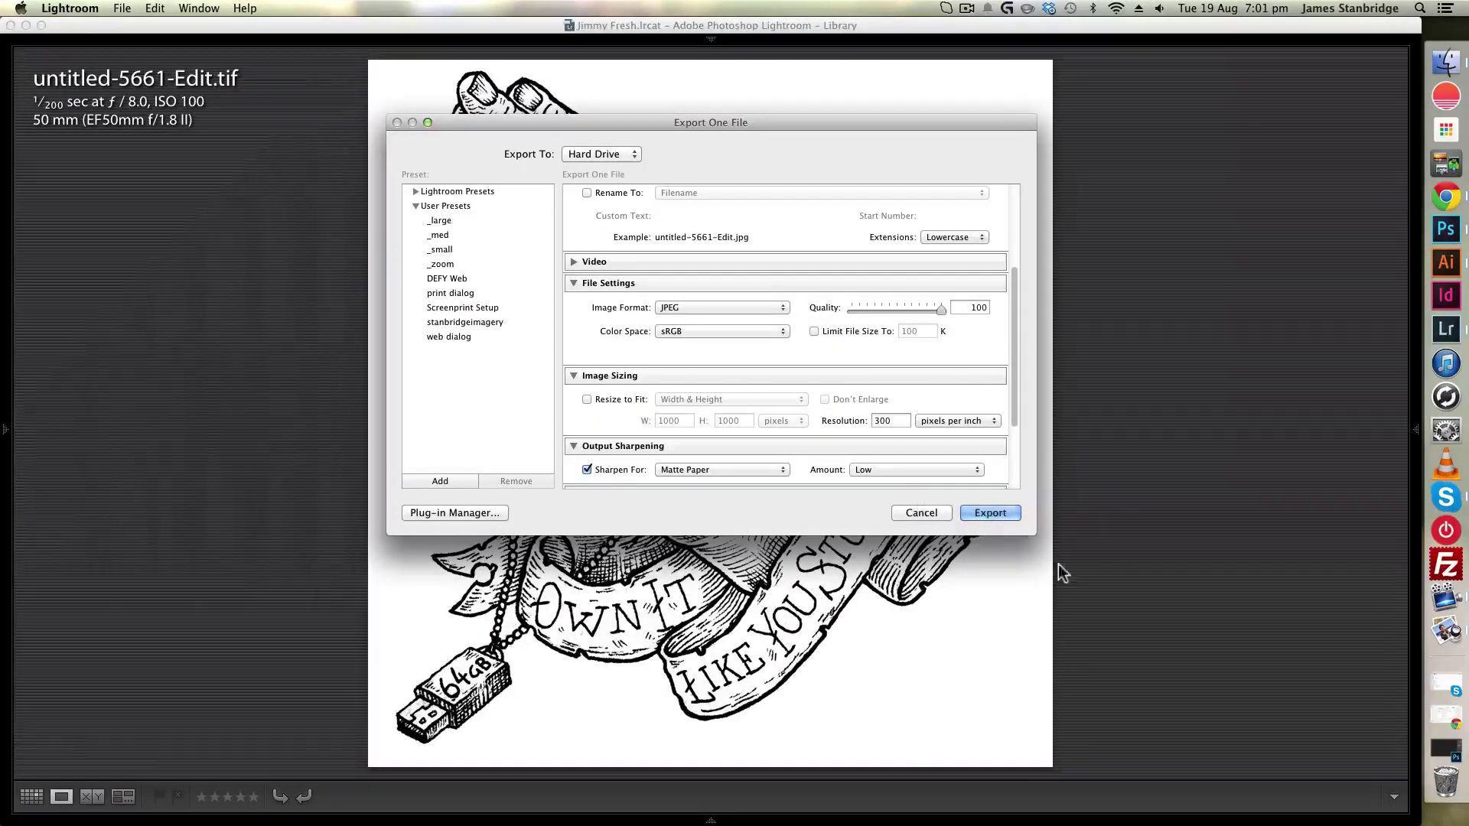
left_click(992, 512)
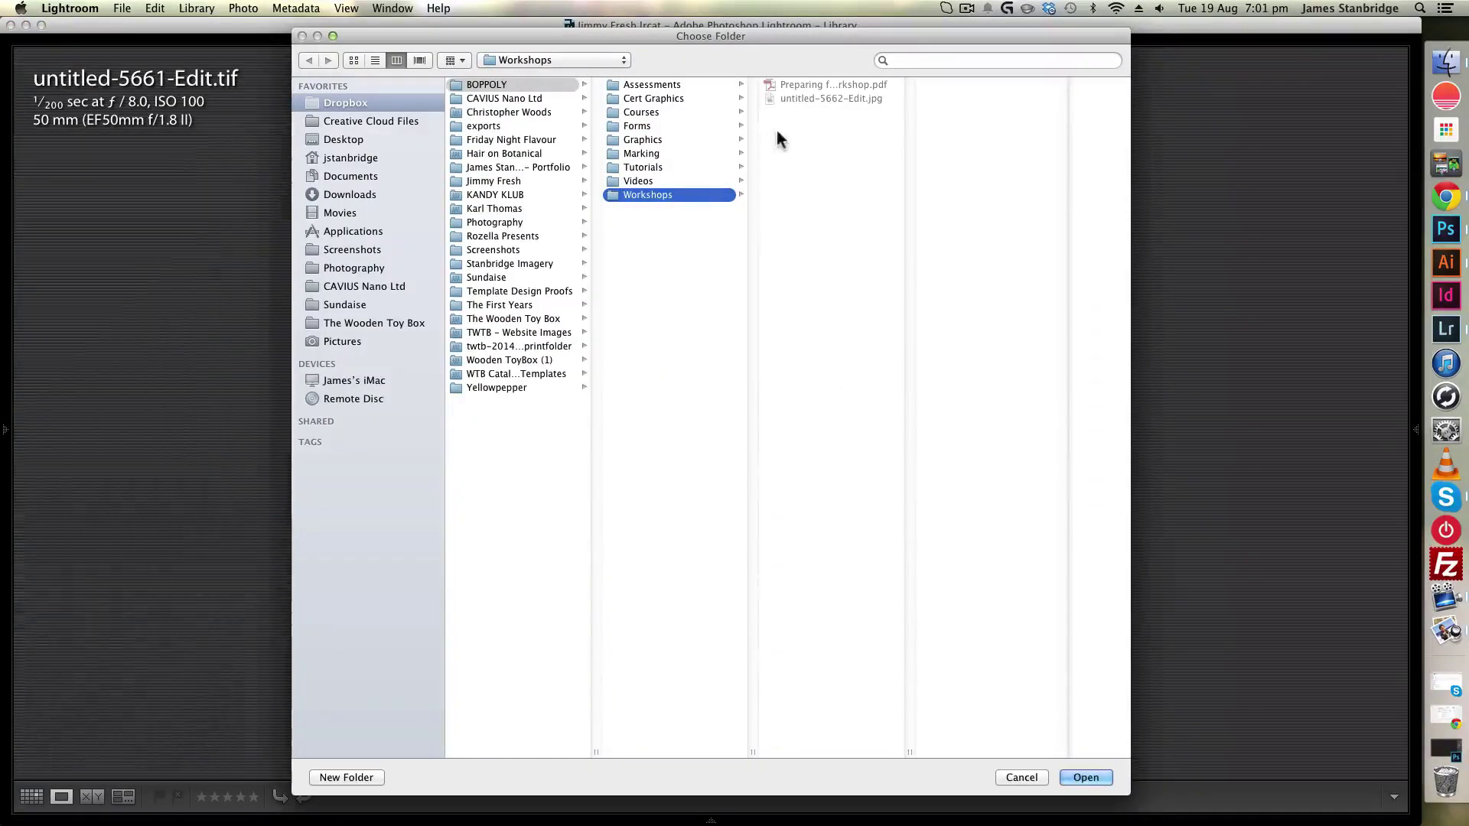
left_click(1085, 778)
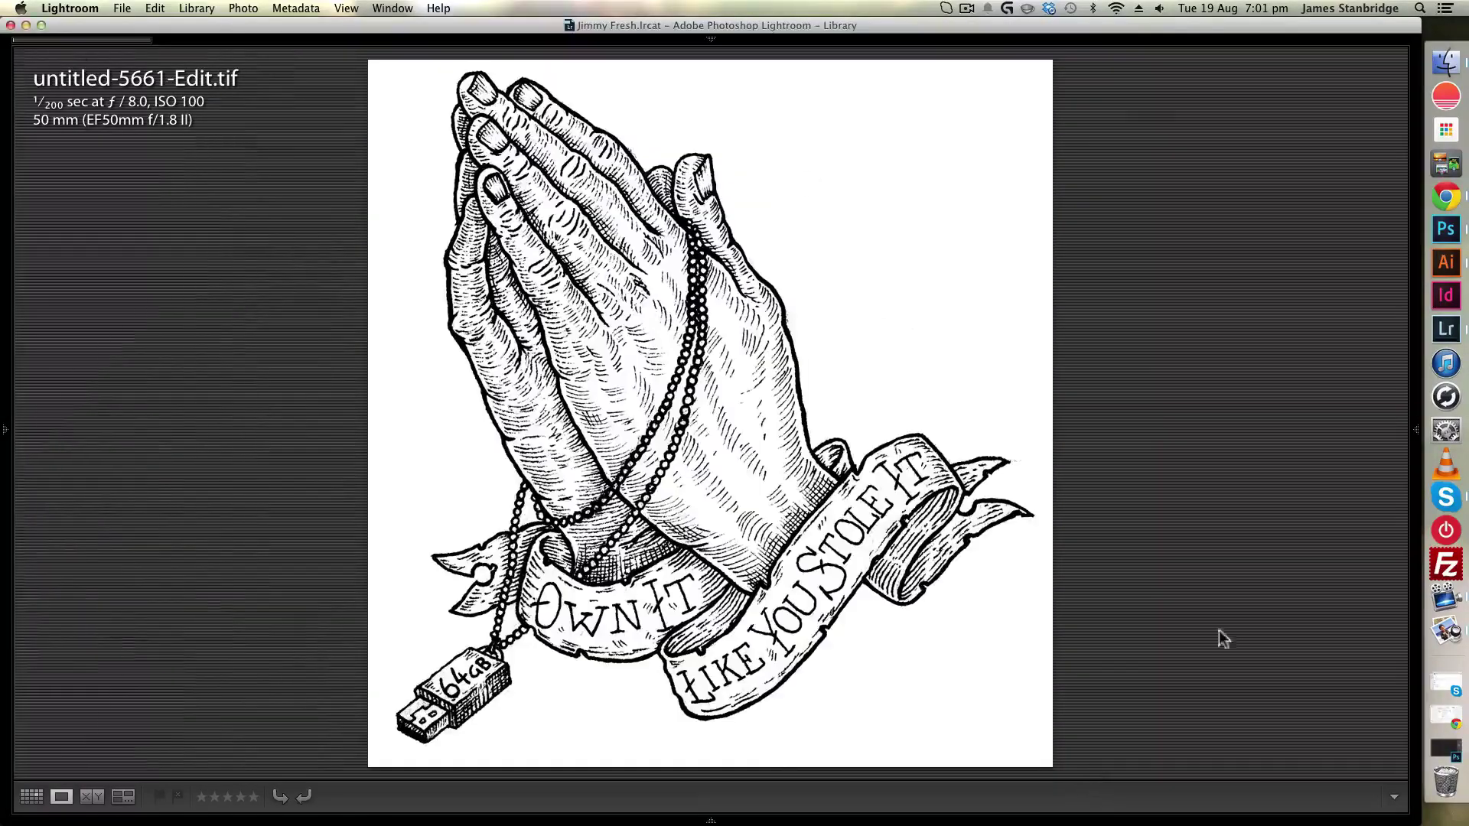
In Illustrator, open untitled-5661-Edit.jpg from Dropbox > BOPPOLY > Workshops
left_click(1437, 278)
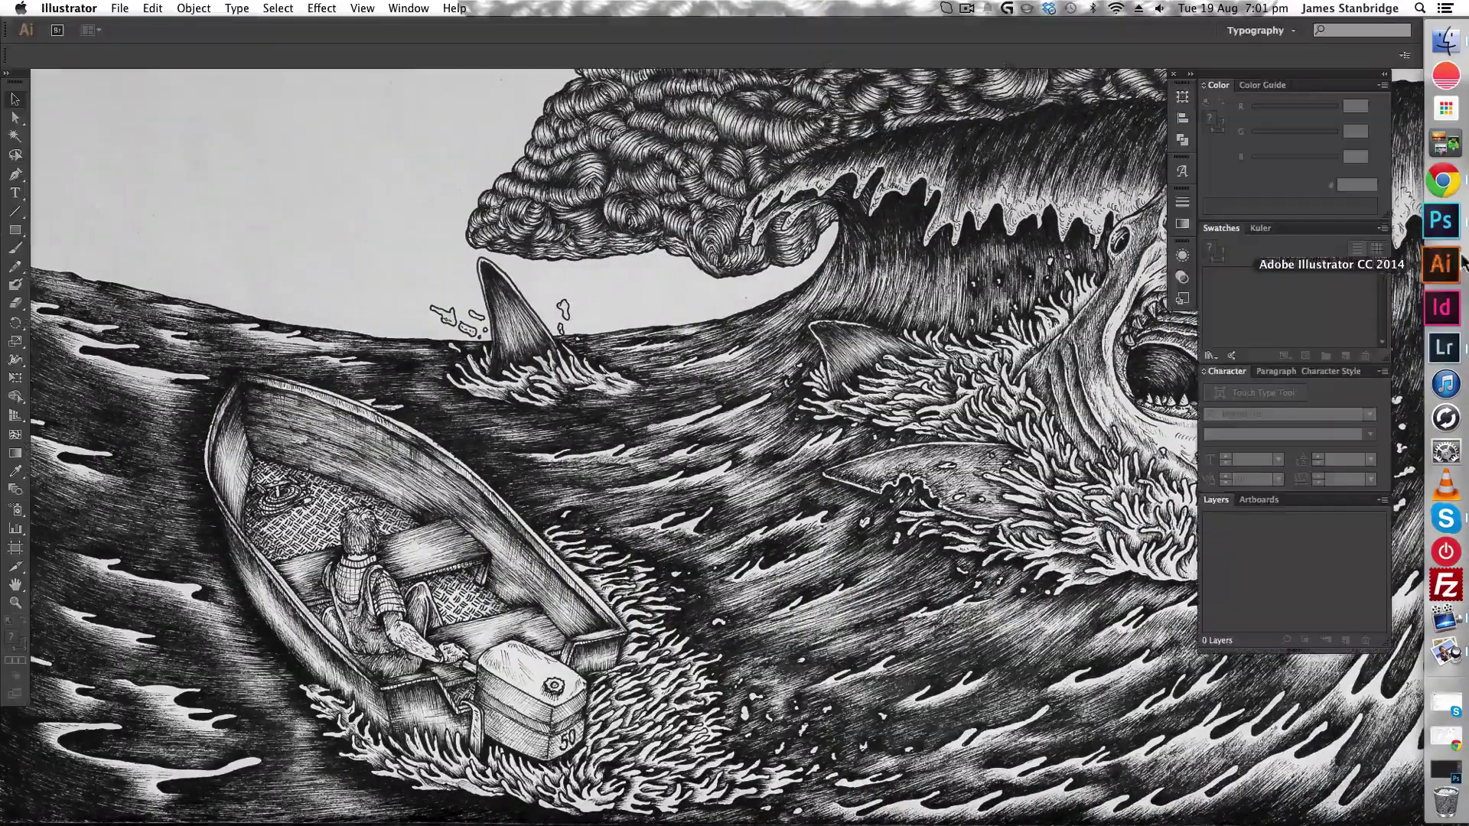
left_click(120, 7)
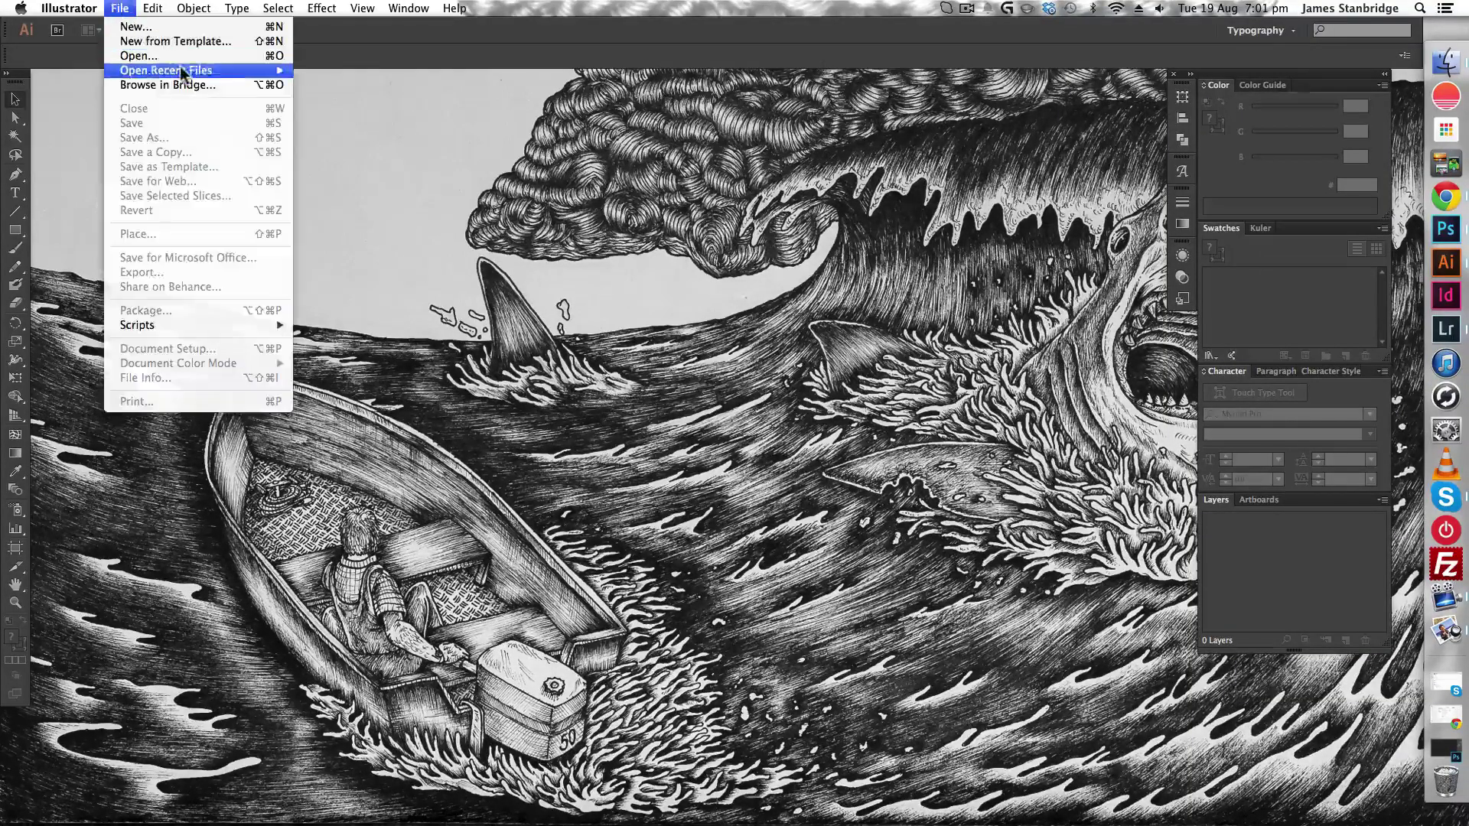
key("super+h")
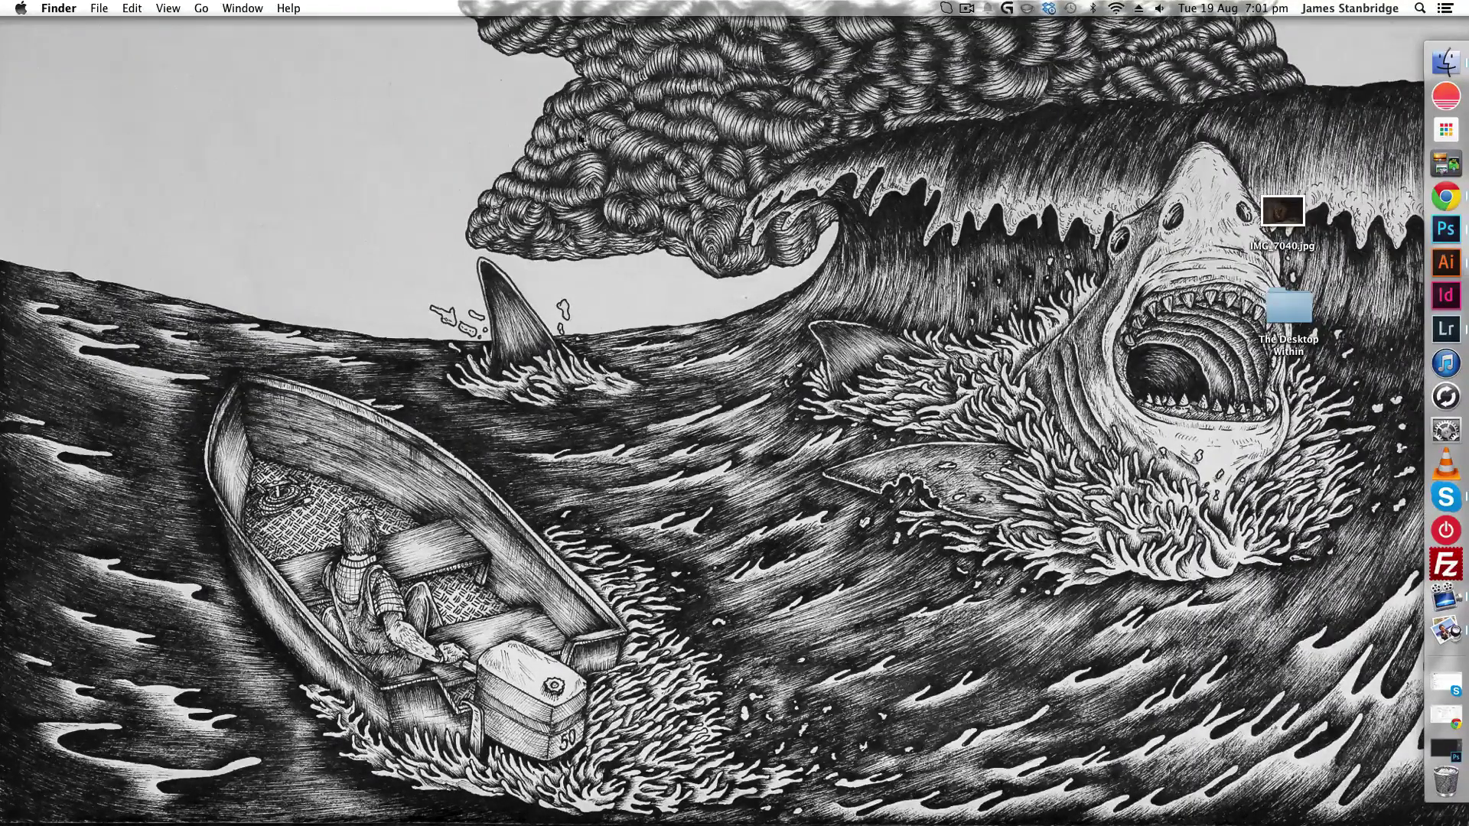
left_click(1451, 260)
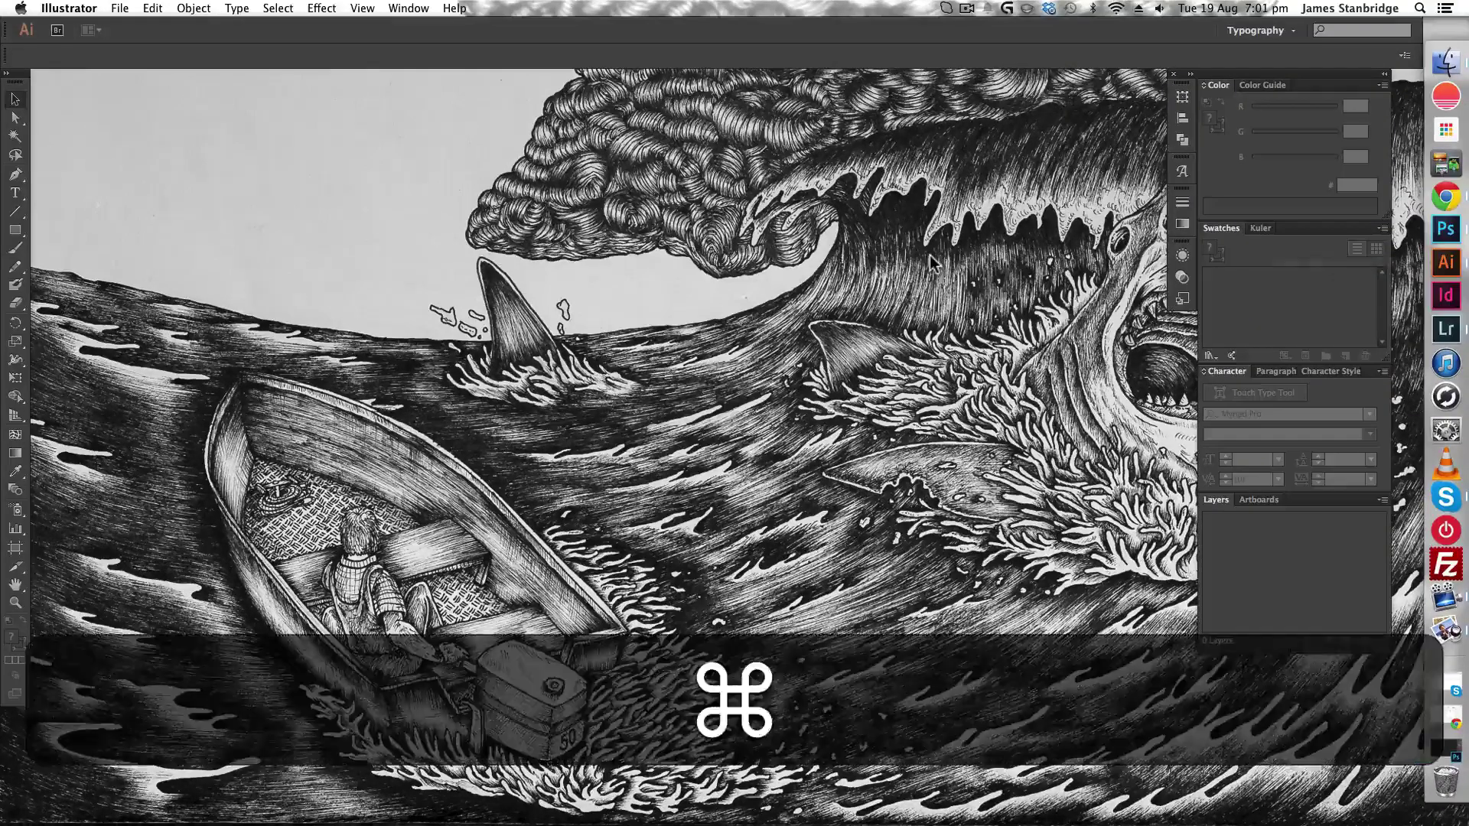
key("super+o")
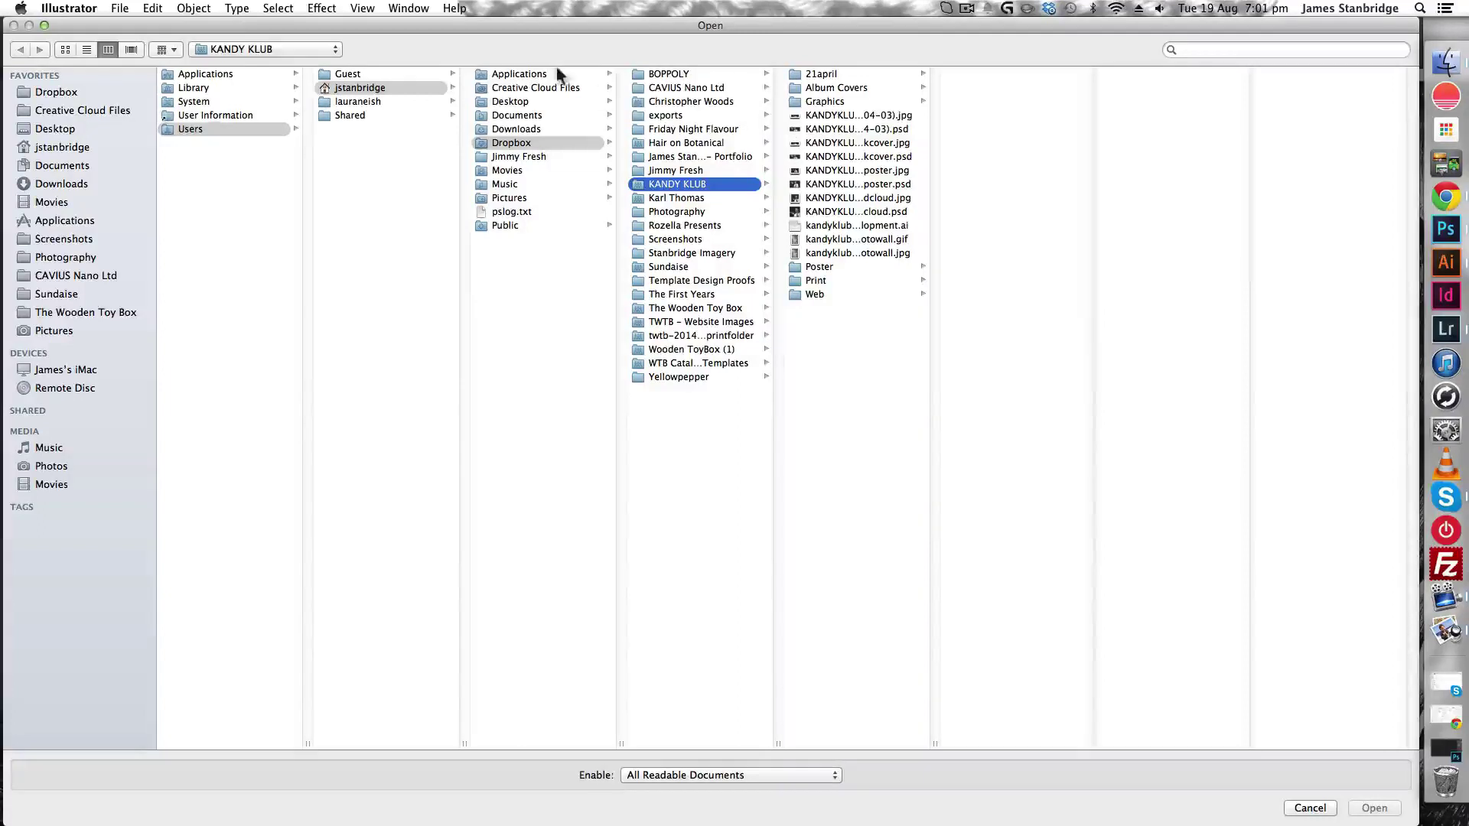
left_click(665, 74)
left_click(820, 187)
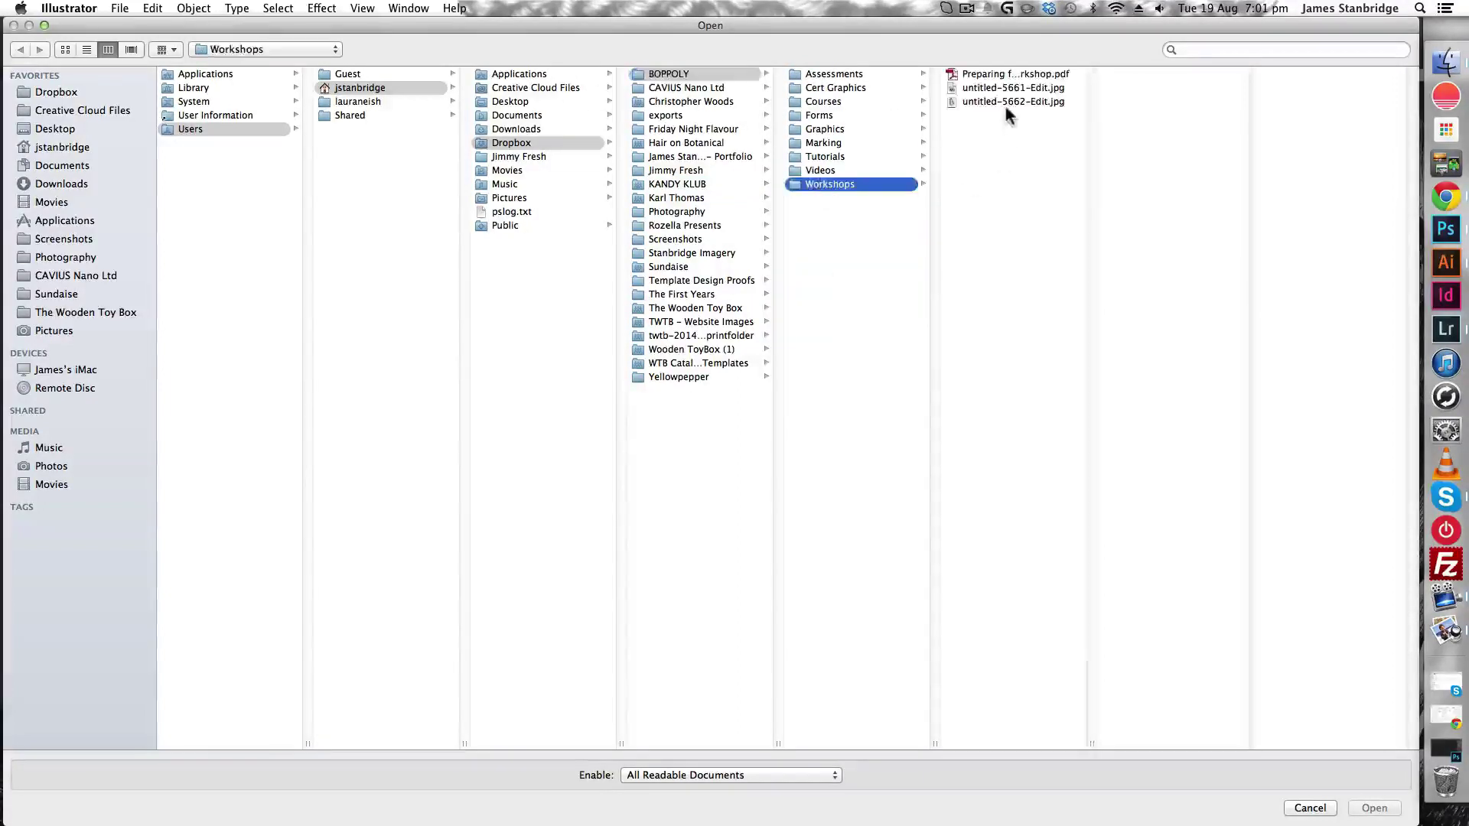
left_click(1014, 88)
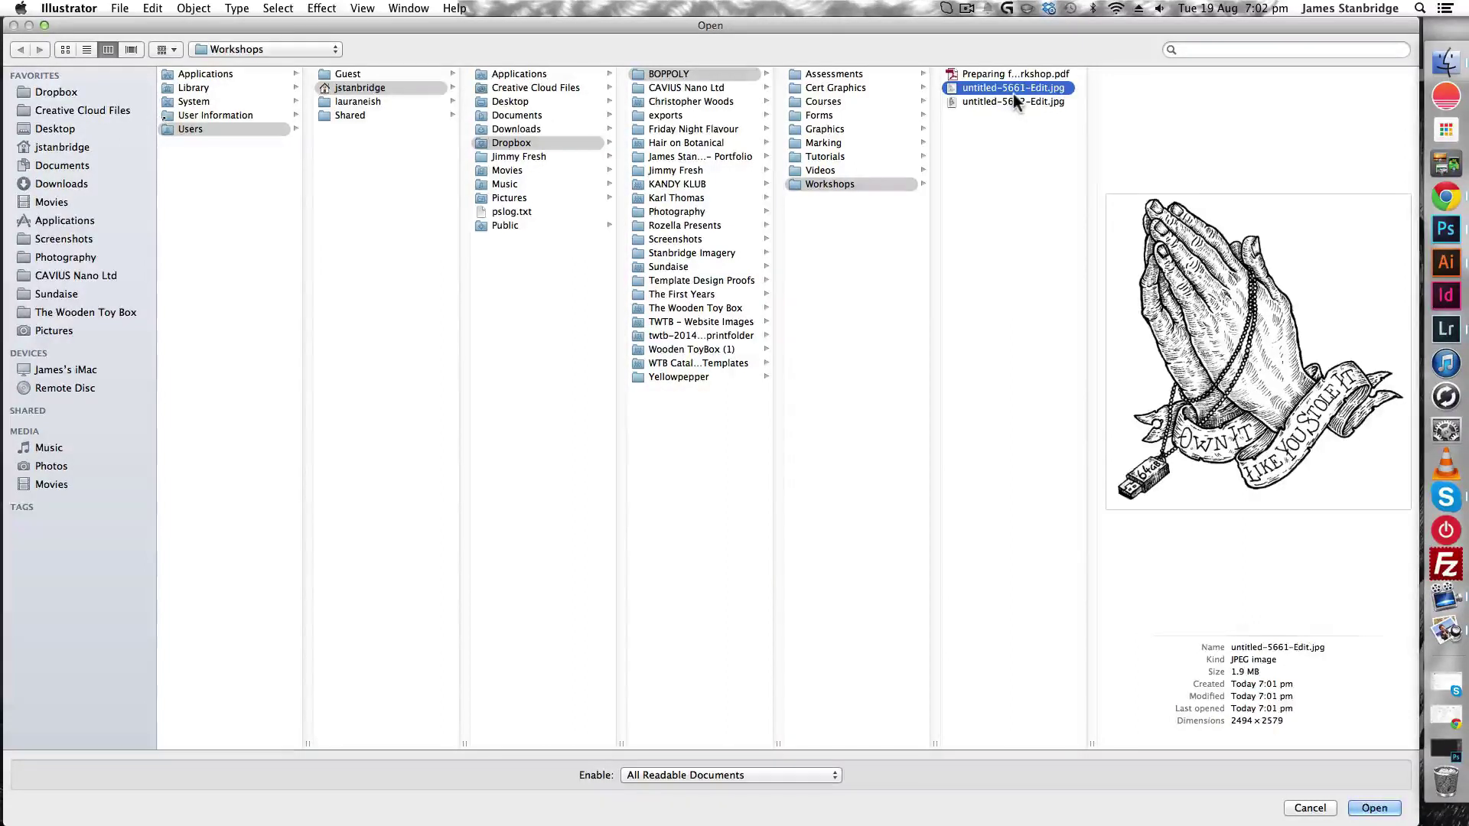
key("Return")
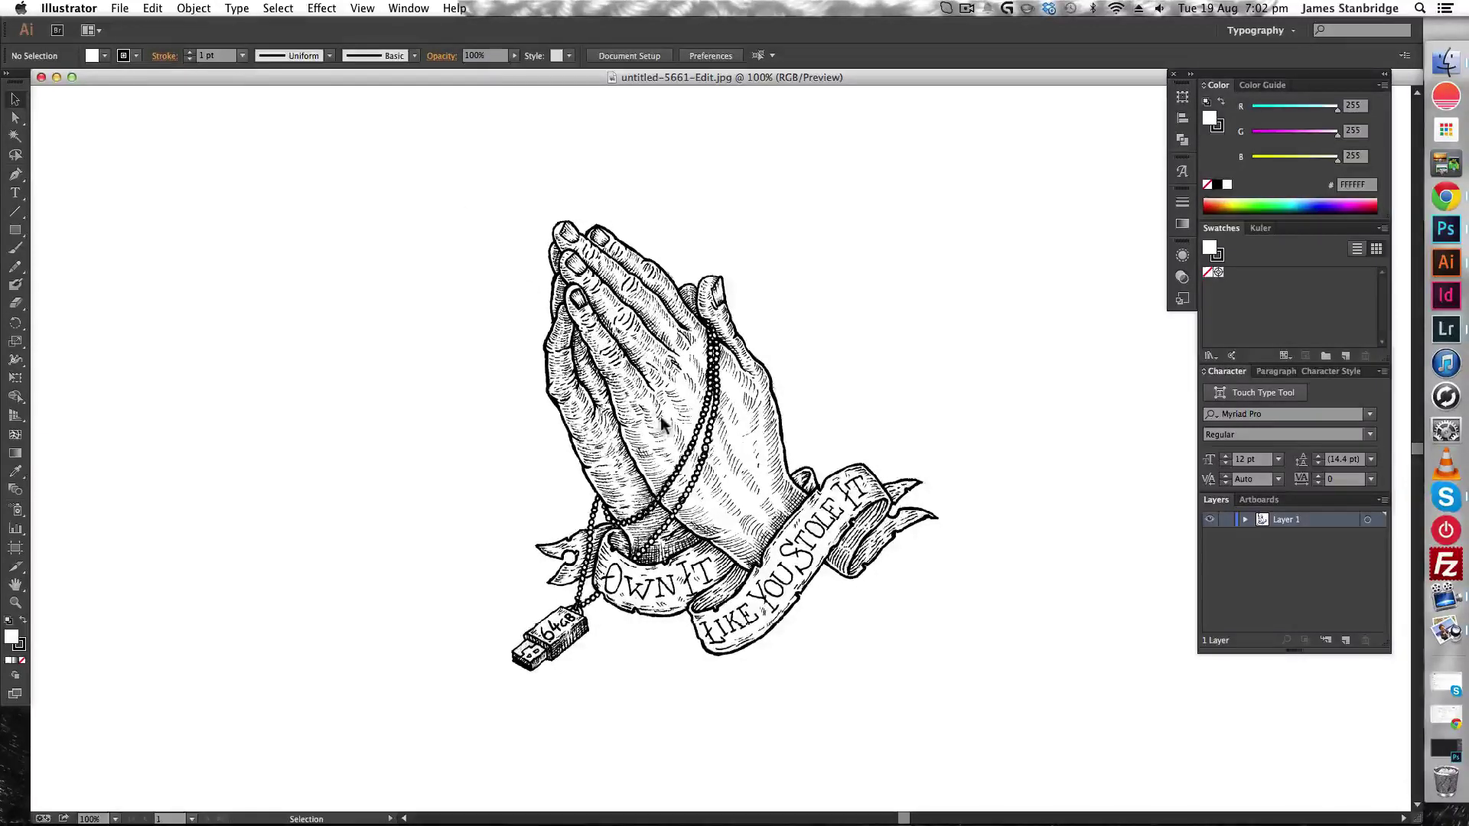
Select the praying-hands image, run Default Image Trace past the slow-trace warning, and zoom in
left_click(581, 391)
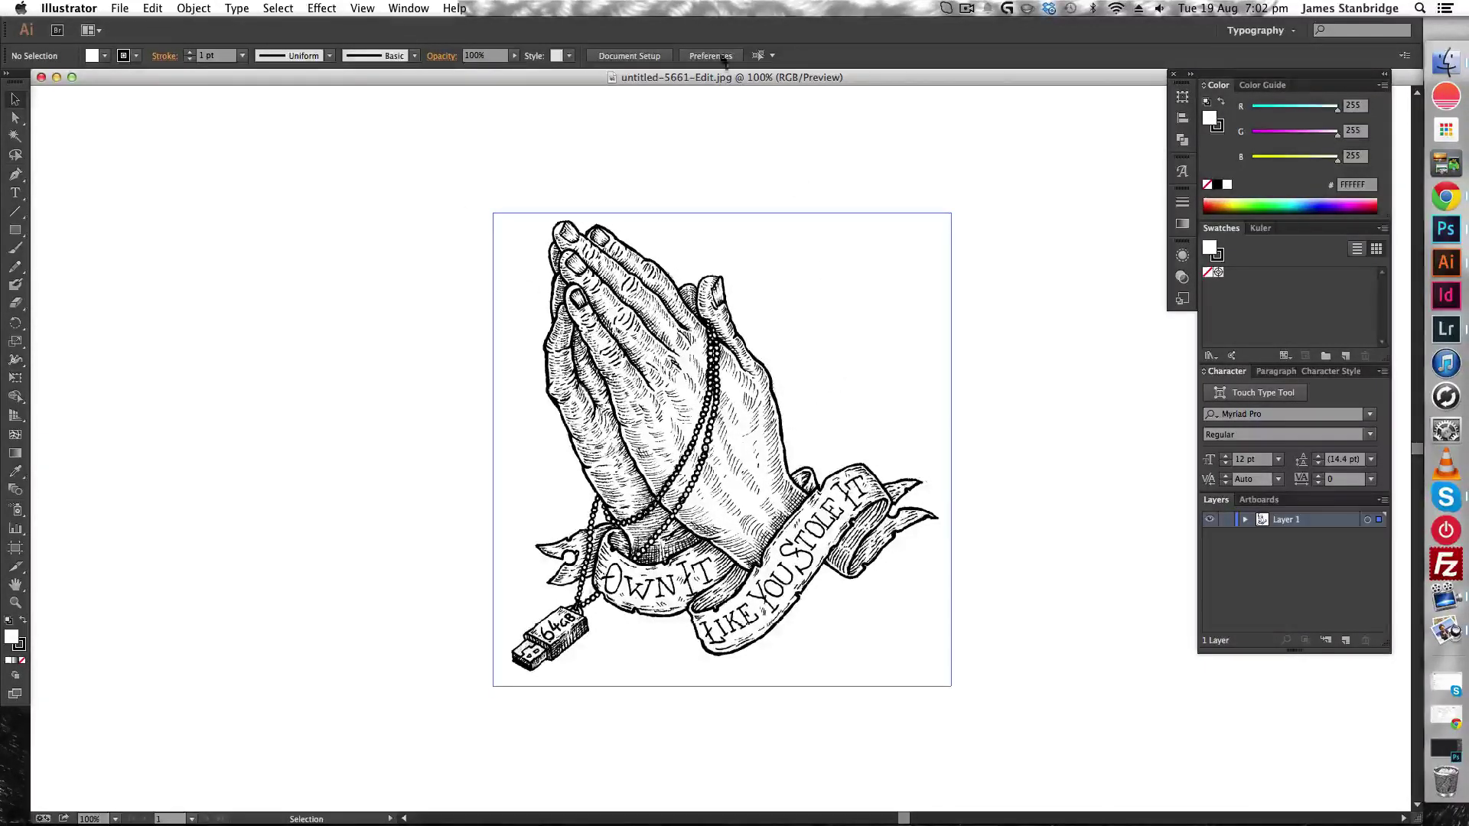
key("super+a")
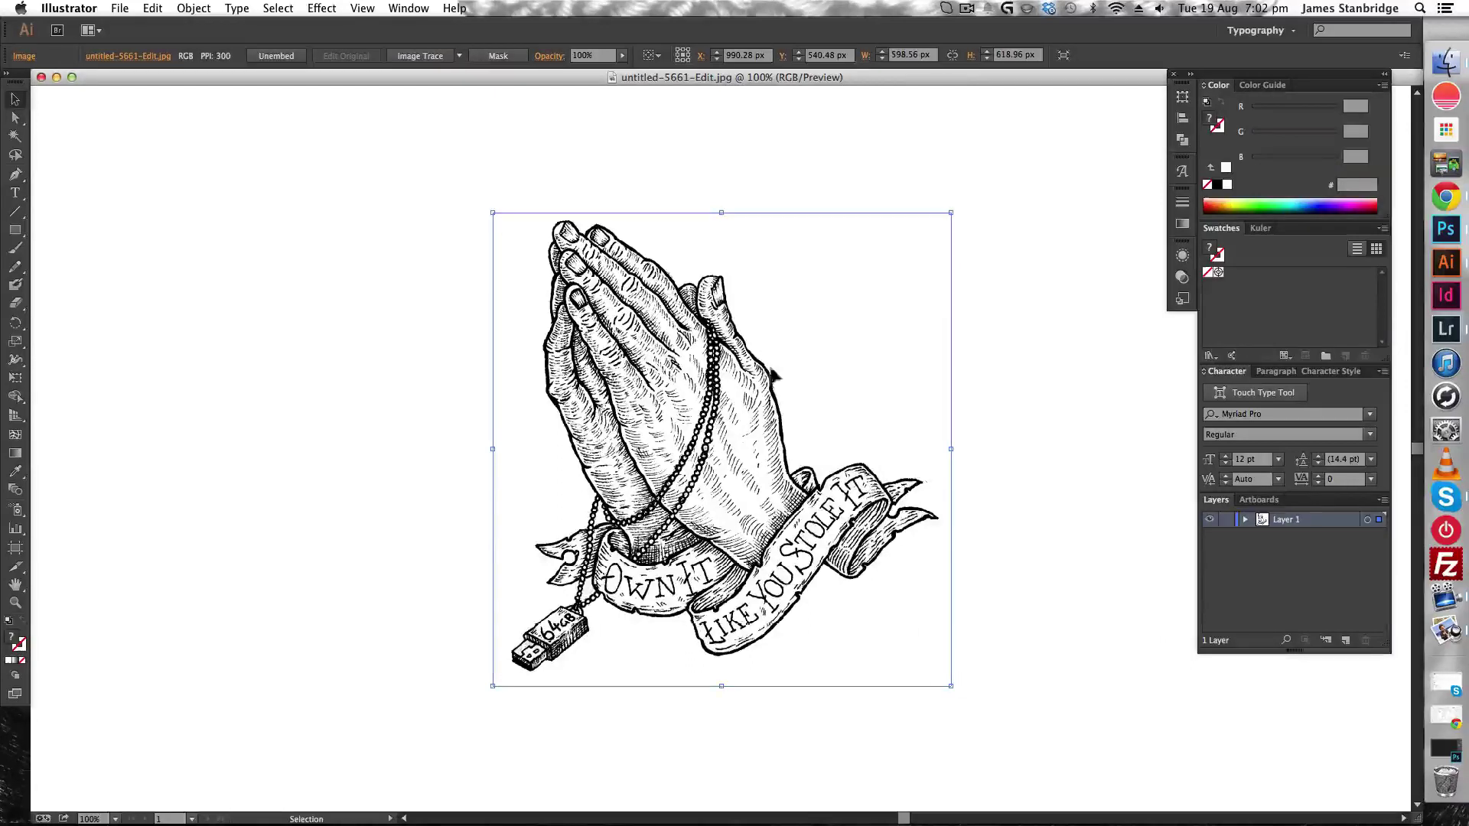
left_click(432, 58)
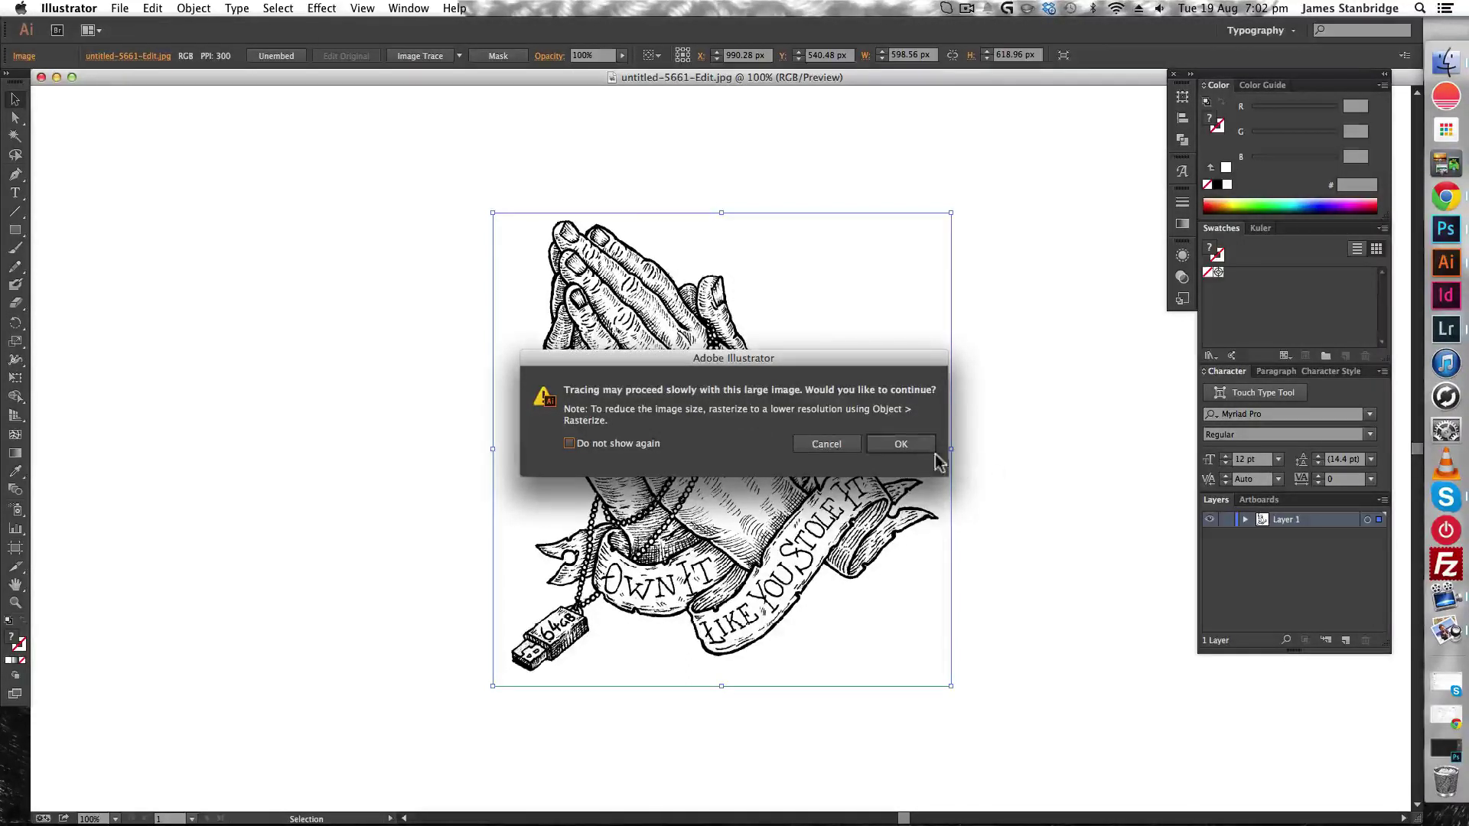
key("Escape")
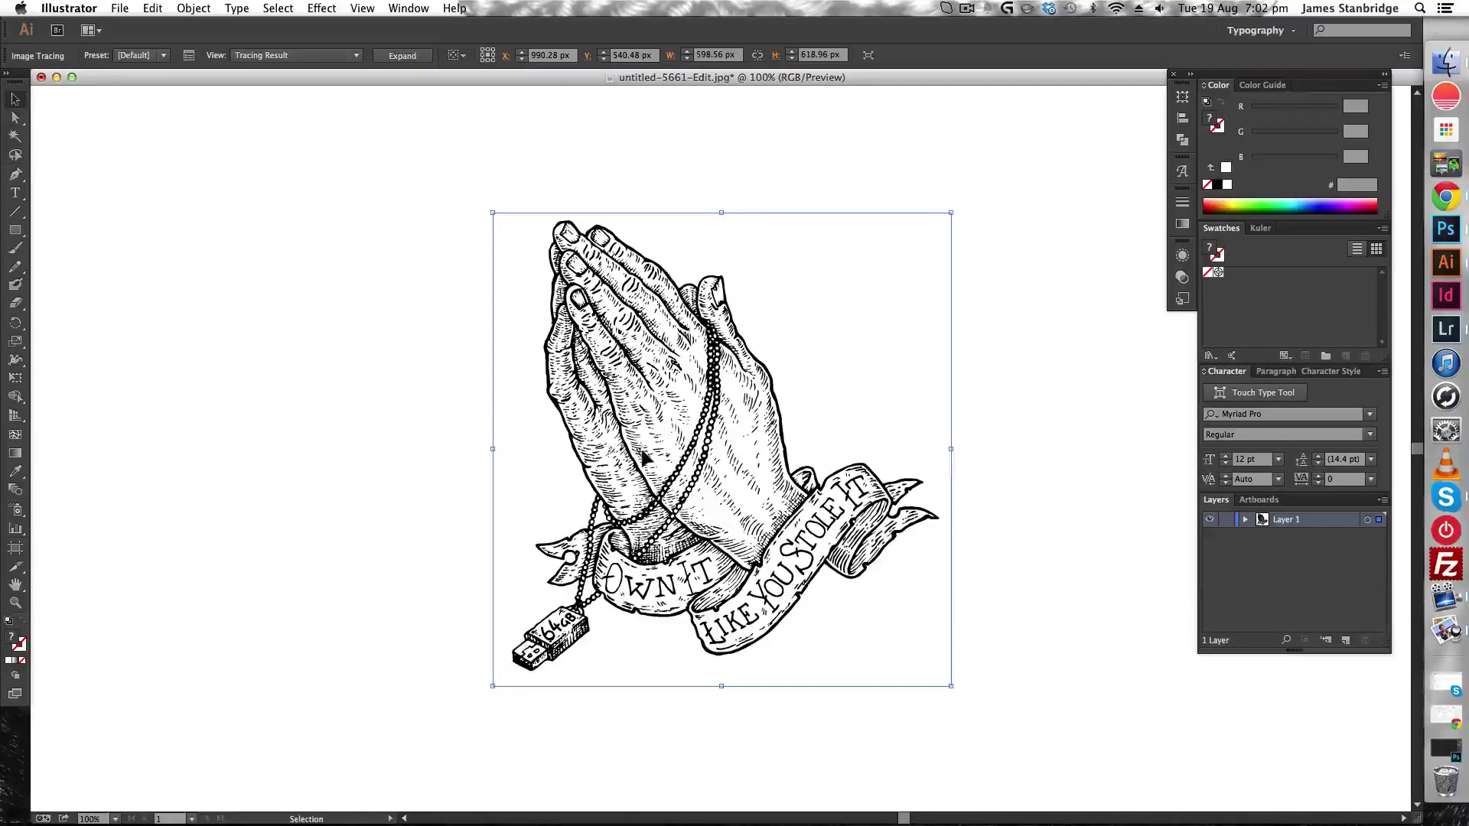
scroll(658, 452, "up", 7)
scroll(664, 458, "down", 8)
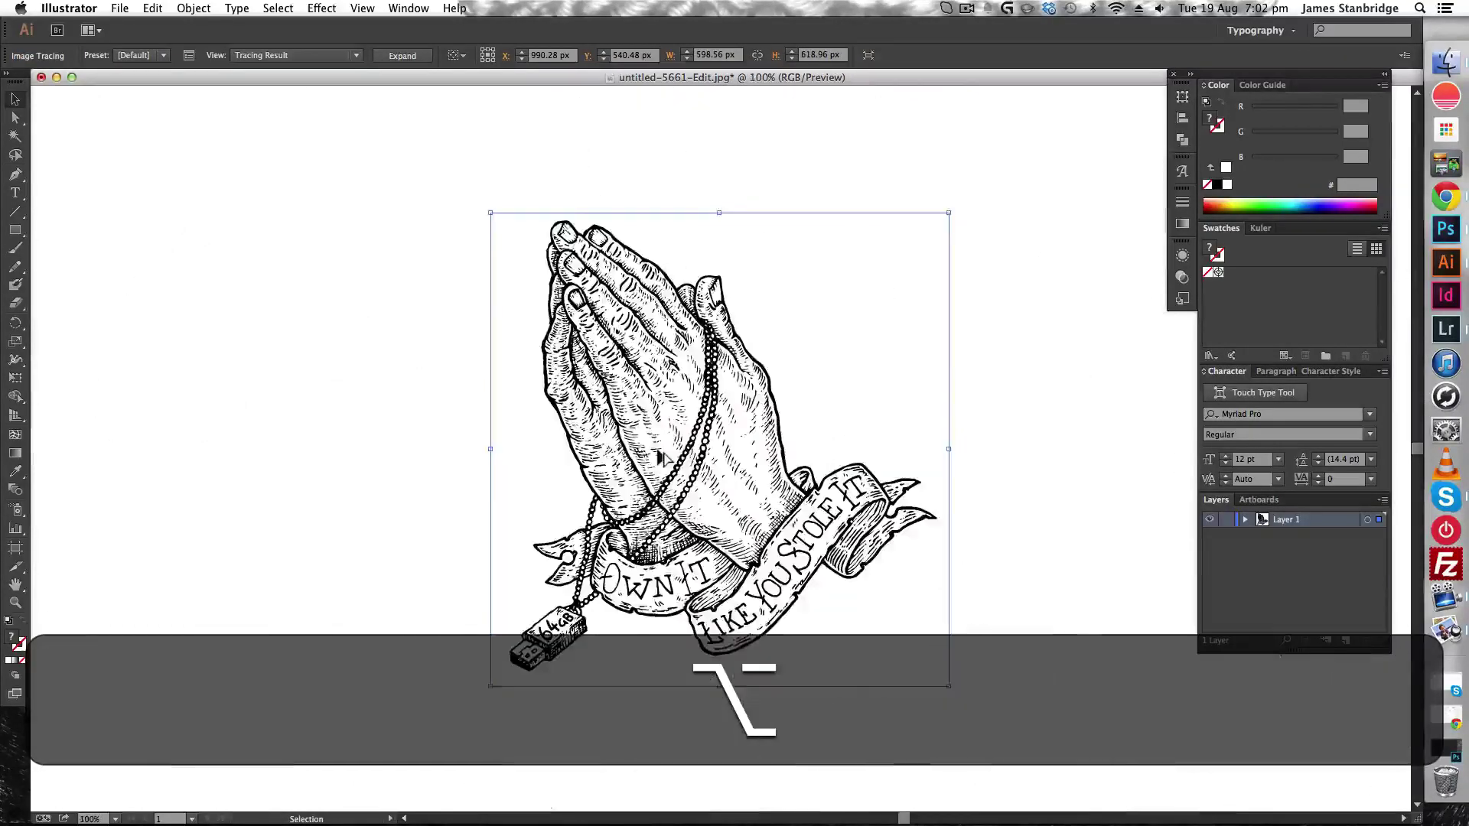
scroll(664, 459, "up", 5)
scroll(664, 458, "up", 2)
scroll(666, 460, "down", 4)
scroll(681, 468, "up", 1)
scroll(684, 470, "down", 2)
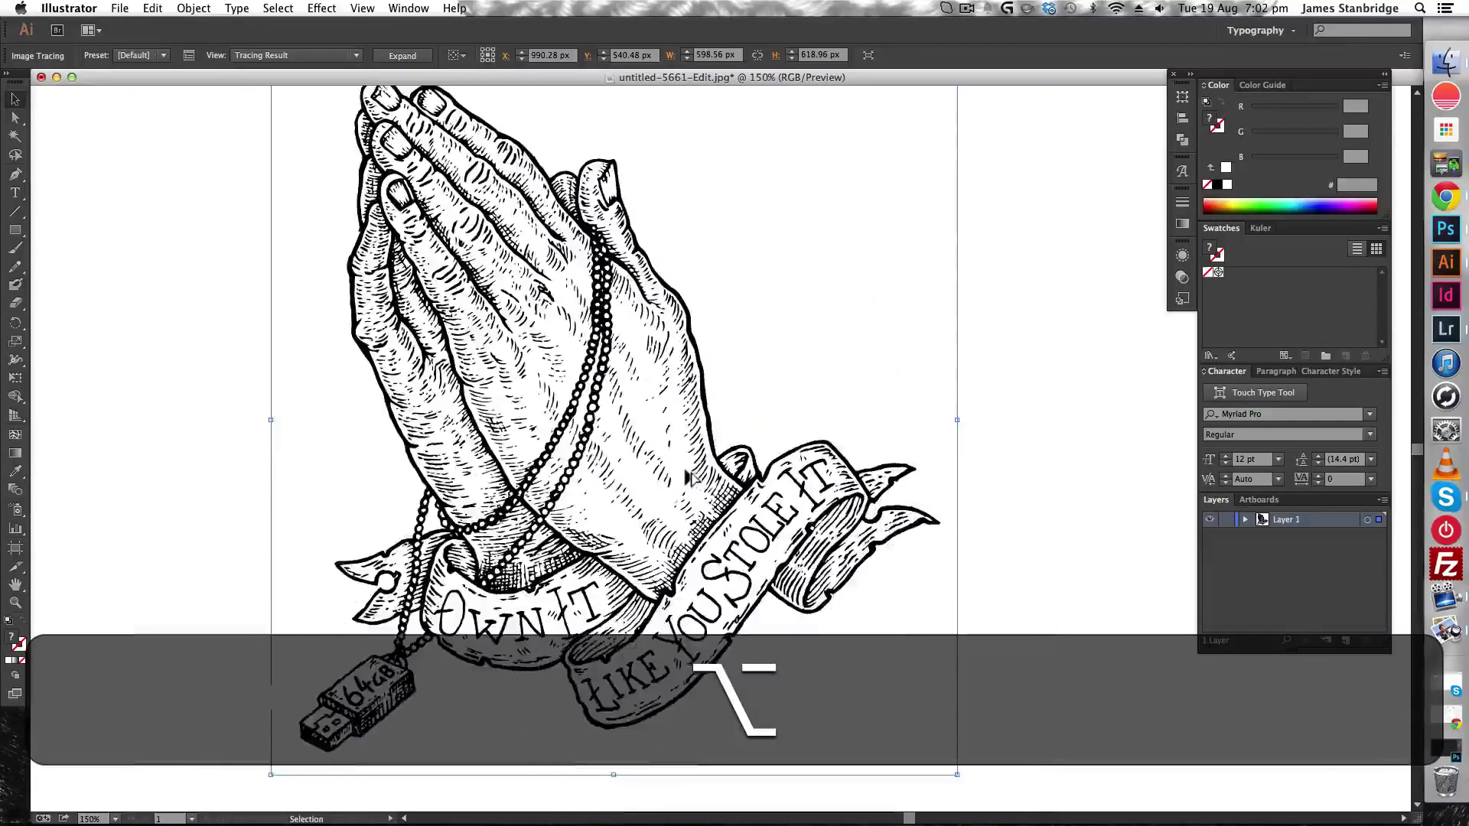
scroll(698, 517, "up", 1)
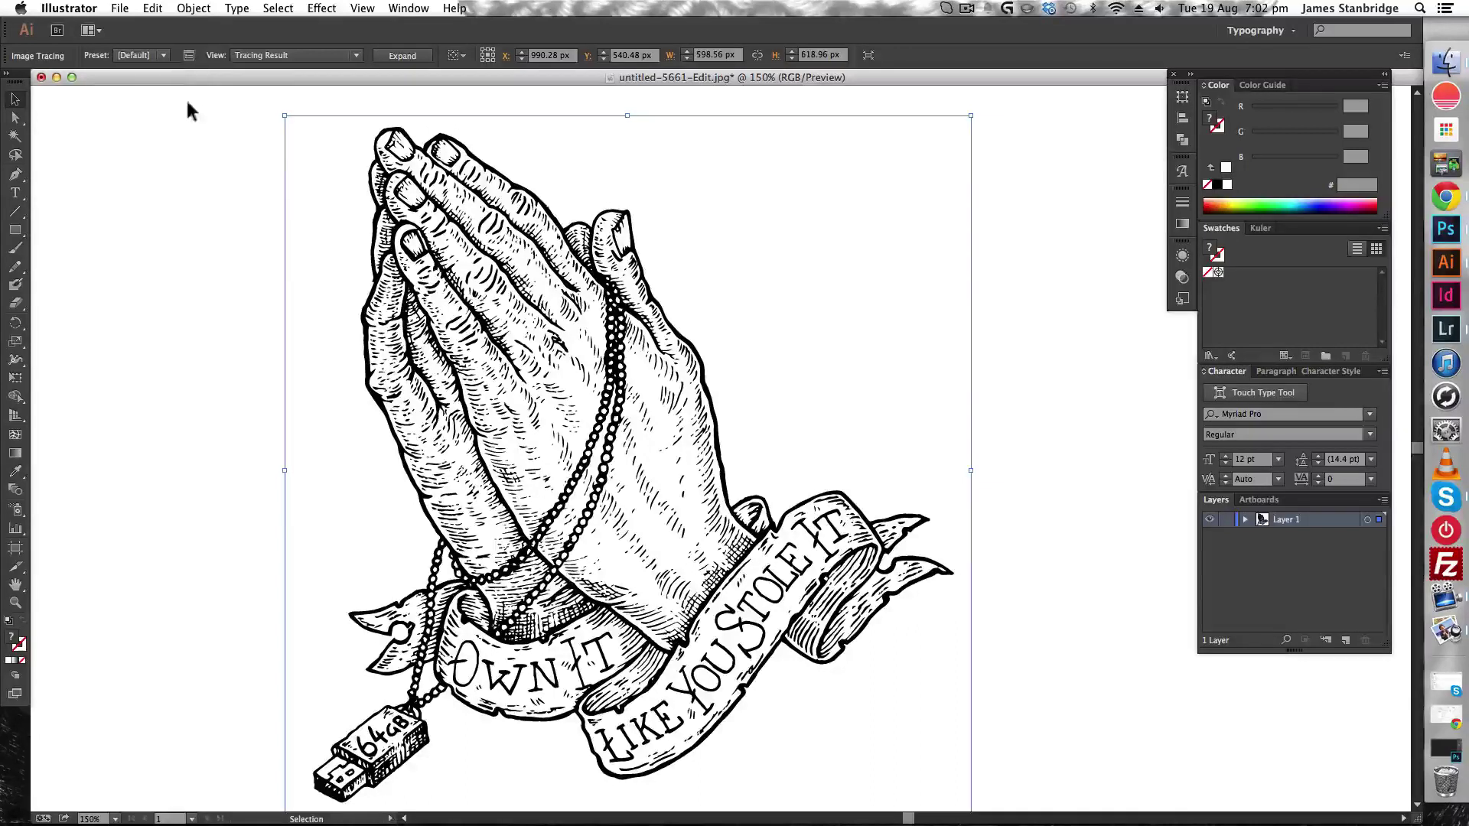
In the Image Trace panel's advanced options, raise Corners from 75% to 100%
left_click(189, 56)
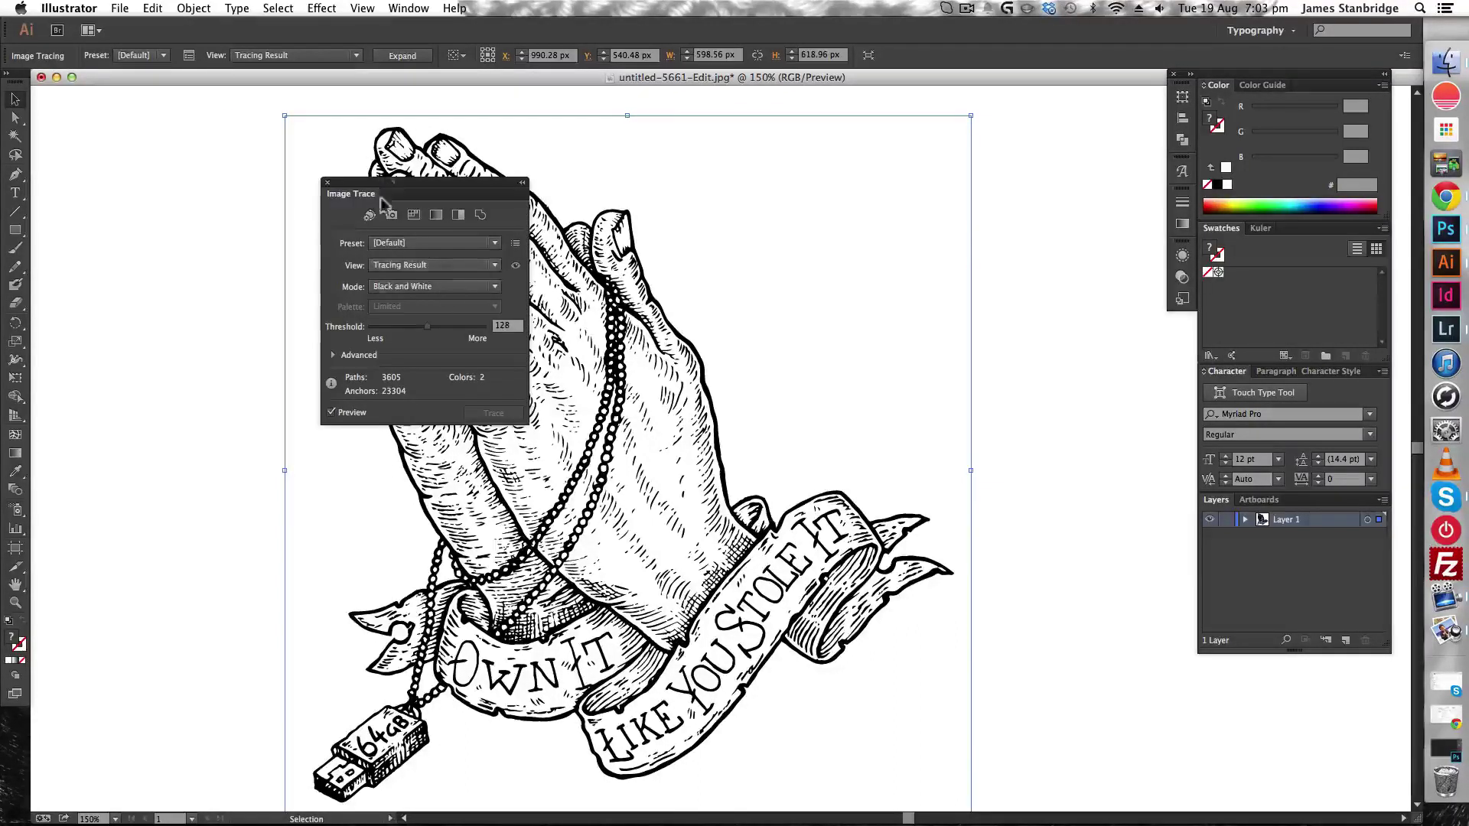
left_click(333, 354)
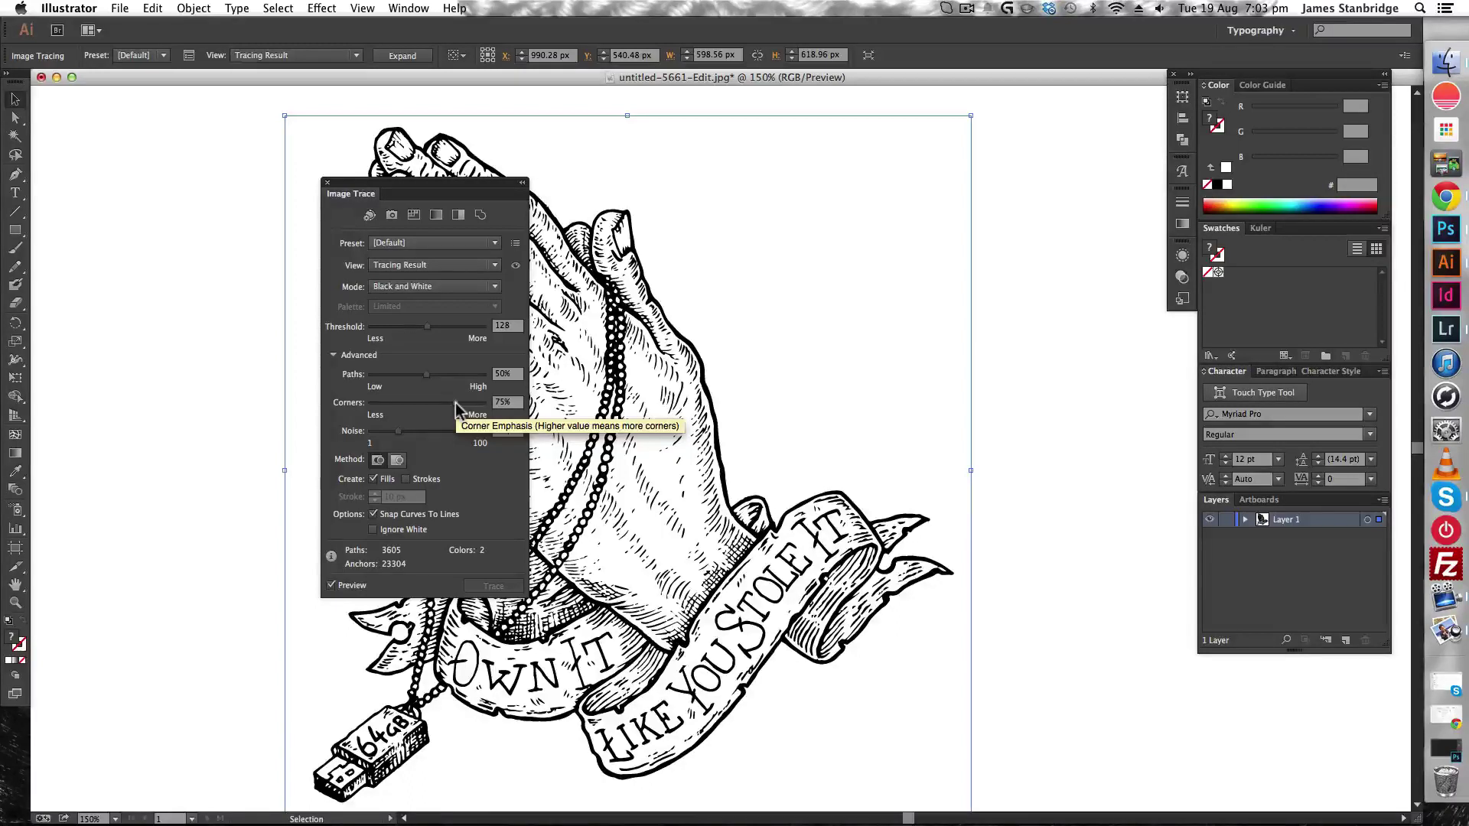
left_click_drag(456, 402, 485, 403)
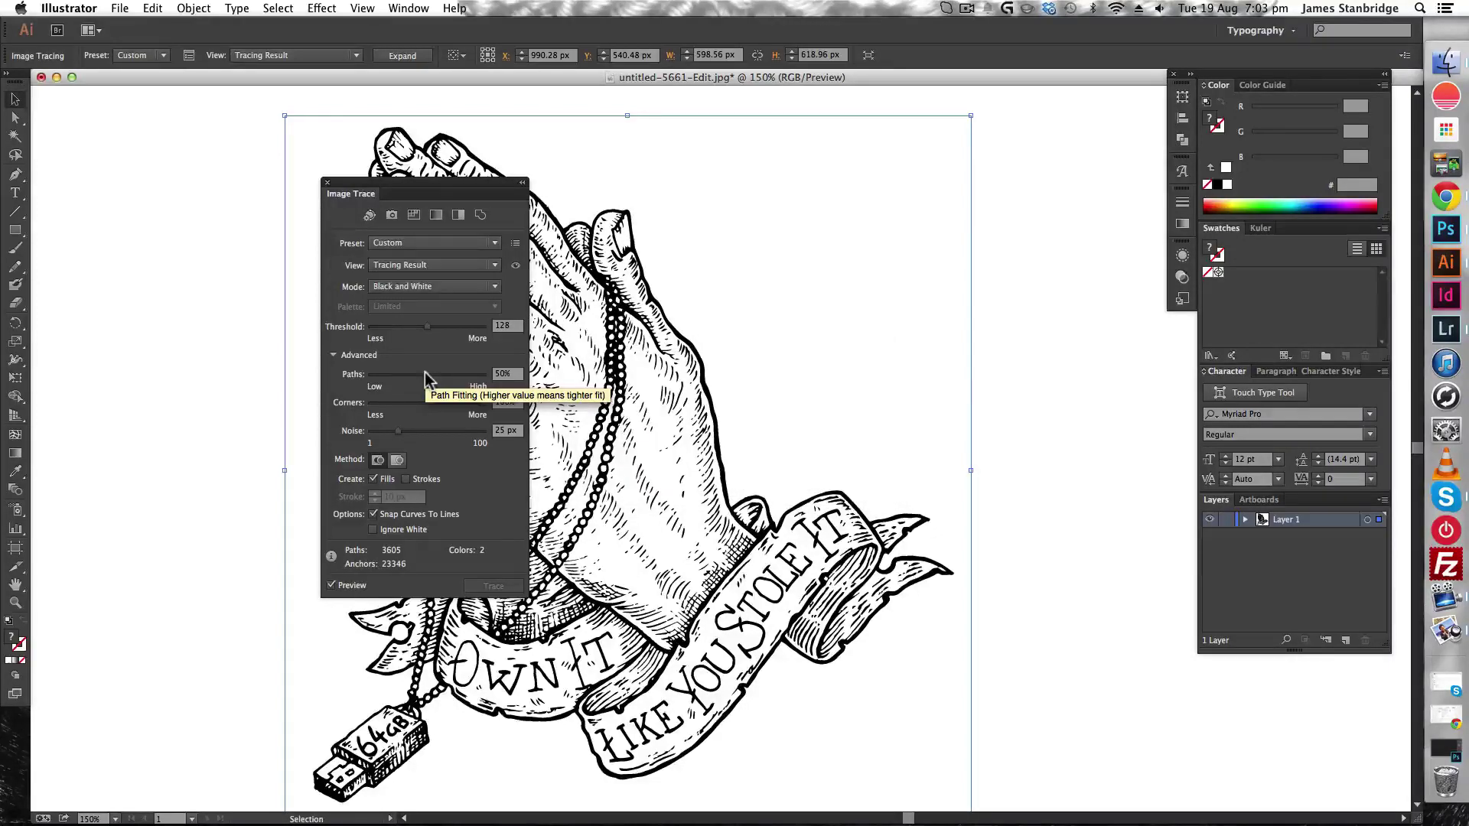
Zoom and pan to inspect the whole traced hands, then bring back the trace settings
key("super+plus")
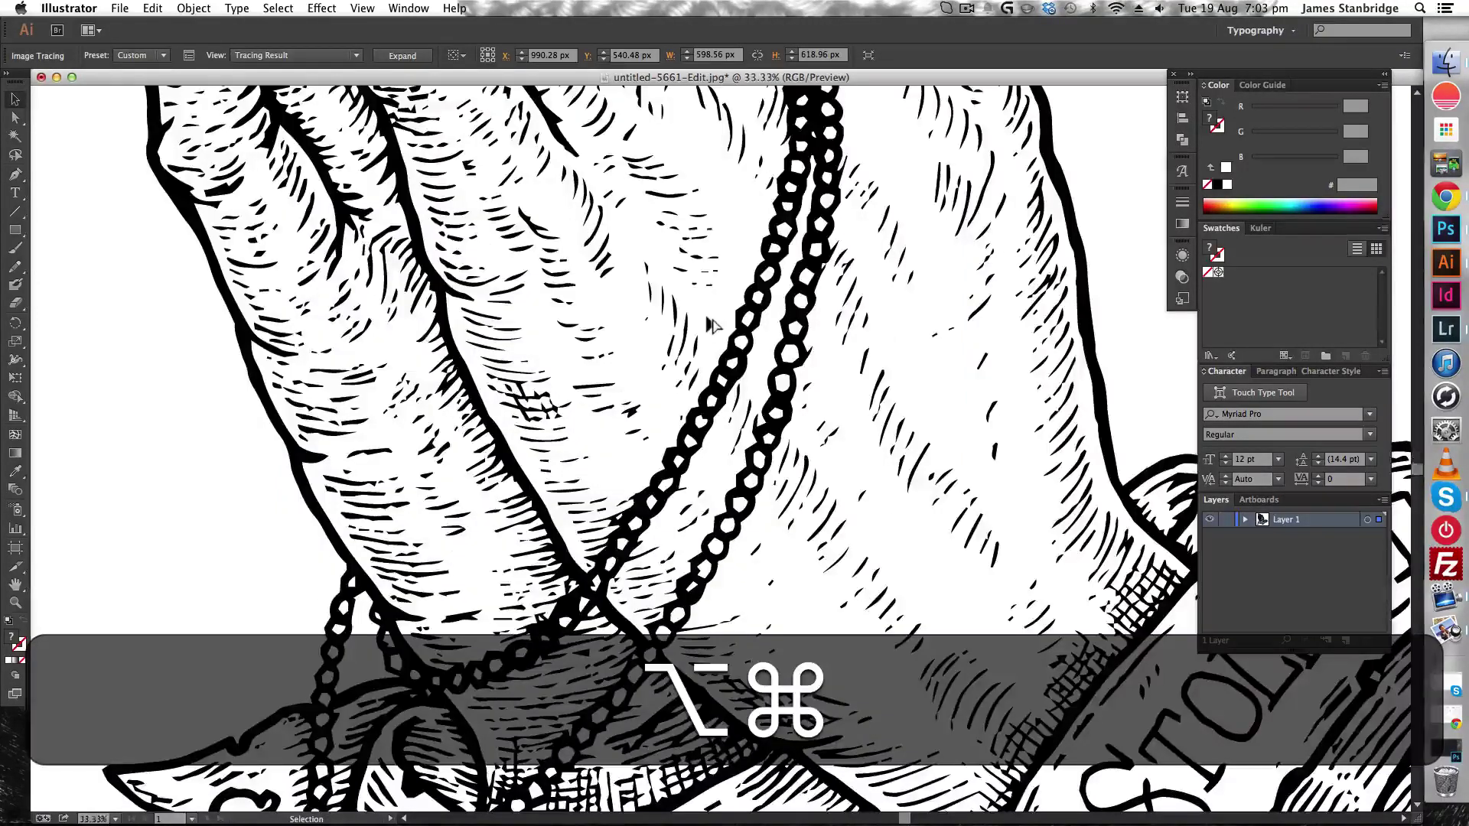
key("super+alt+0")
scroll(710, 325, "up", 10)
scroll(486, 301, "down", 4)
left_click_drag(550, 337, 792, 457)
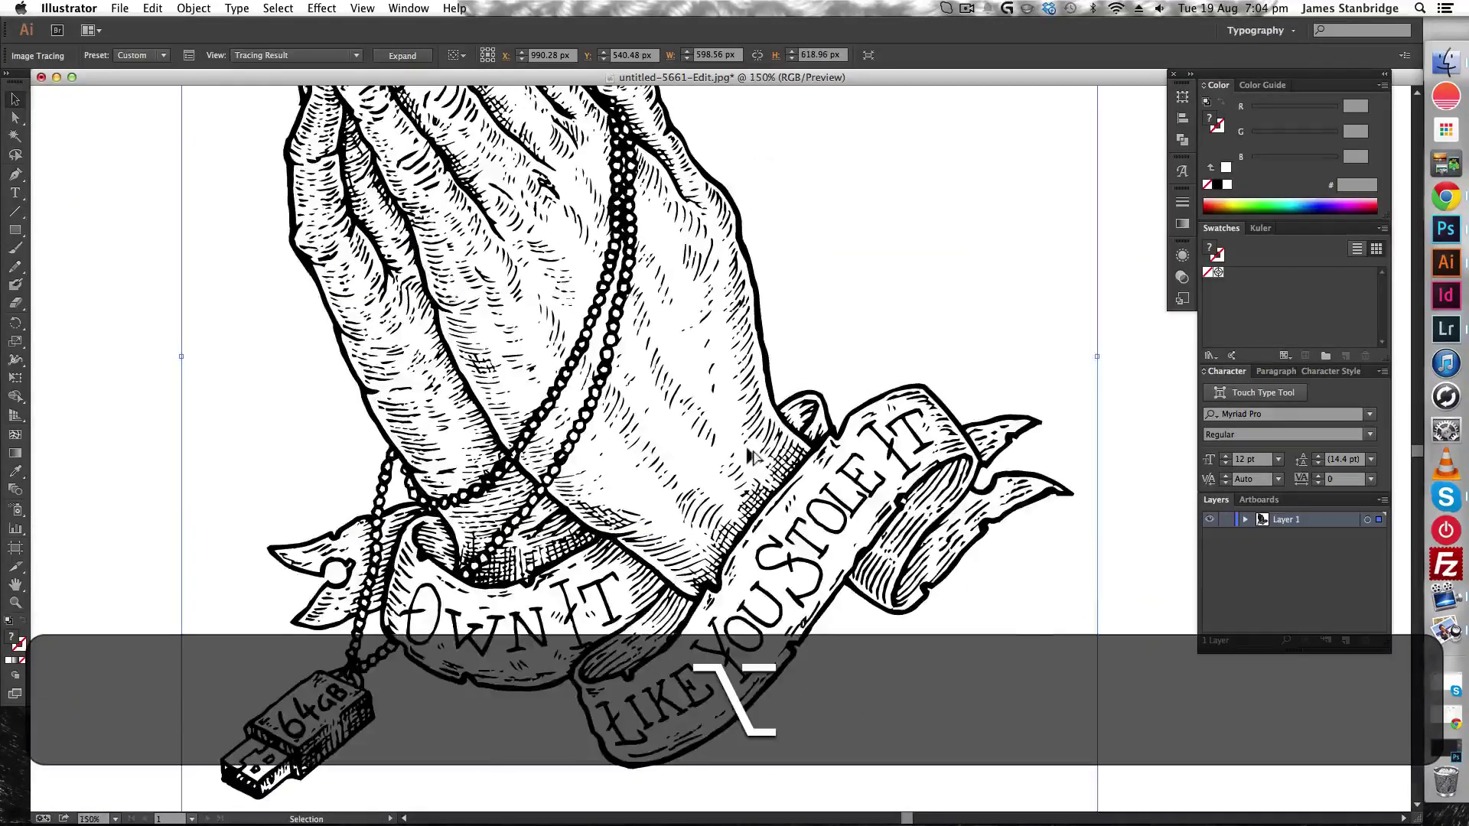
scroll(752, 457, "down", 5, "alt")
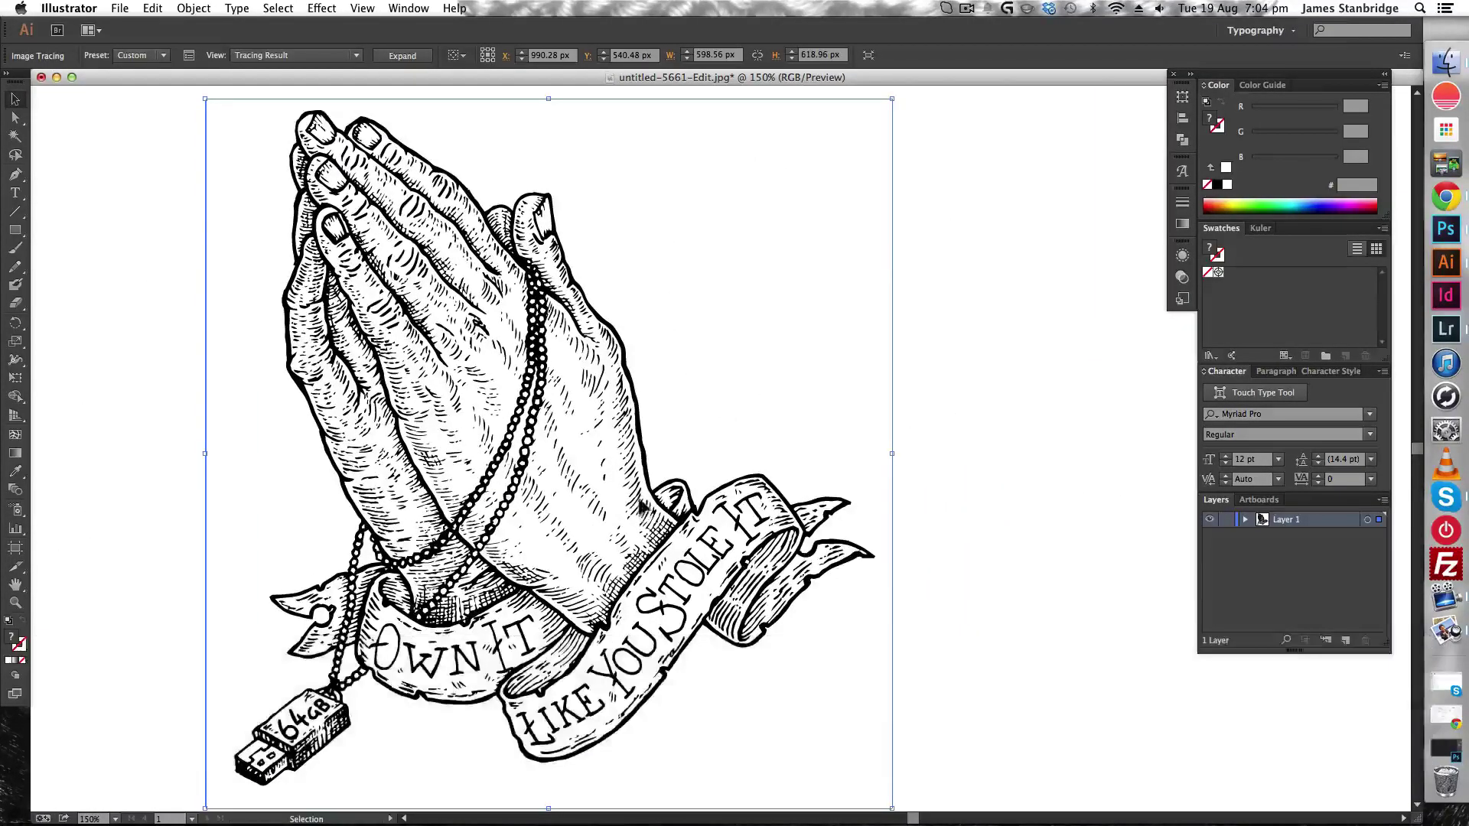
left_click(189, 55)
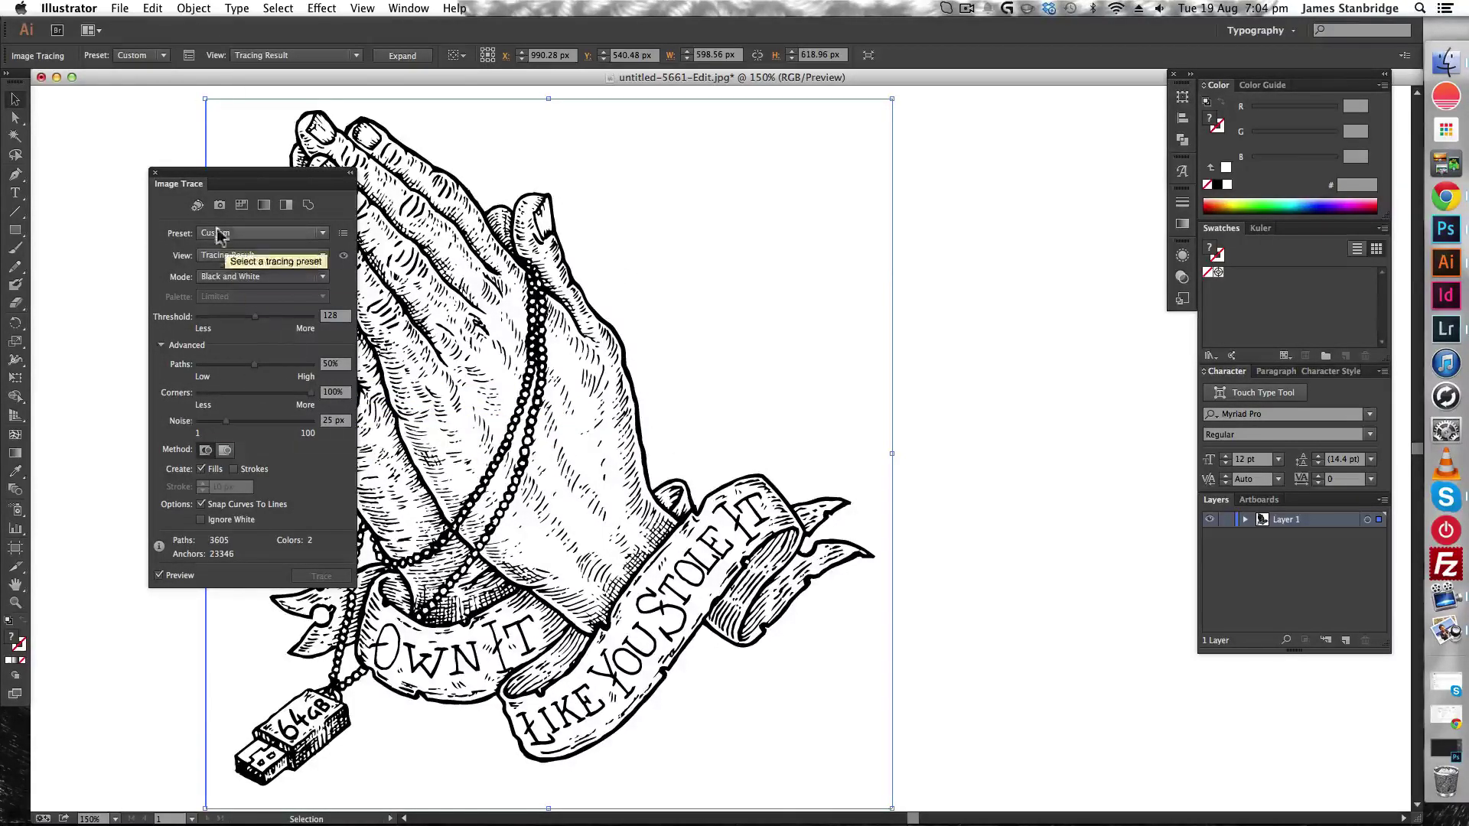
Close the Image Trace panel, expand the trace into vector paths, deselect, and inspect
left_click(155, 172)
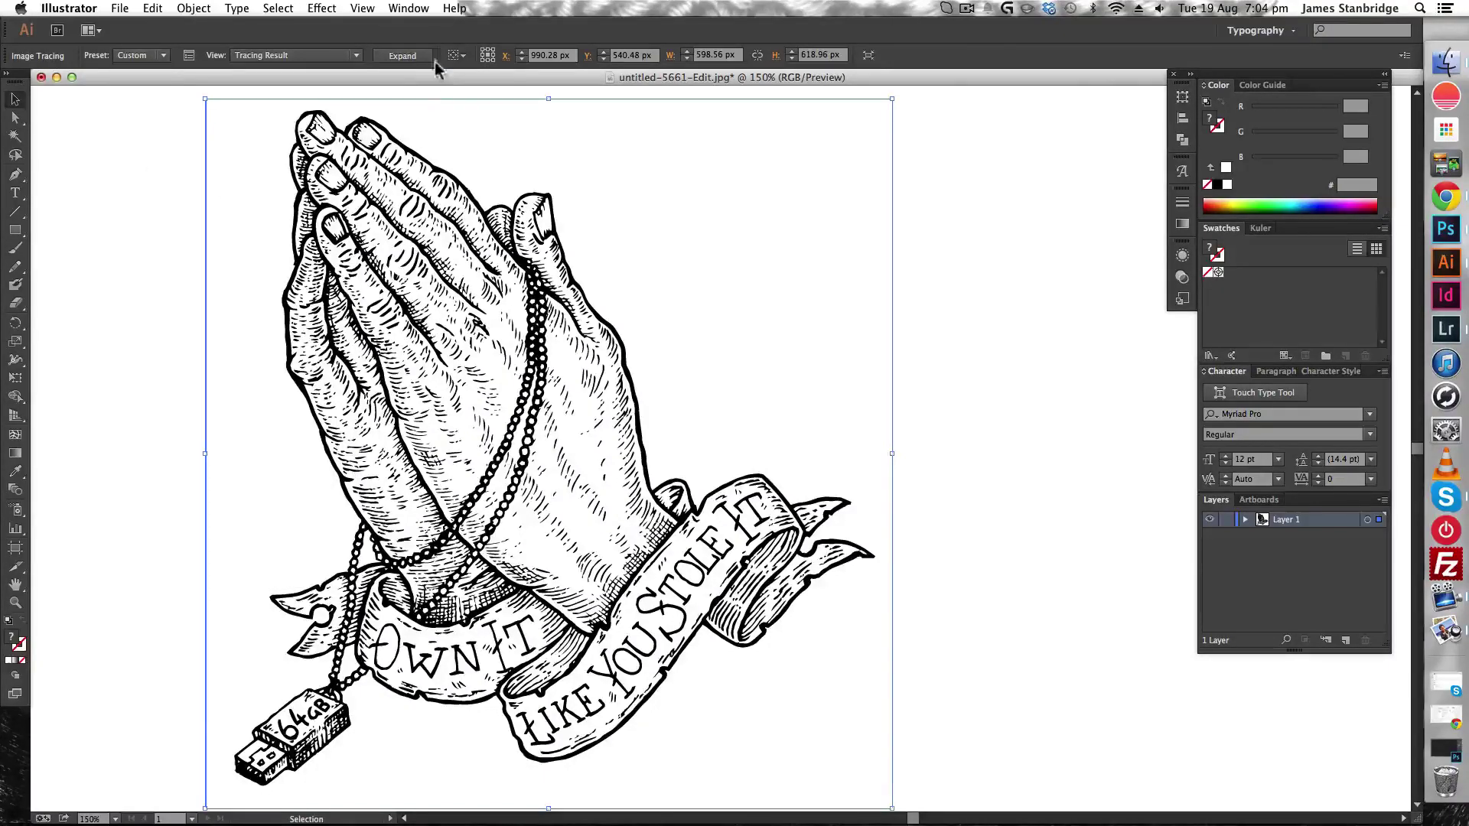
left_click(404, 55)
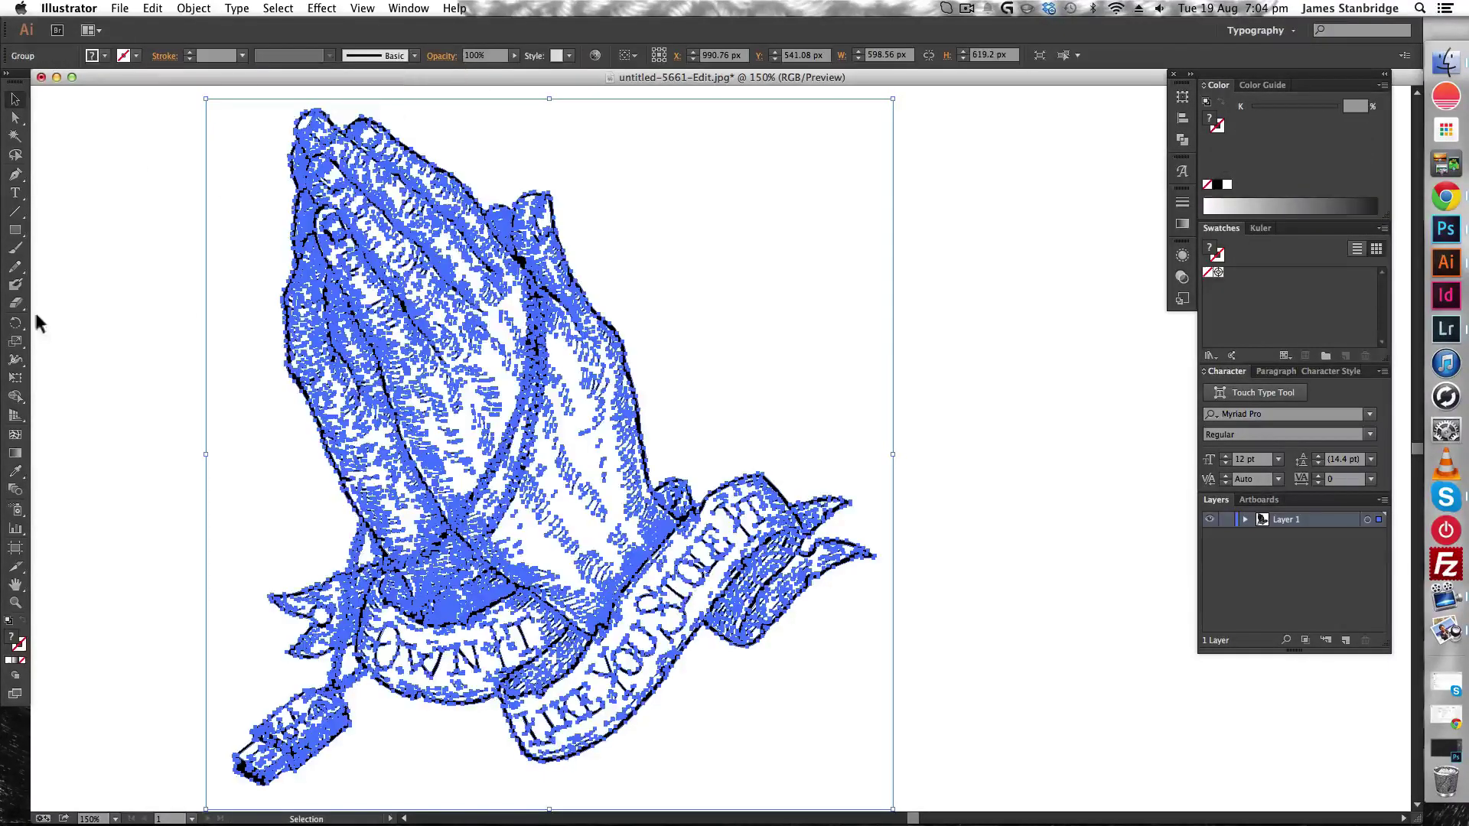
left_click(110, 318)
scroll(537, 457, "up", 4)
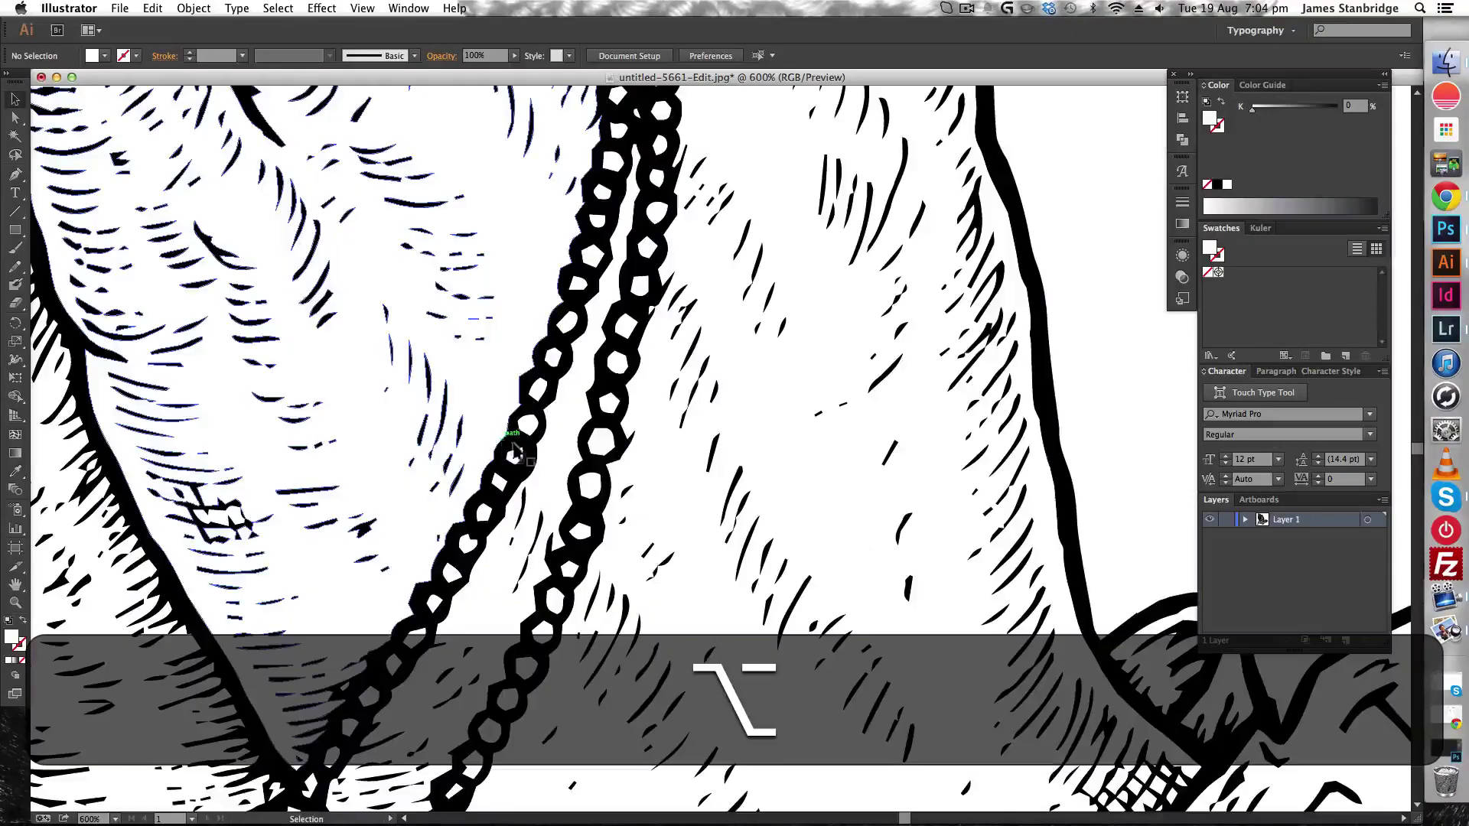
scroll(538, 456, "down", 4)
scroll(784, 491, "up", 1)
scroll(784, 491, "down", 2)
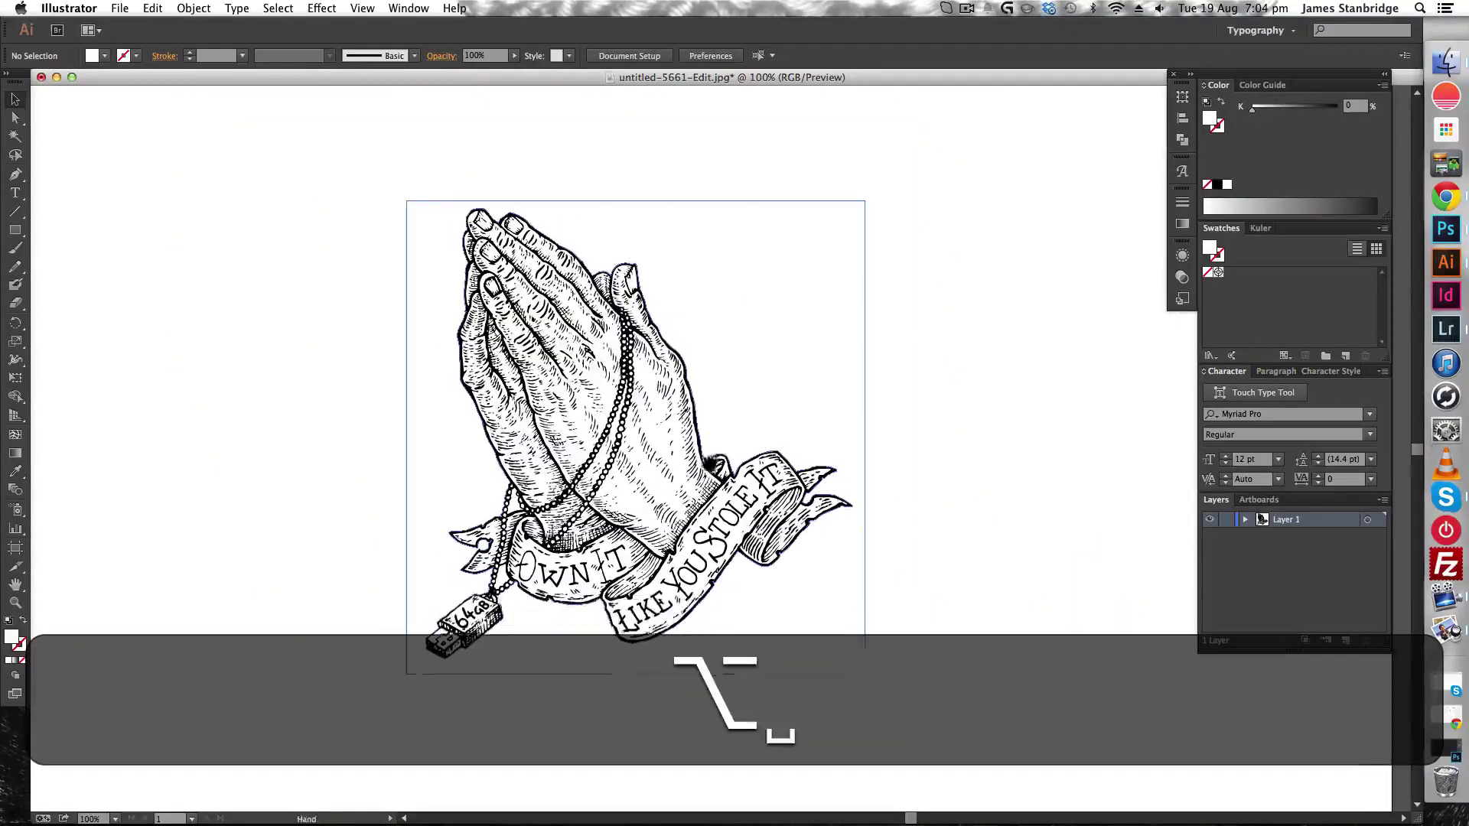
scroll(710, 466, "up", 1)
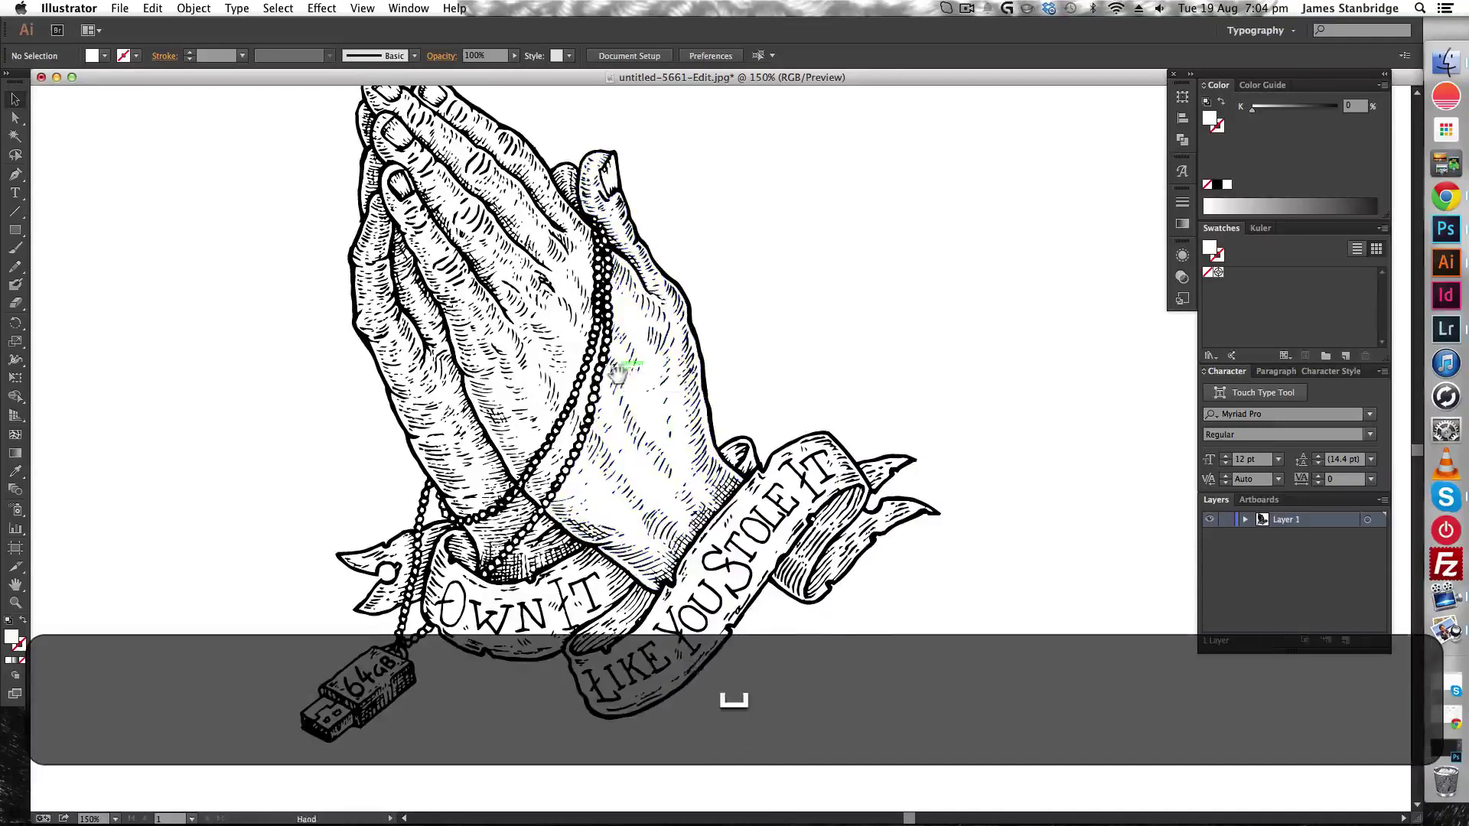
left_click_drag(618, 380, 635, 426)
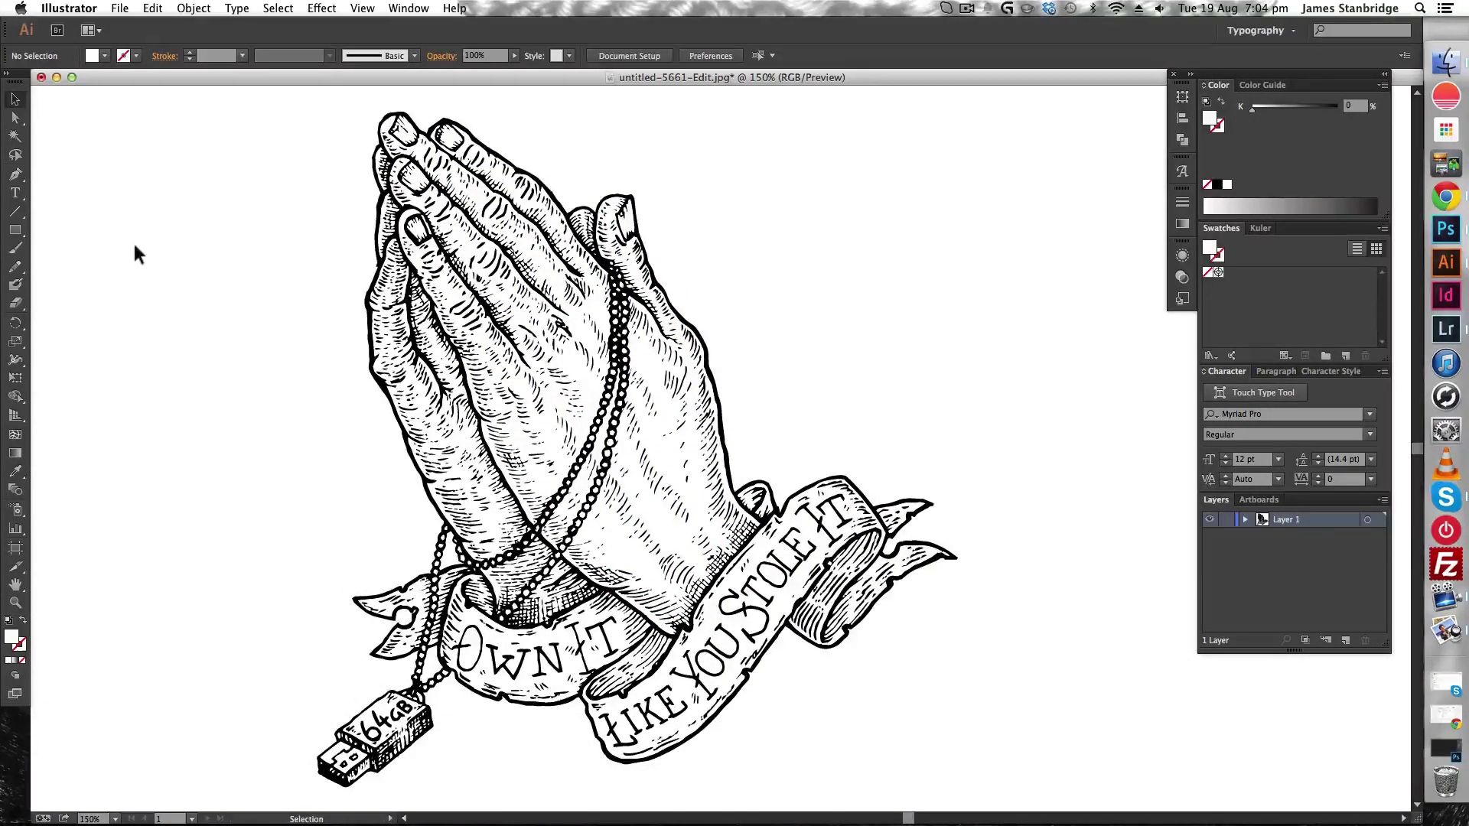
scroll(270, 428, "down", 2)
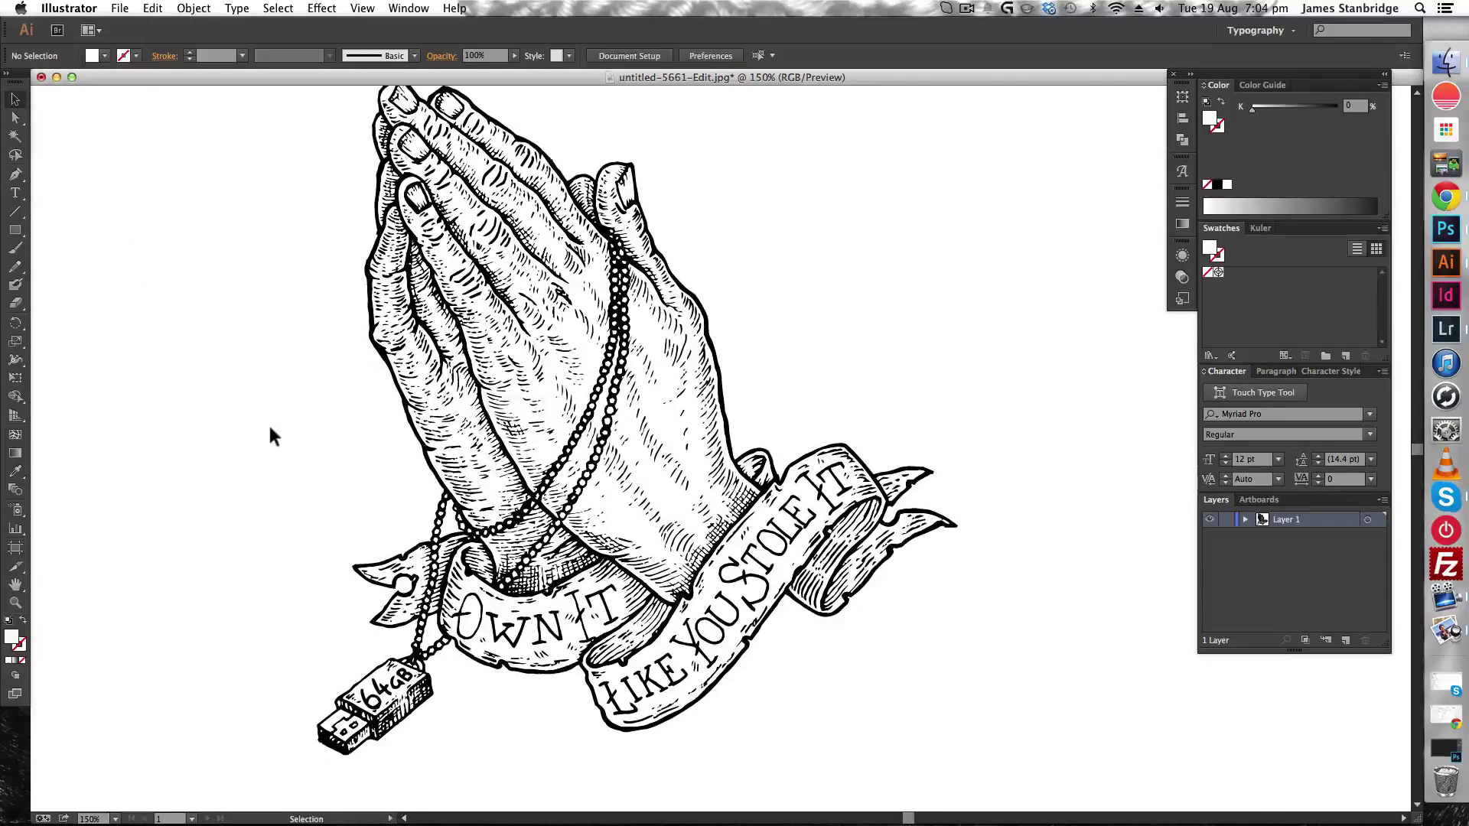
Export the artwork as a JPEG named ownitlikeyoustoleit instead of overwriting the existing file
left_click(119, 9)
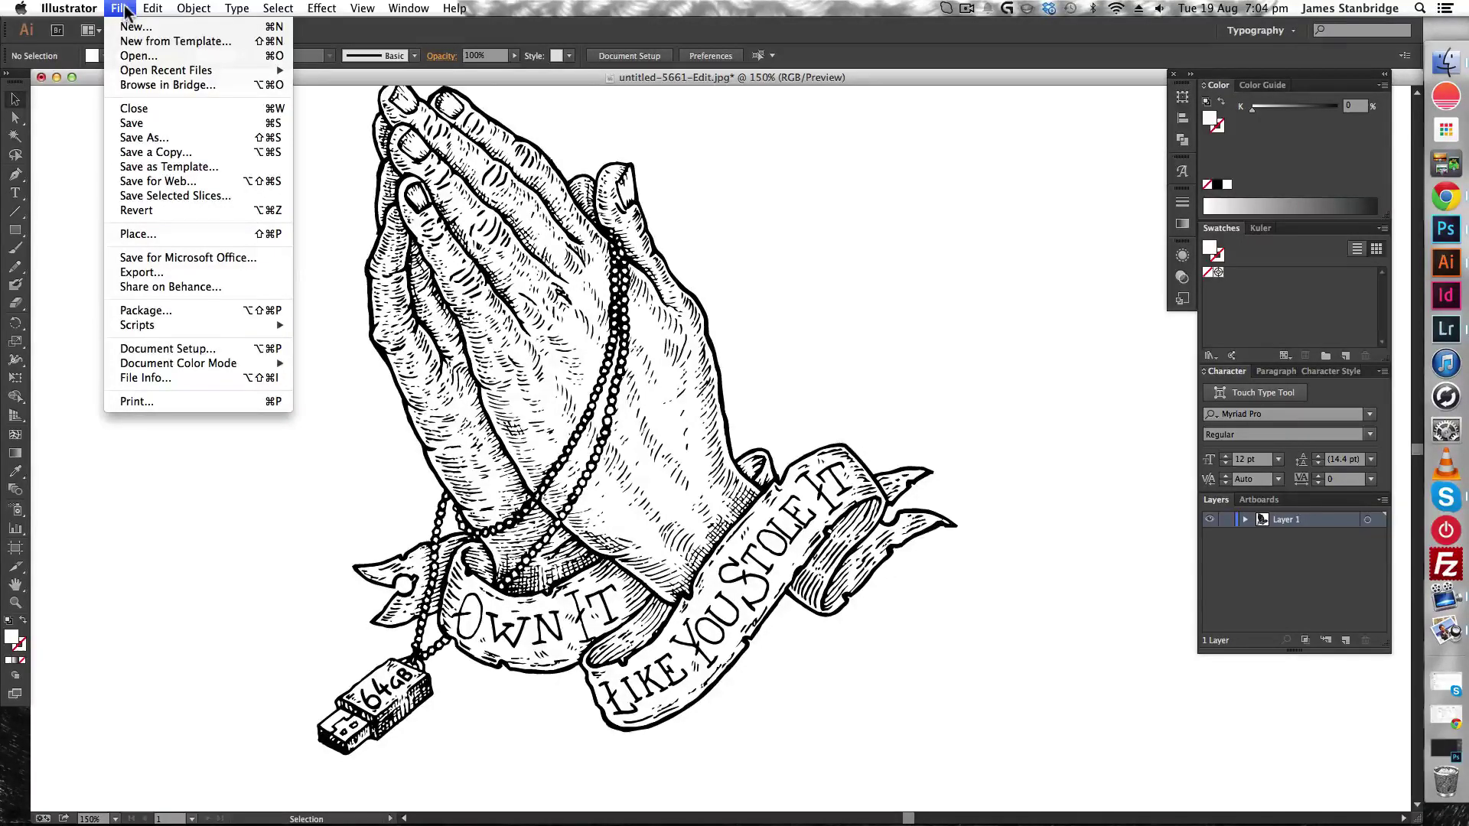
left_click(161, 270)
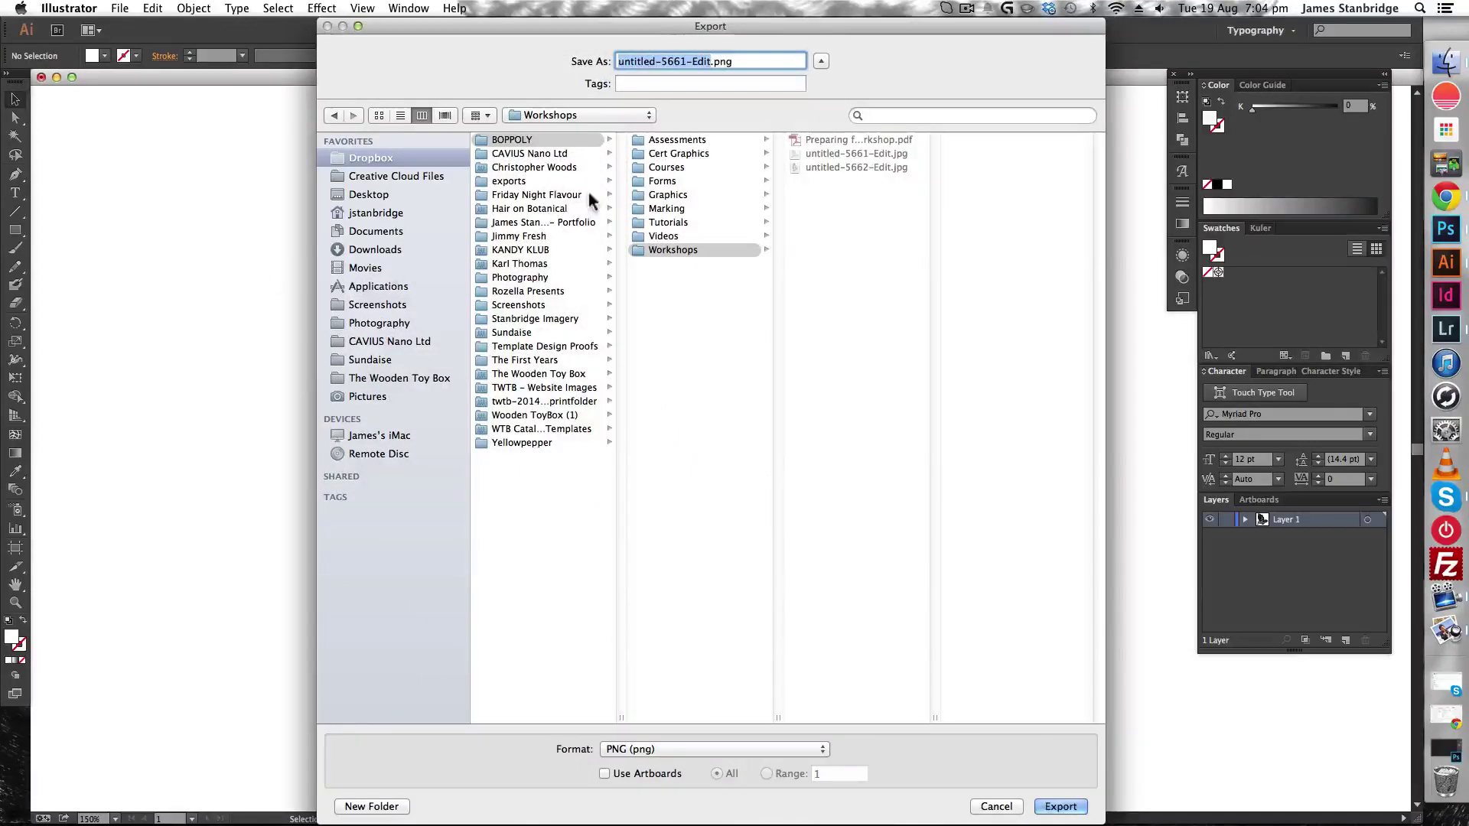
left_click(667, 749)
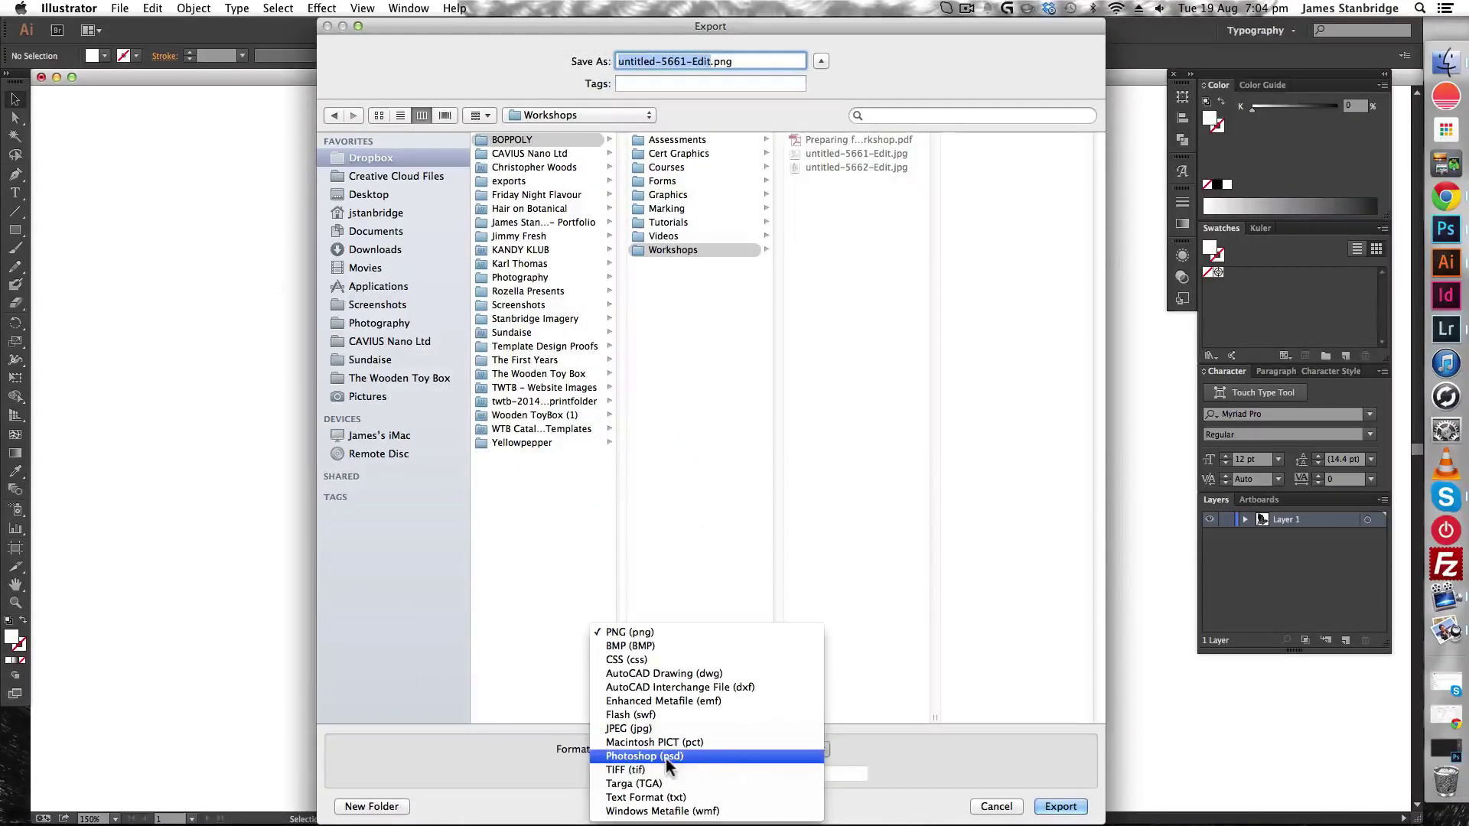
left_click(660, 728)
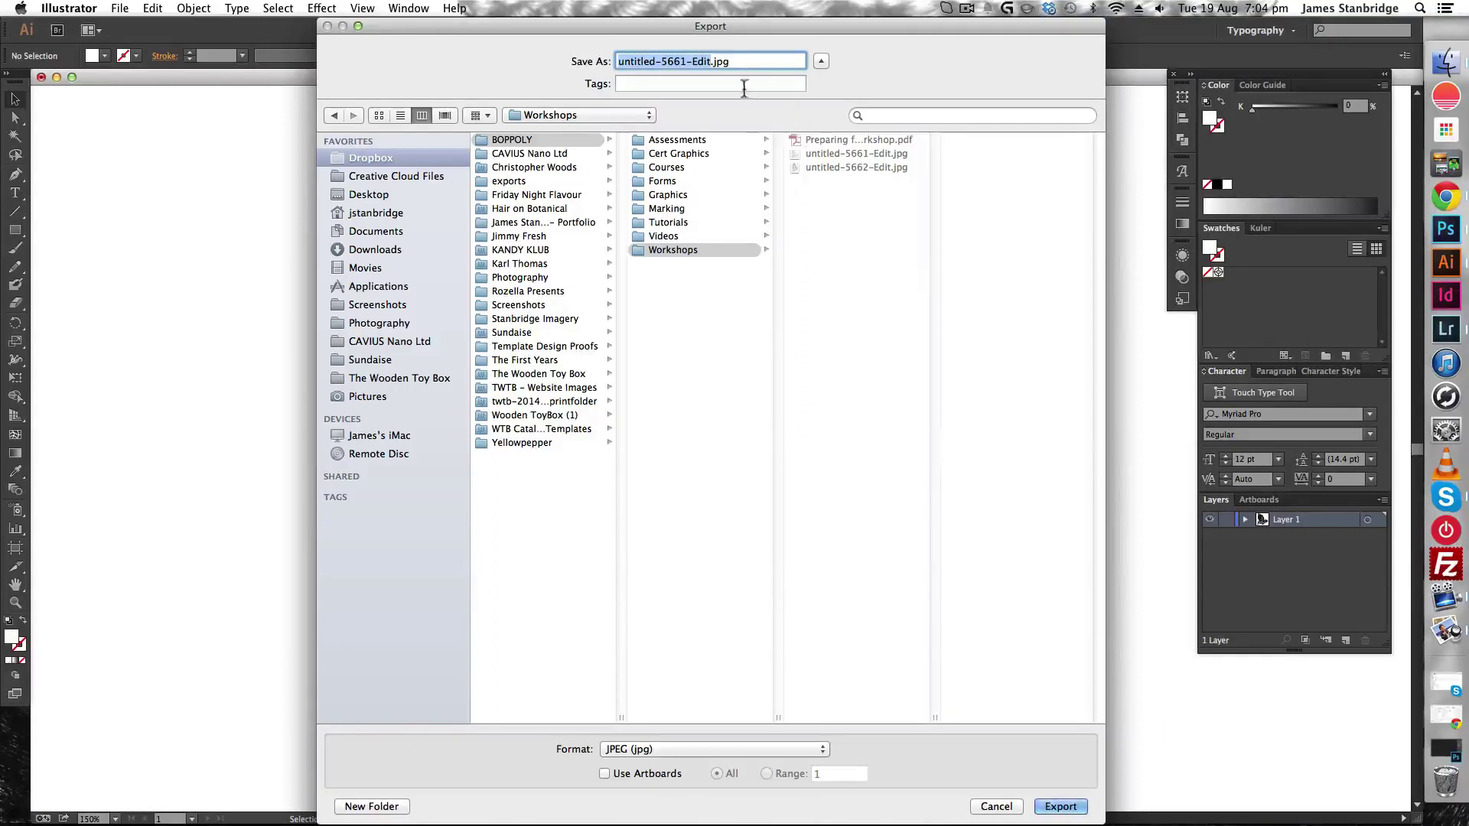
left_click(1061, 806)
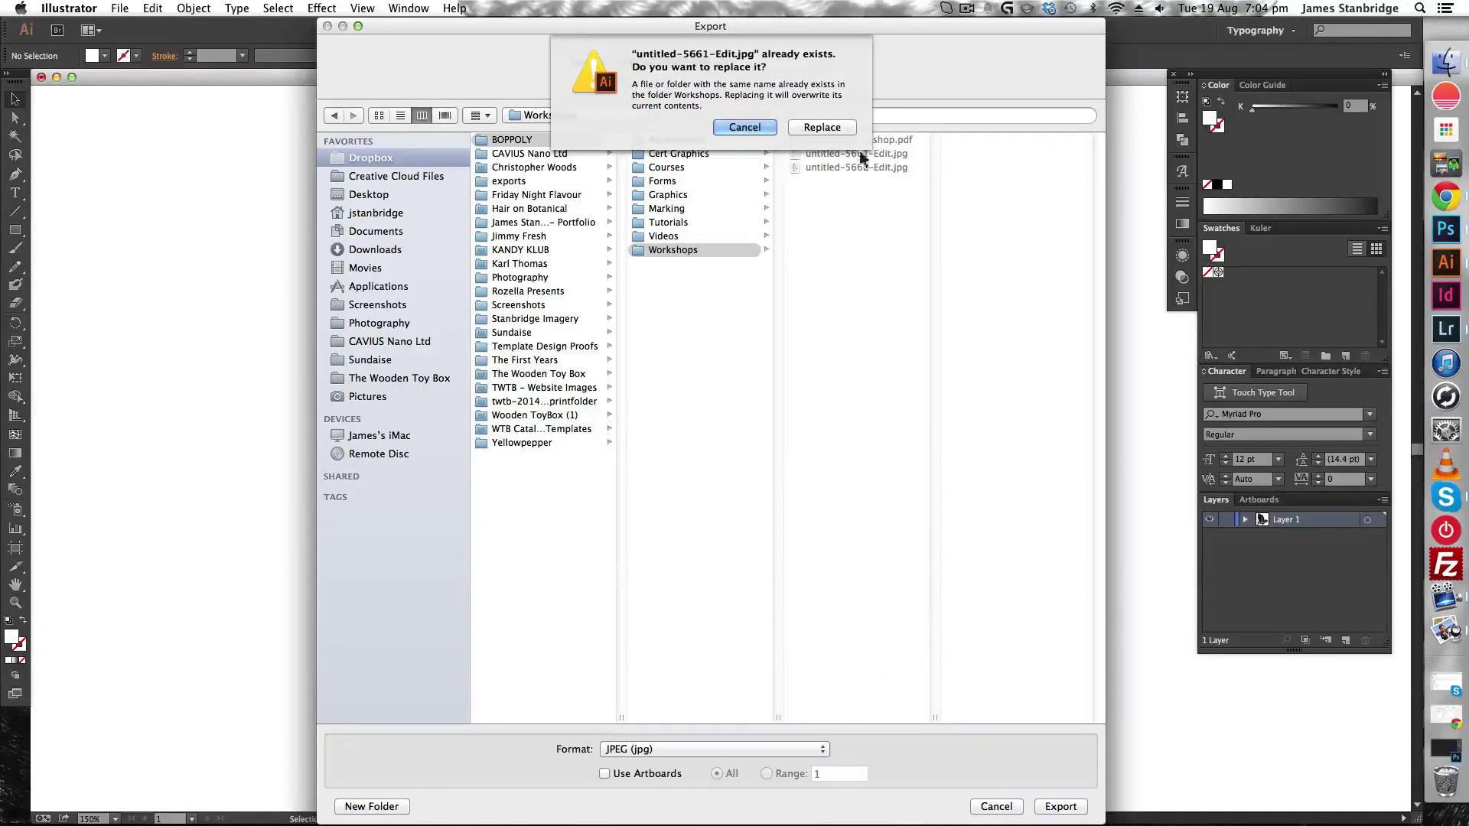
left_click(806, 130)
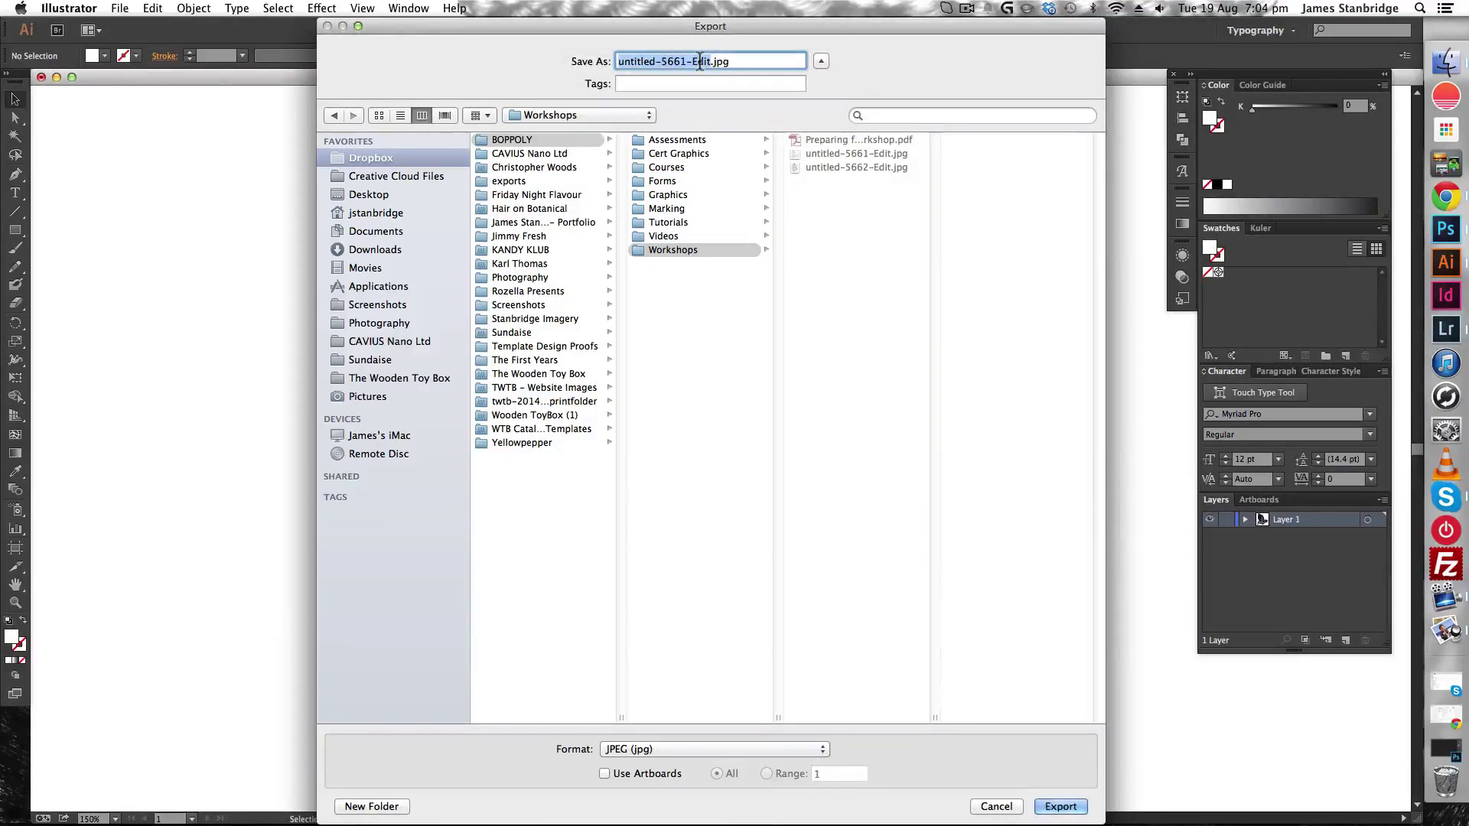
type("ownitlikeyou")
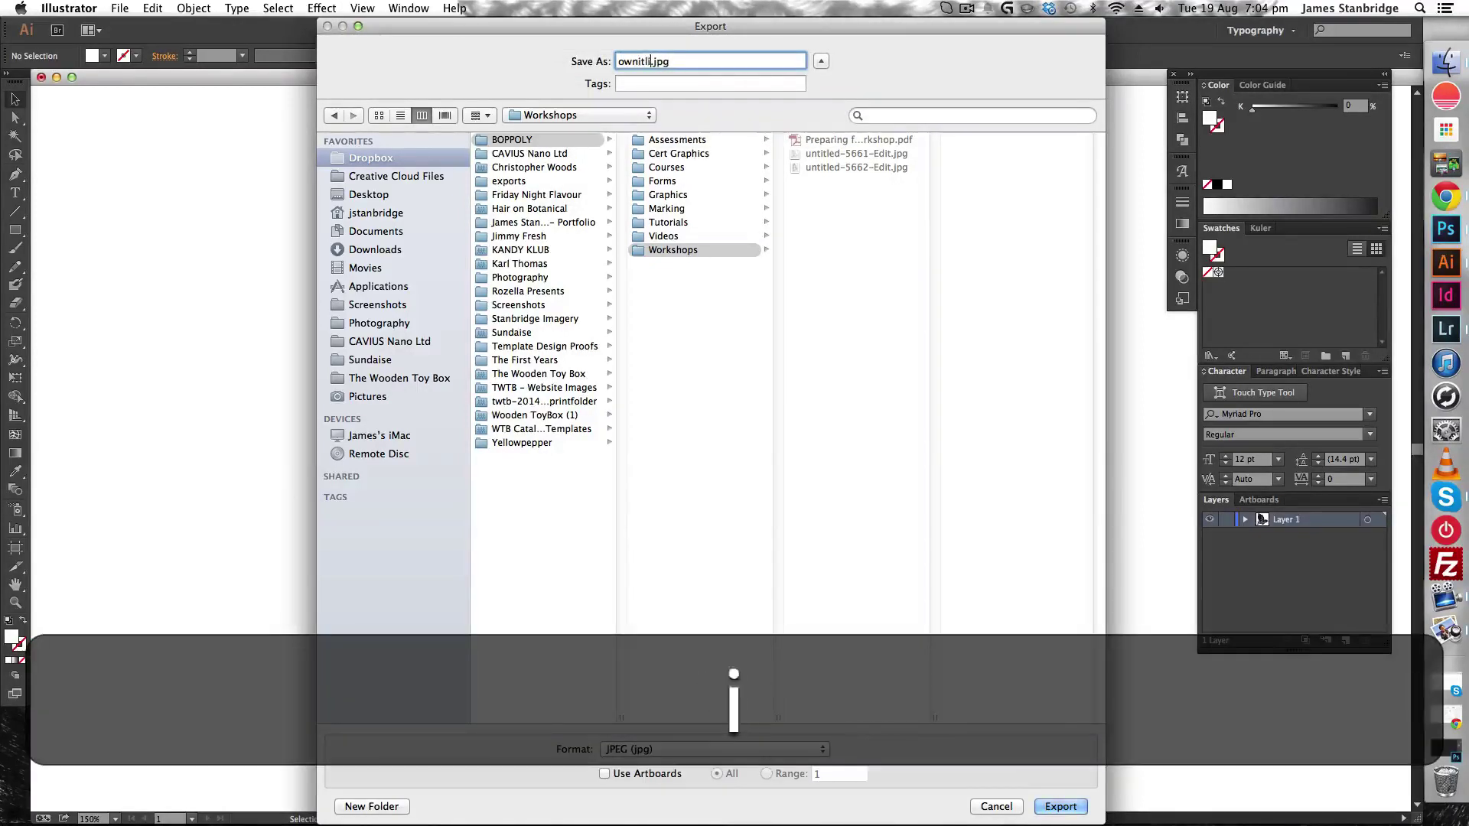
type("stoleit")
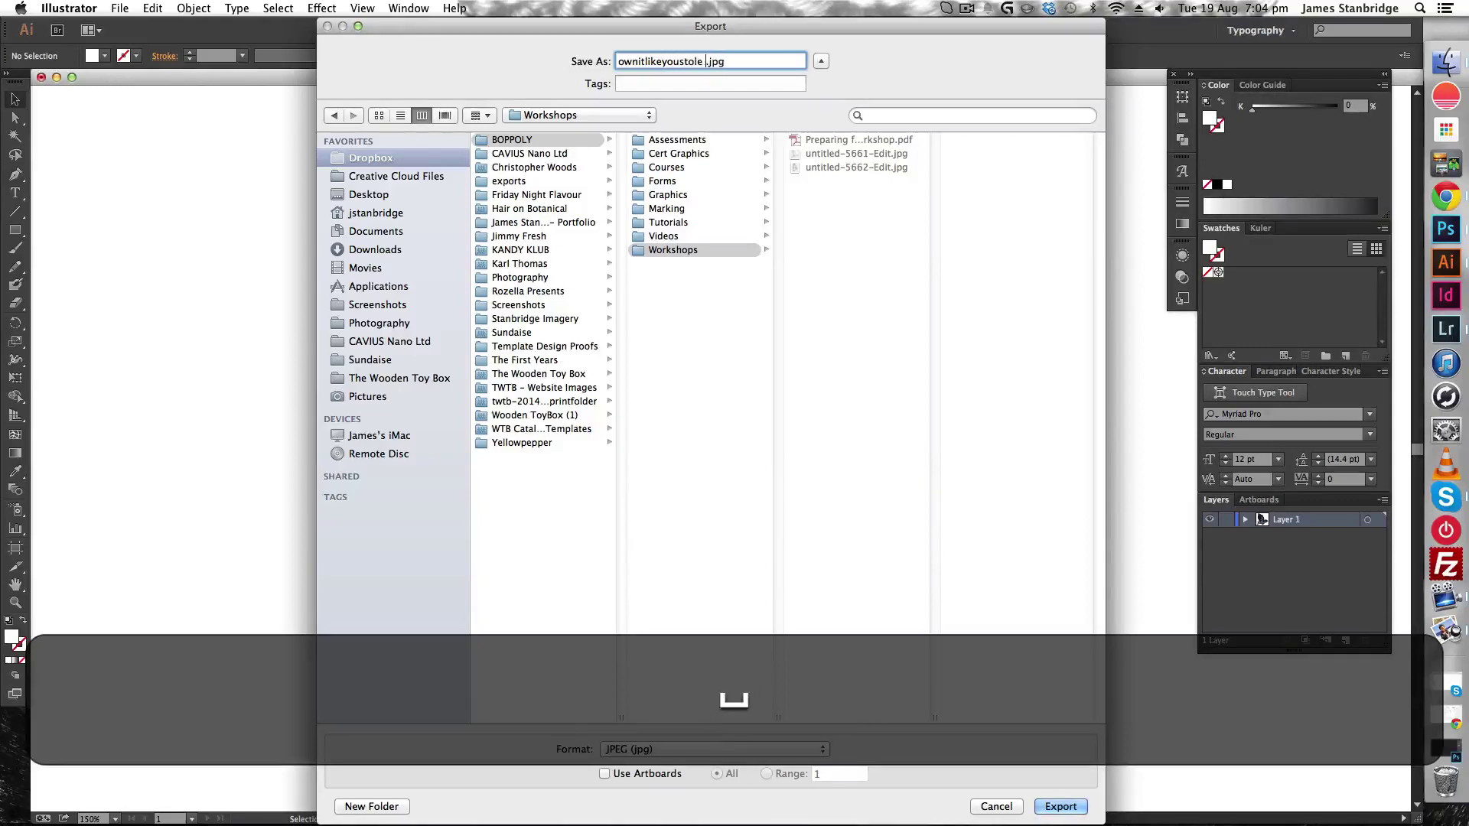
key("Return")
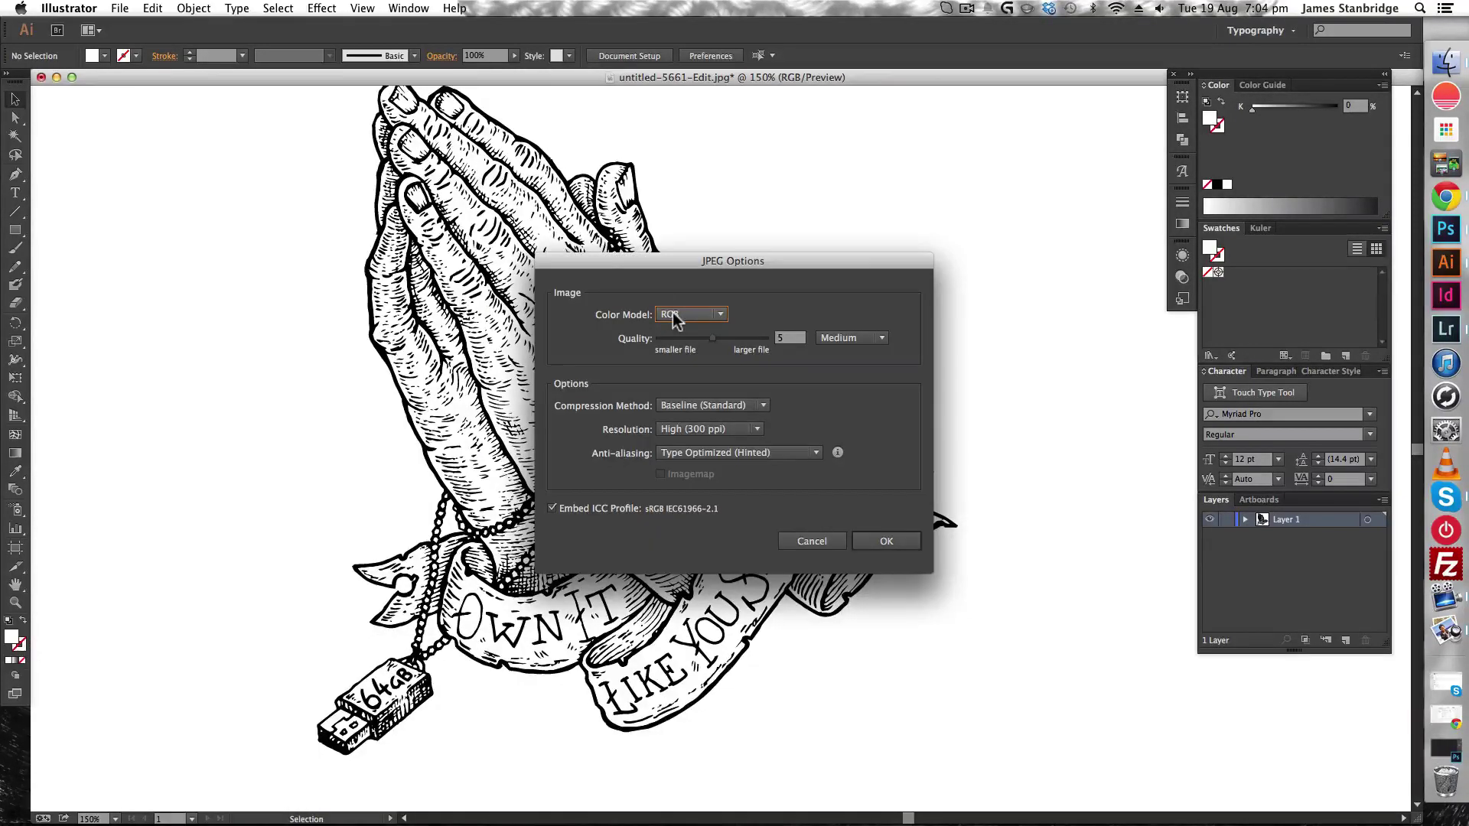
Set JPEG Options to quality 10 and High (300 ppi) resolution, then confirm
left_click_drag(713, 338, 764, 342)
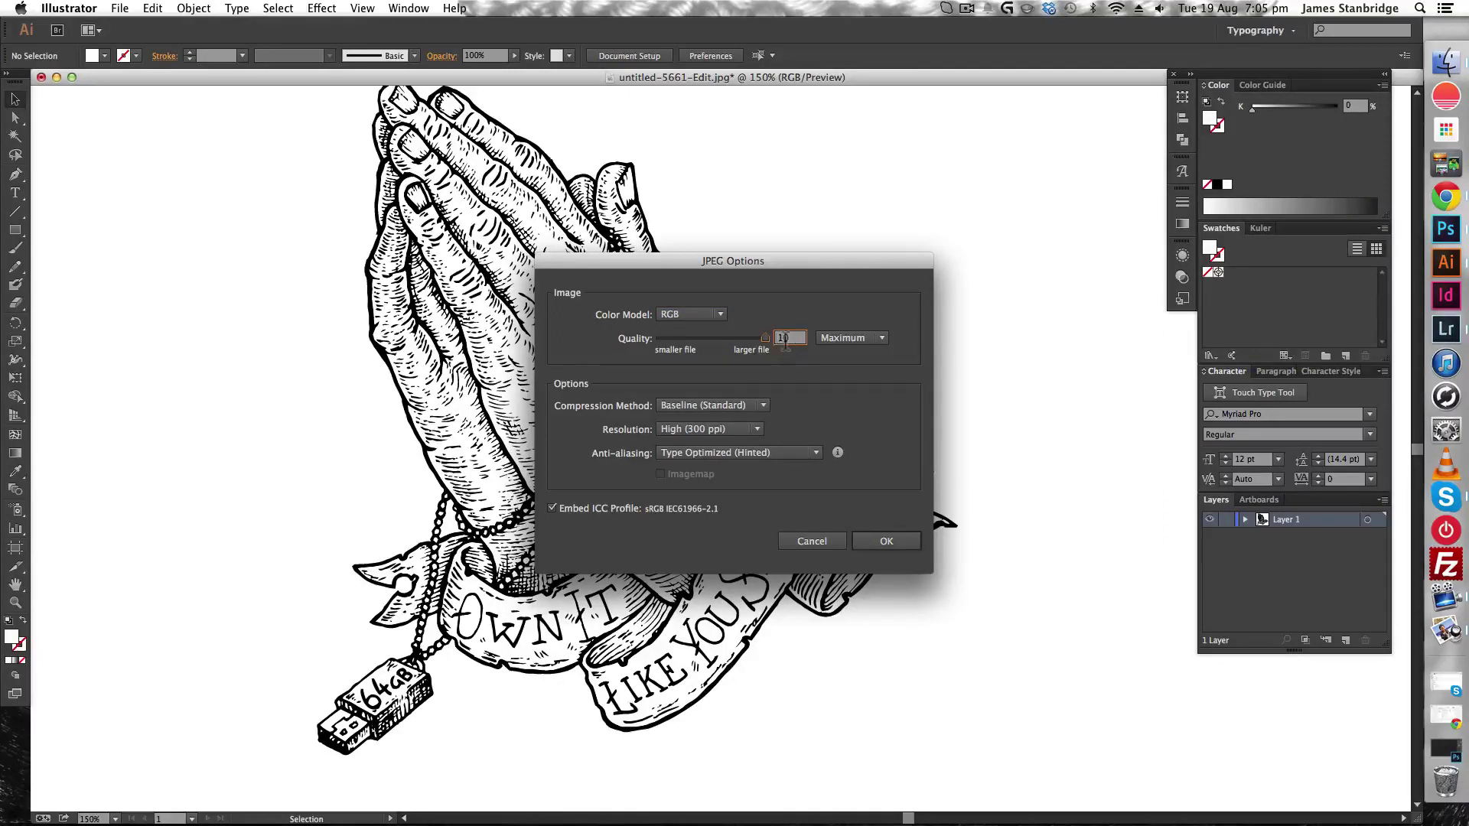
left_click(782, 340)
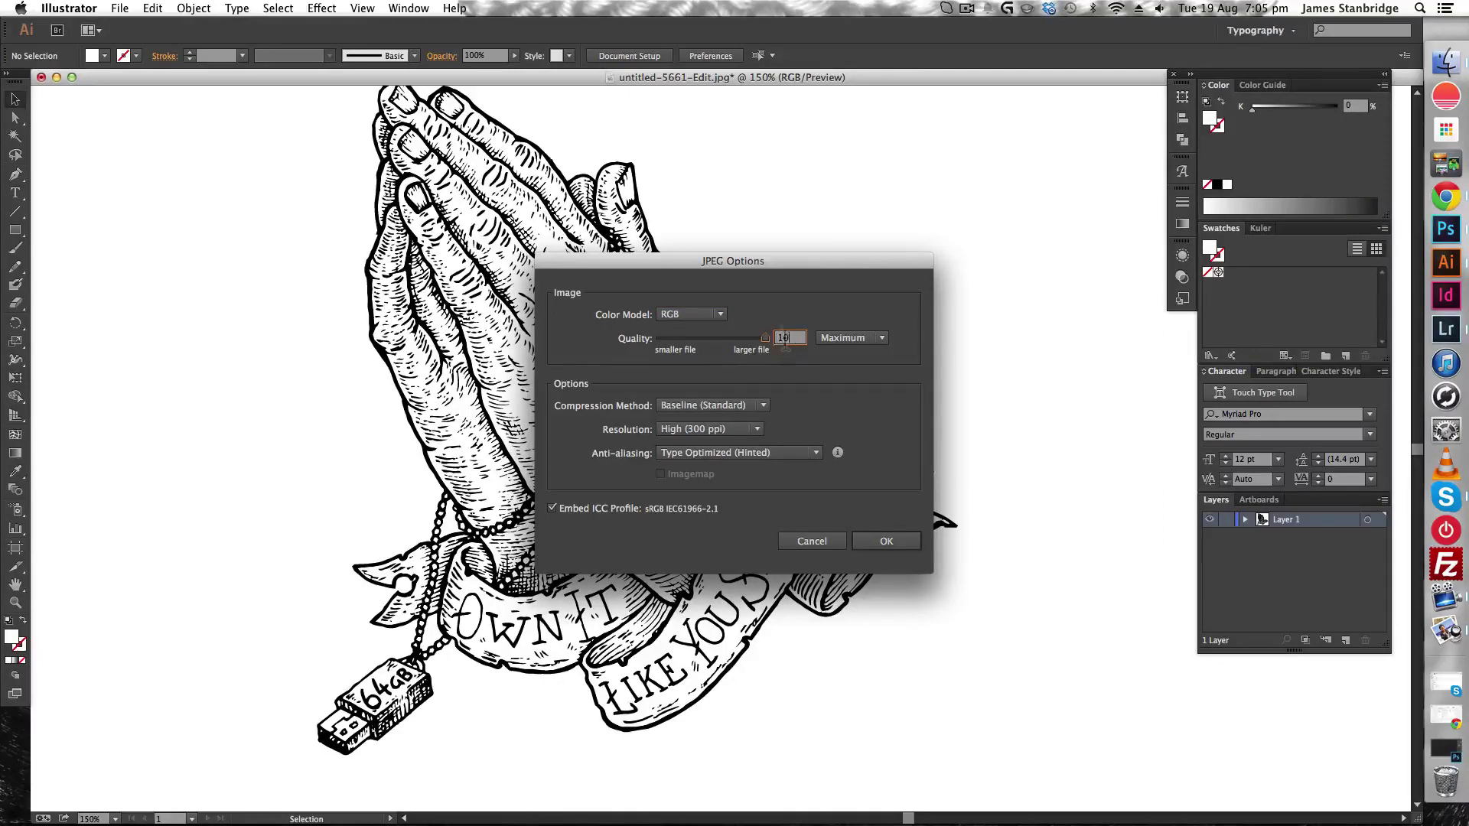
left_click(742, 431)
left_click(705, 474)
left_click(887, 540)
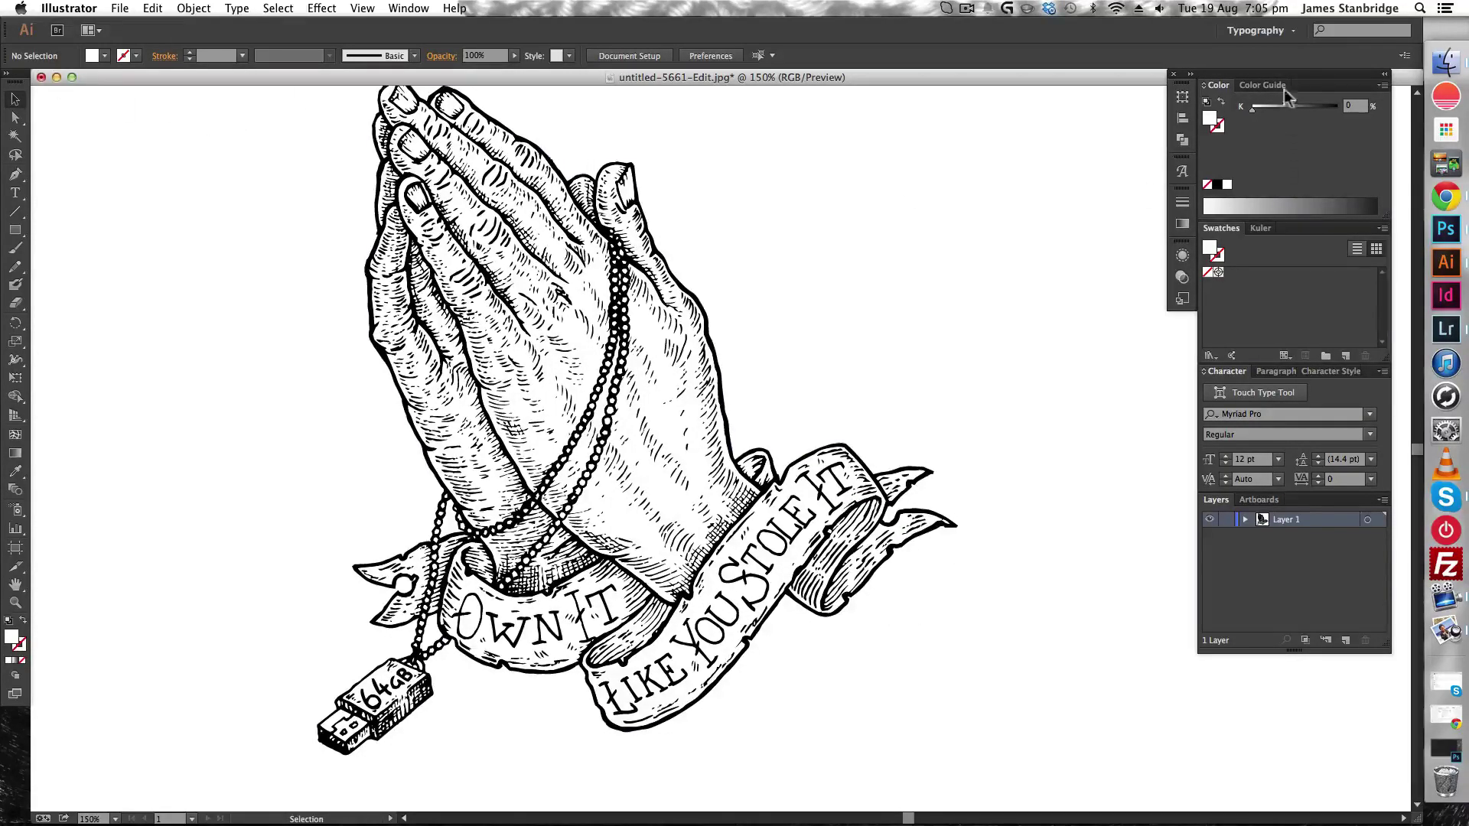
left_click(57, 77)
In a new Finder window, browse Dropbox > BOPPOLY > Workshops and open ownitlikeyoustoleit.jpg in Preview
key("super+n")
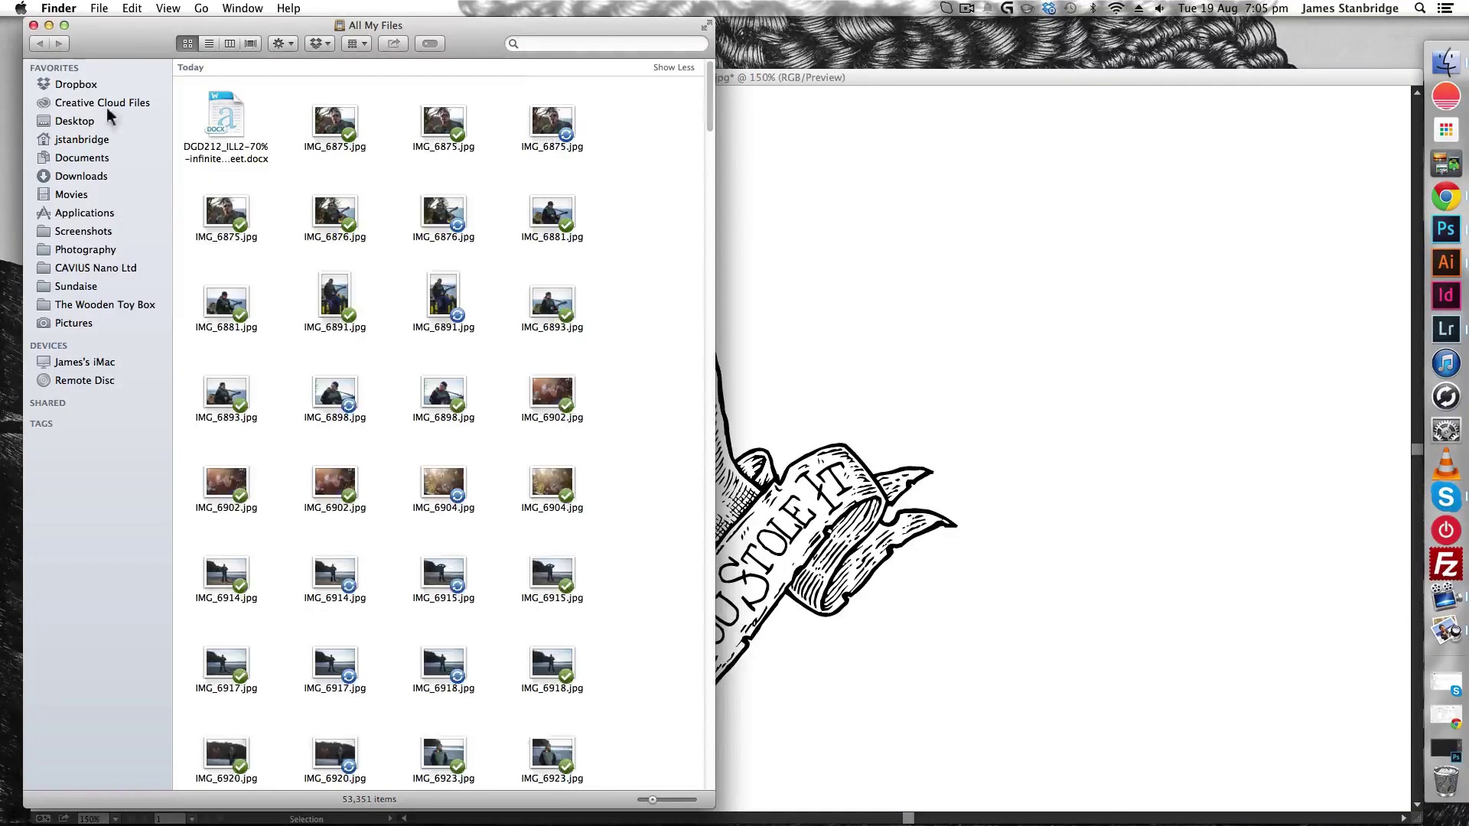
left_click(86, 85)
left_click(230, 66)
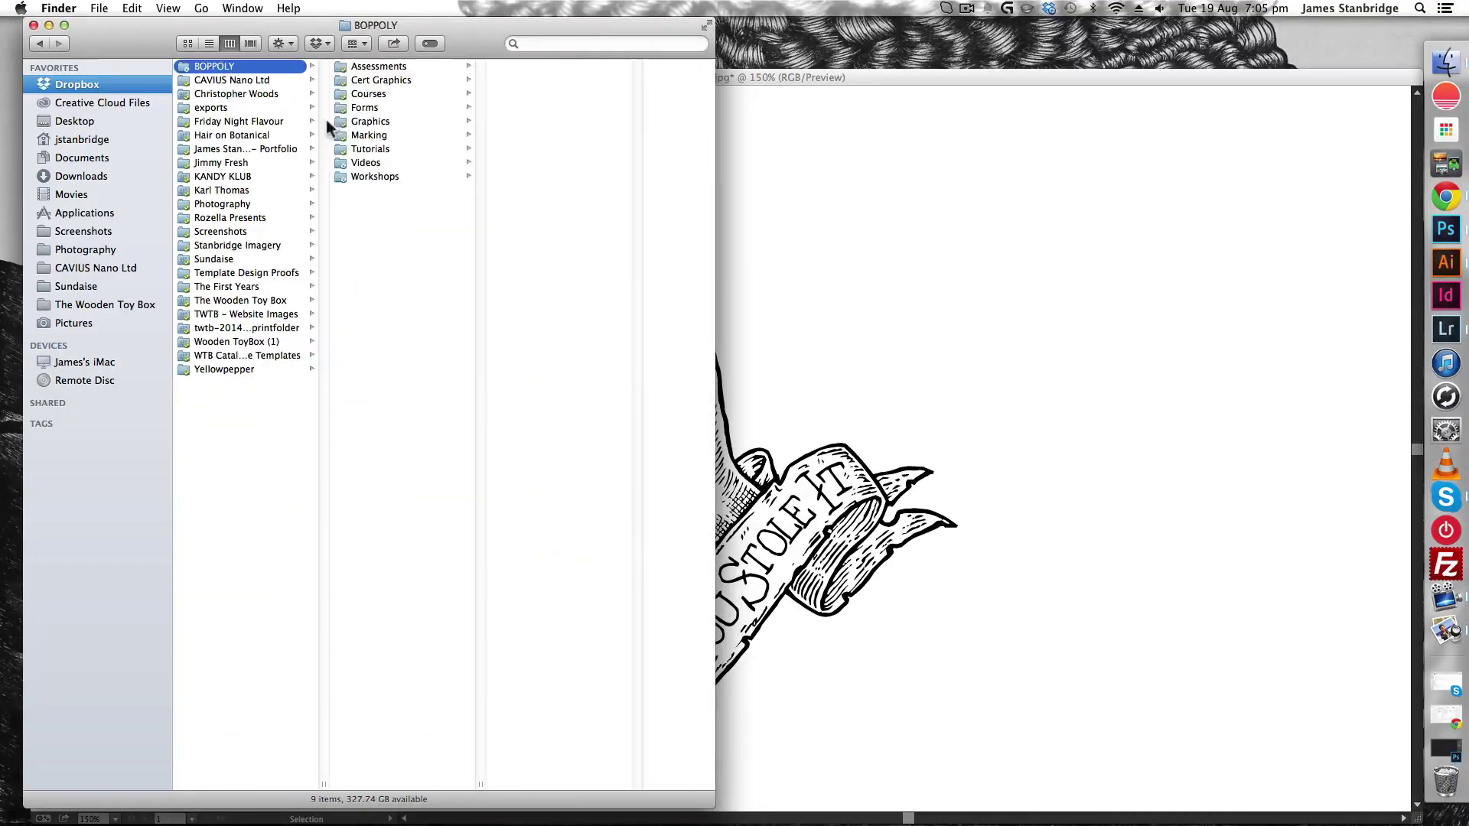
left_click(392, 177)
left_click(574, 66)
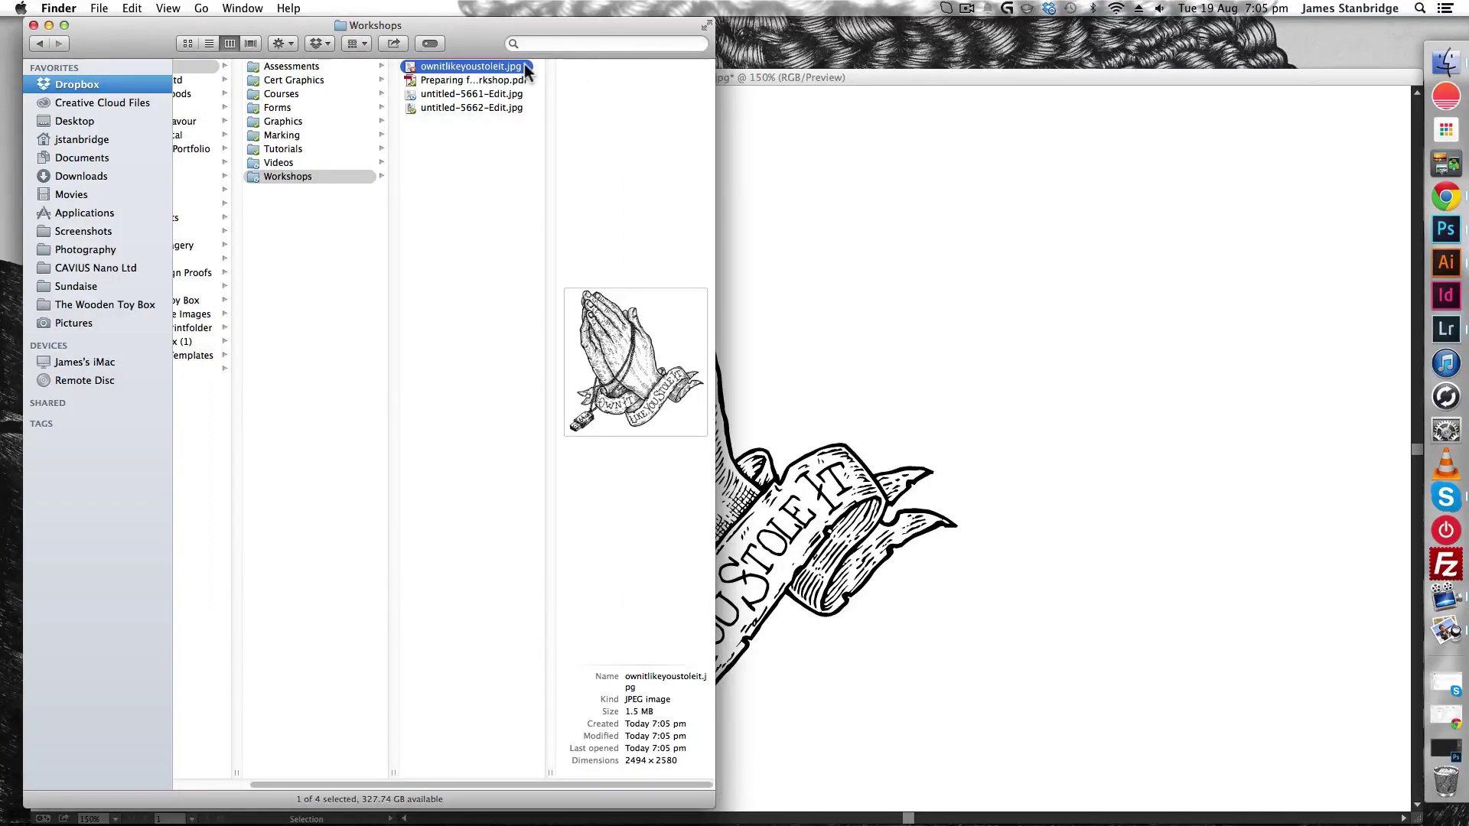
double_click(479, 65)
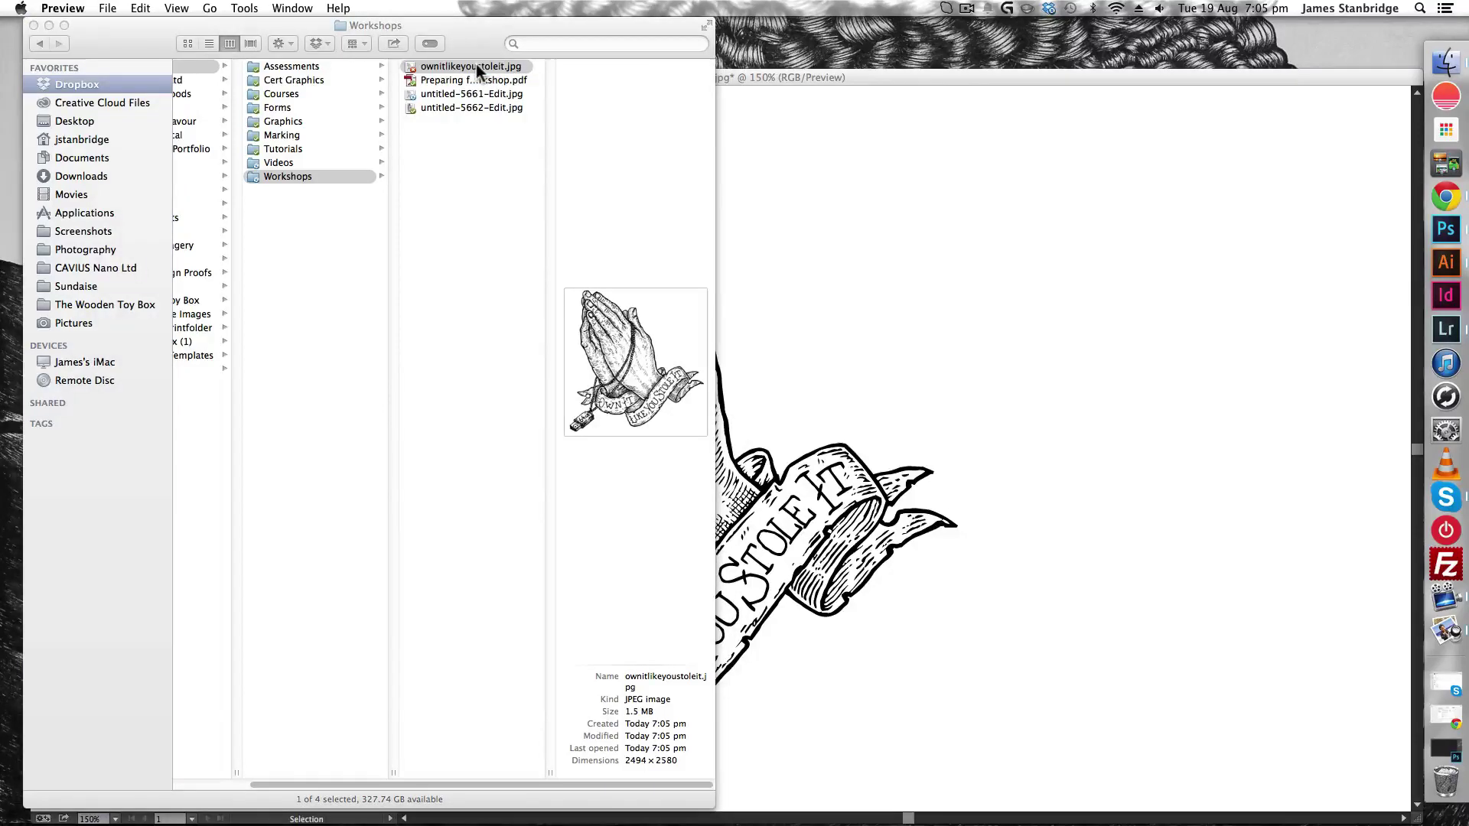